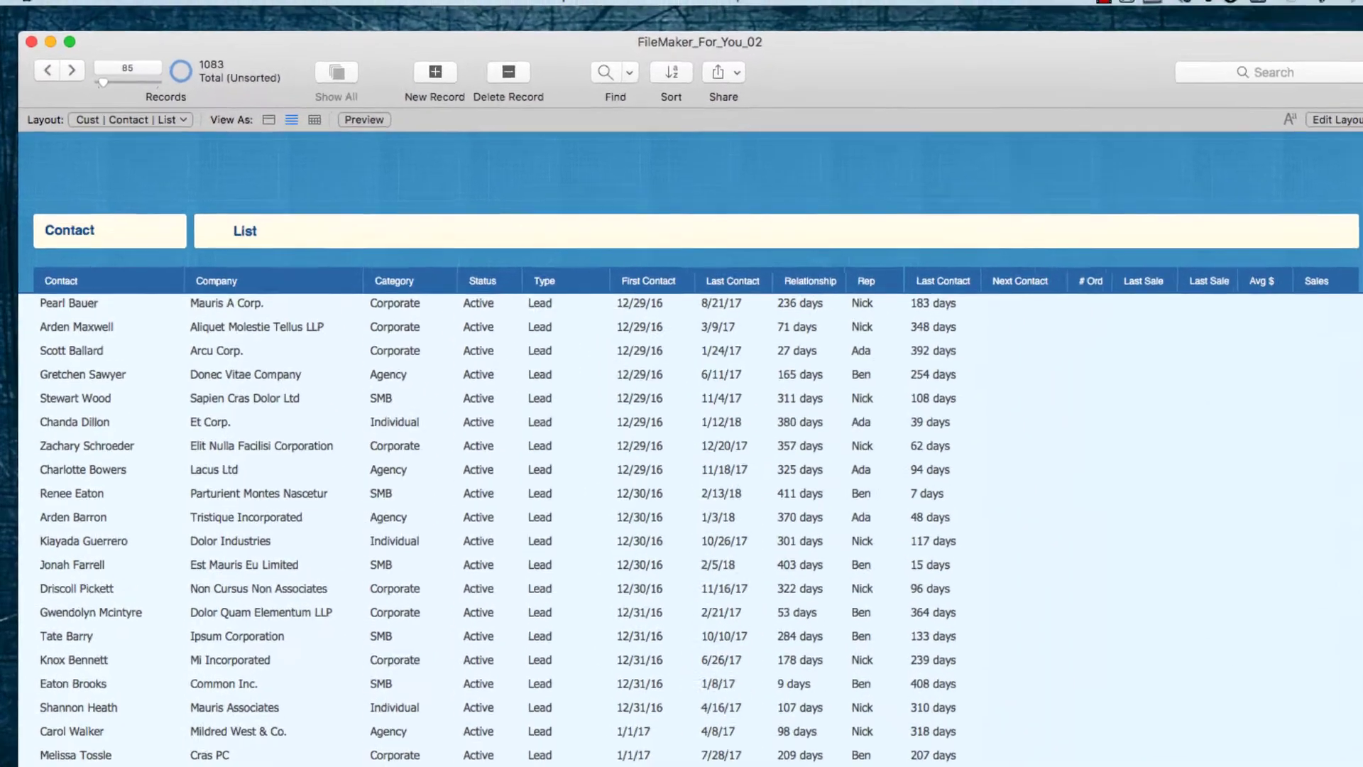
pyautogui.click(280, 0)
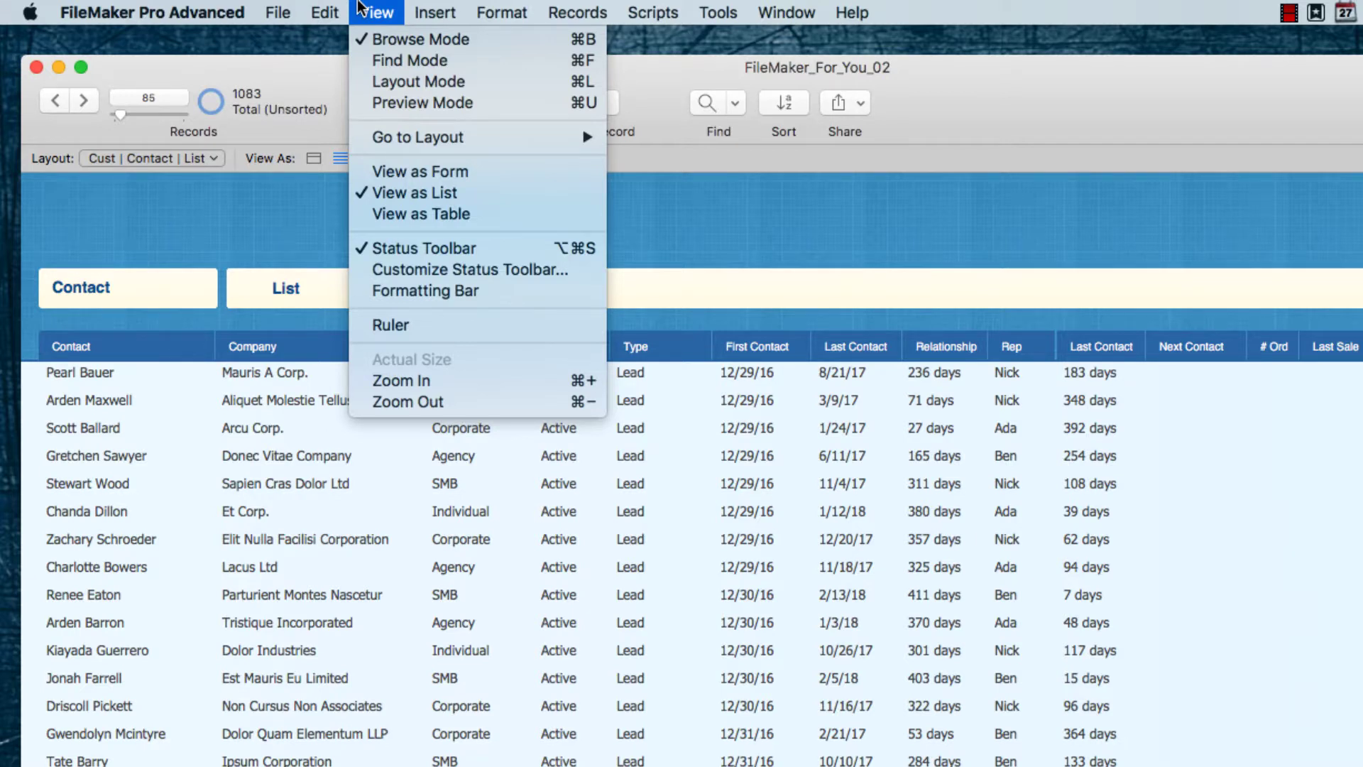
pyautogui.moveTo(235, 13)
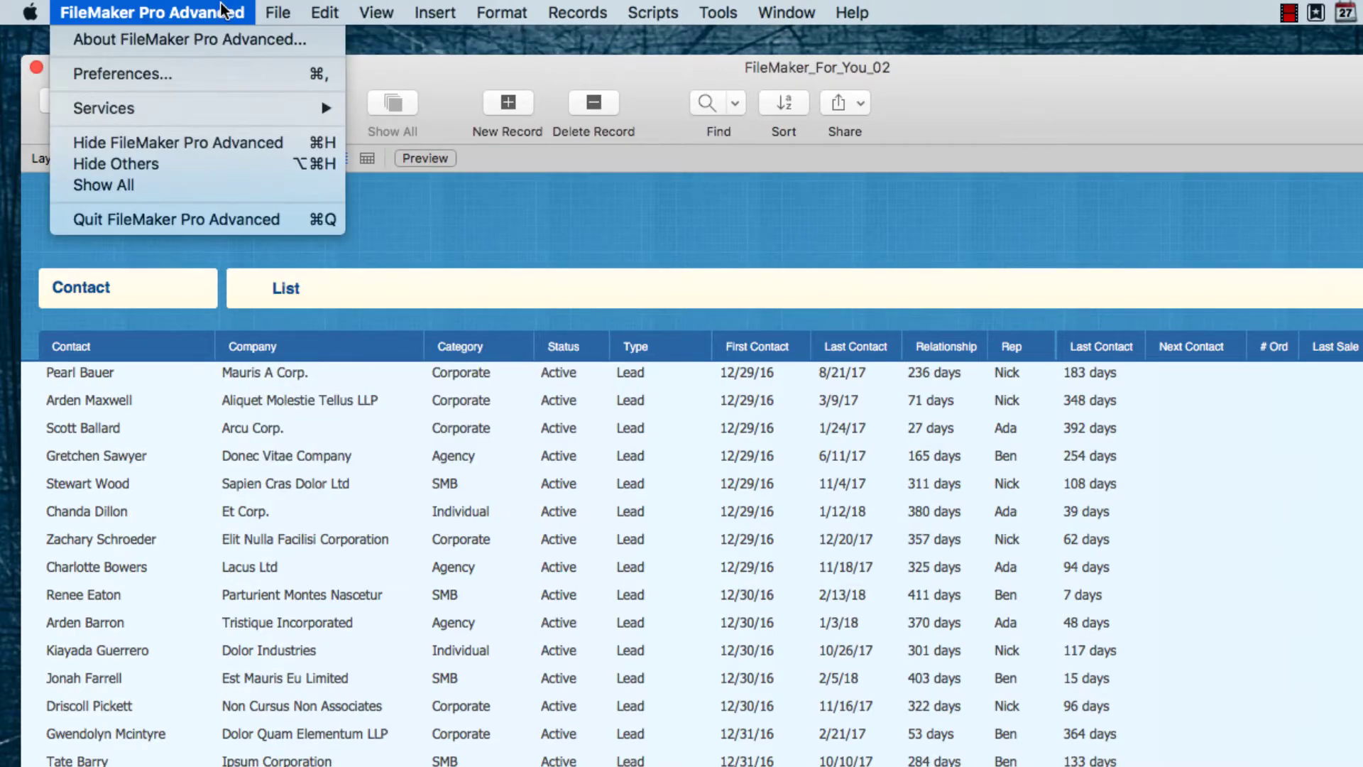
pyautogui.moveTo(279, 9)
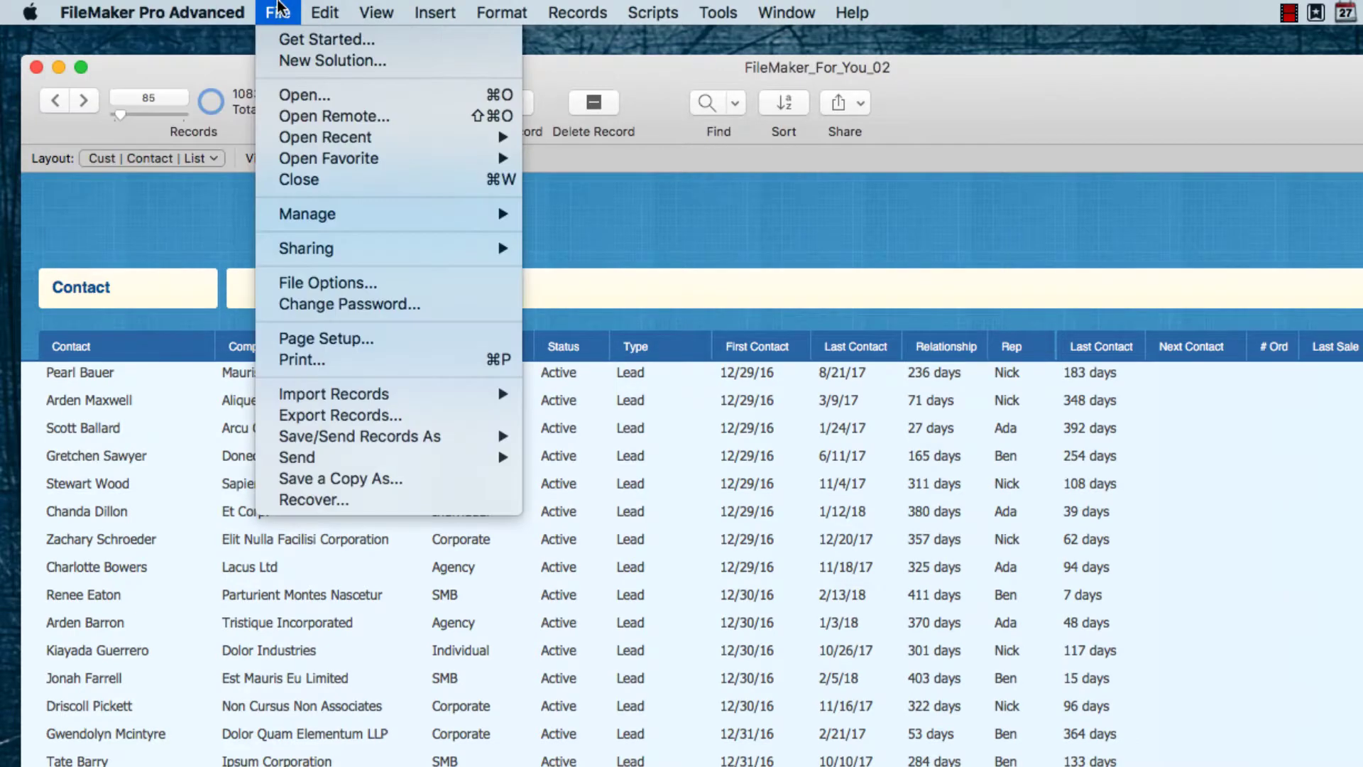
pyautogui.moveTo(370, 7)
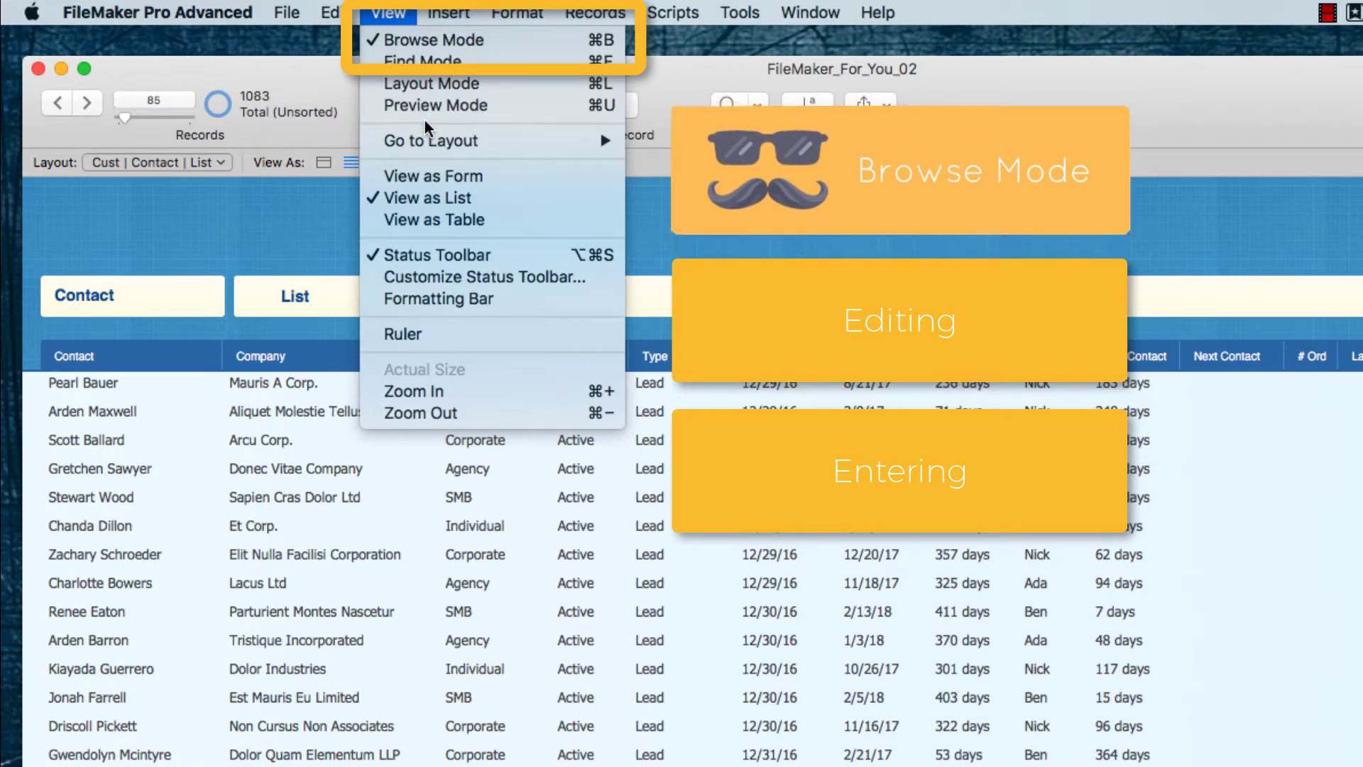
pyautogui.click(155, 210)
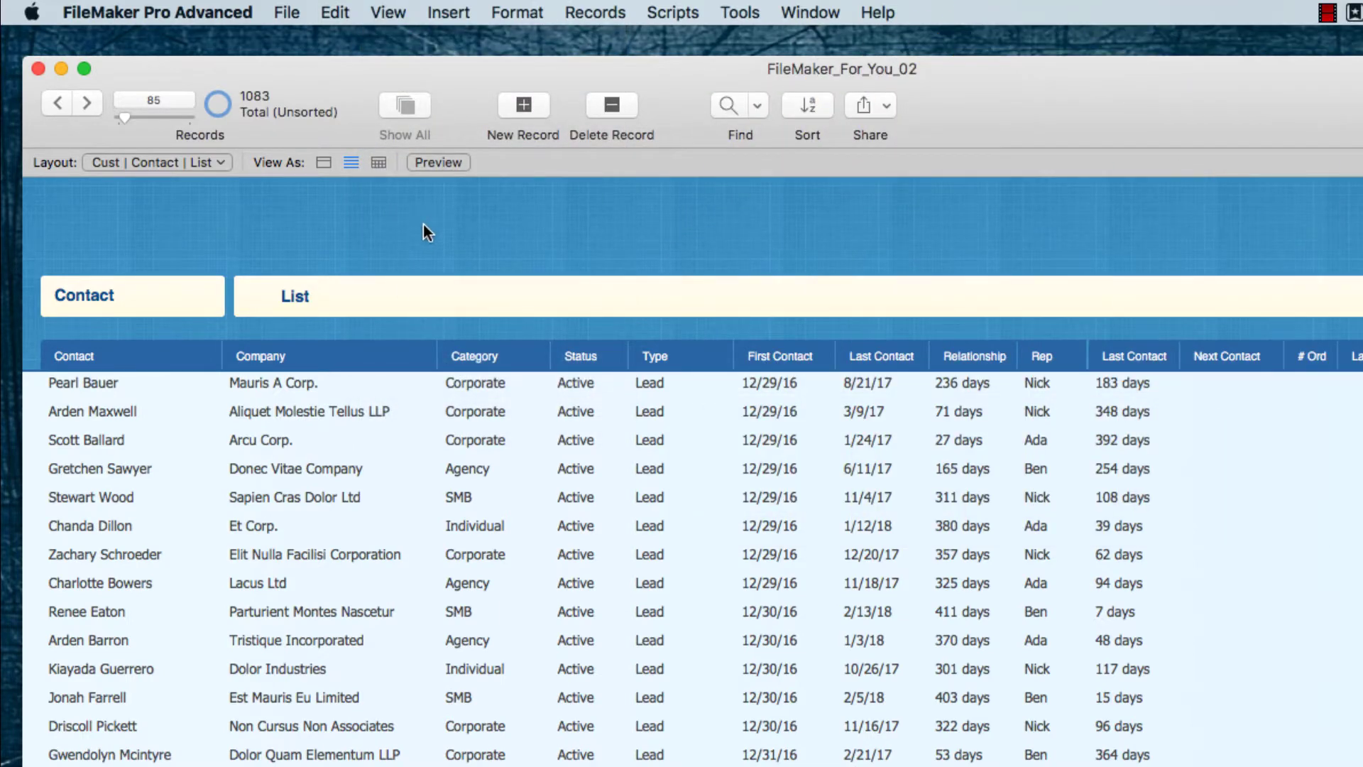
# Find the contact records with category Corporate, status Active and type Customer
pyautogui.click(381, 13)
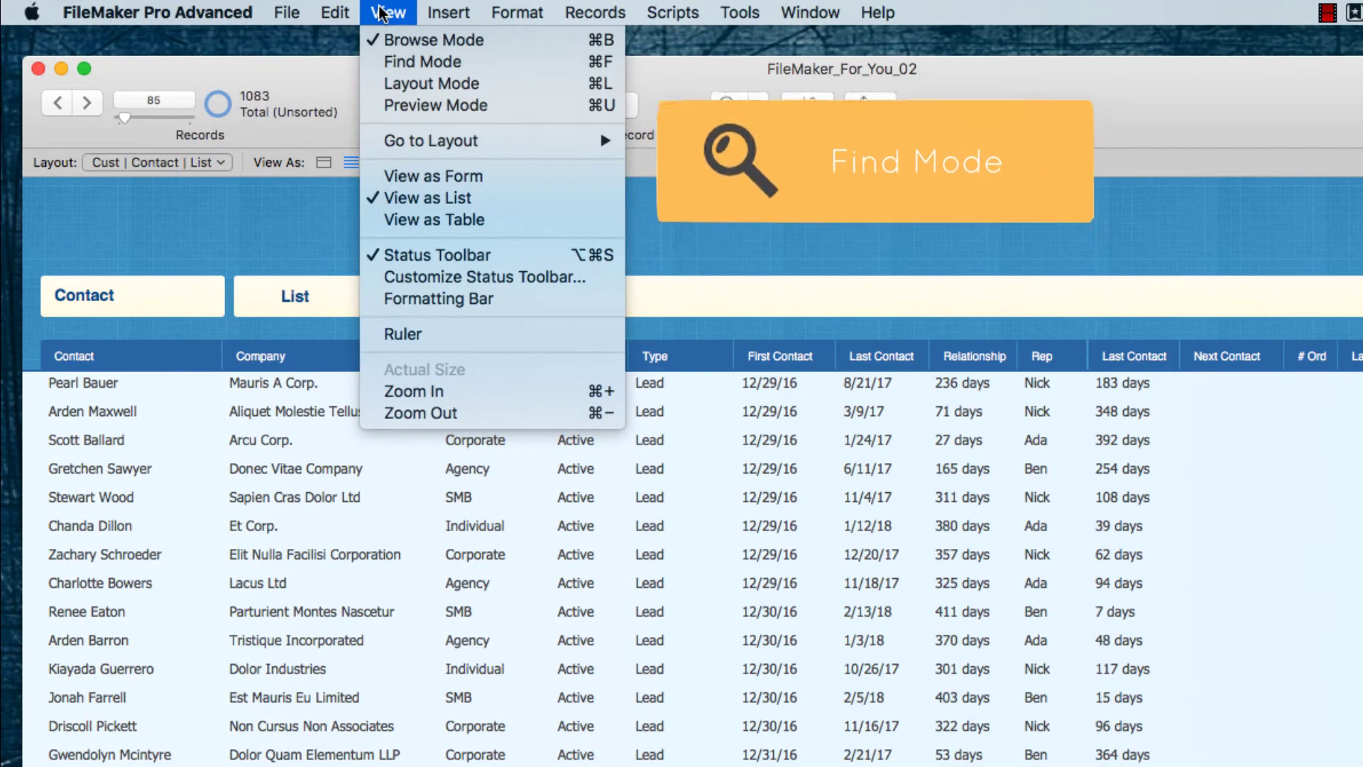
pyautogui.click(408, 62)
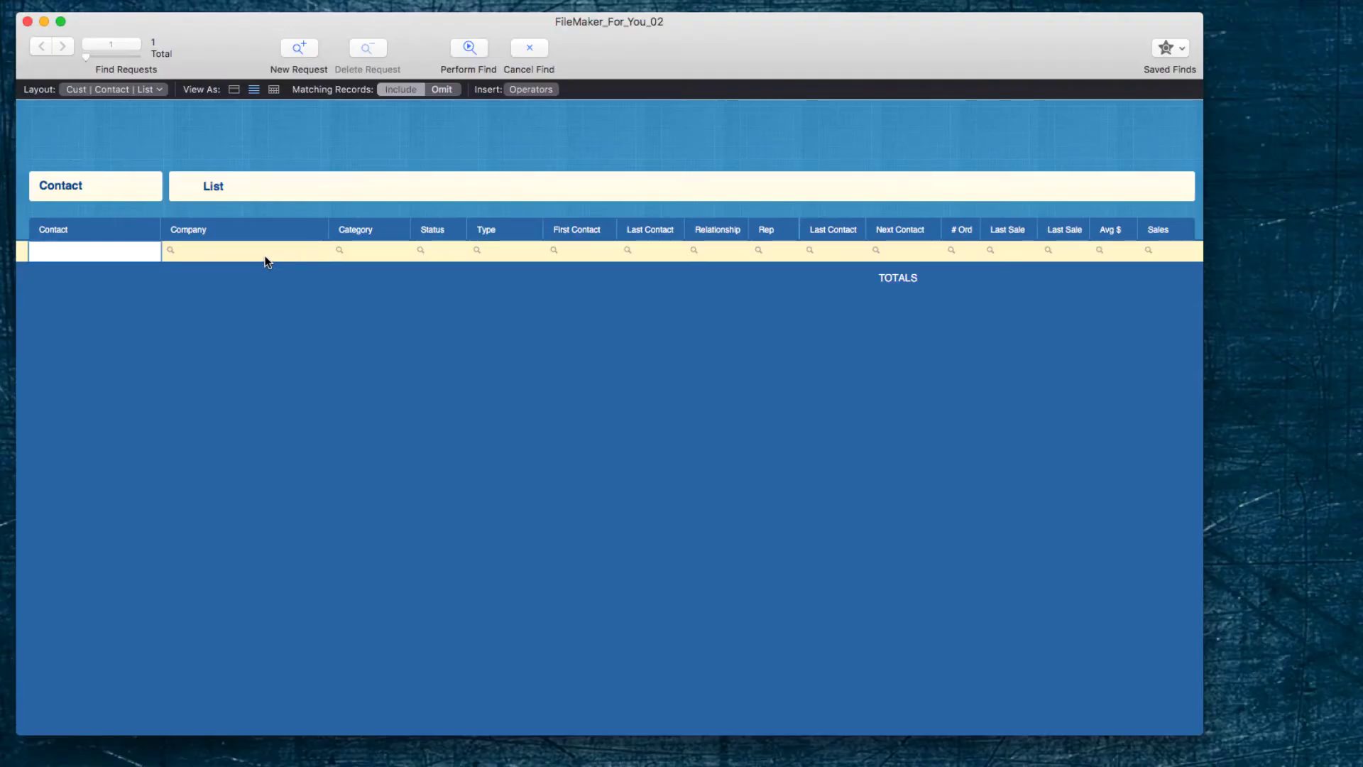
pyautogui.click(266, 253)
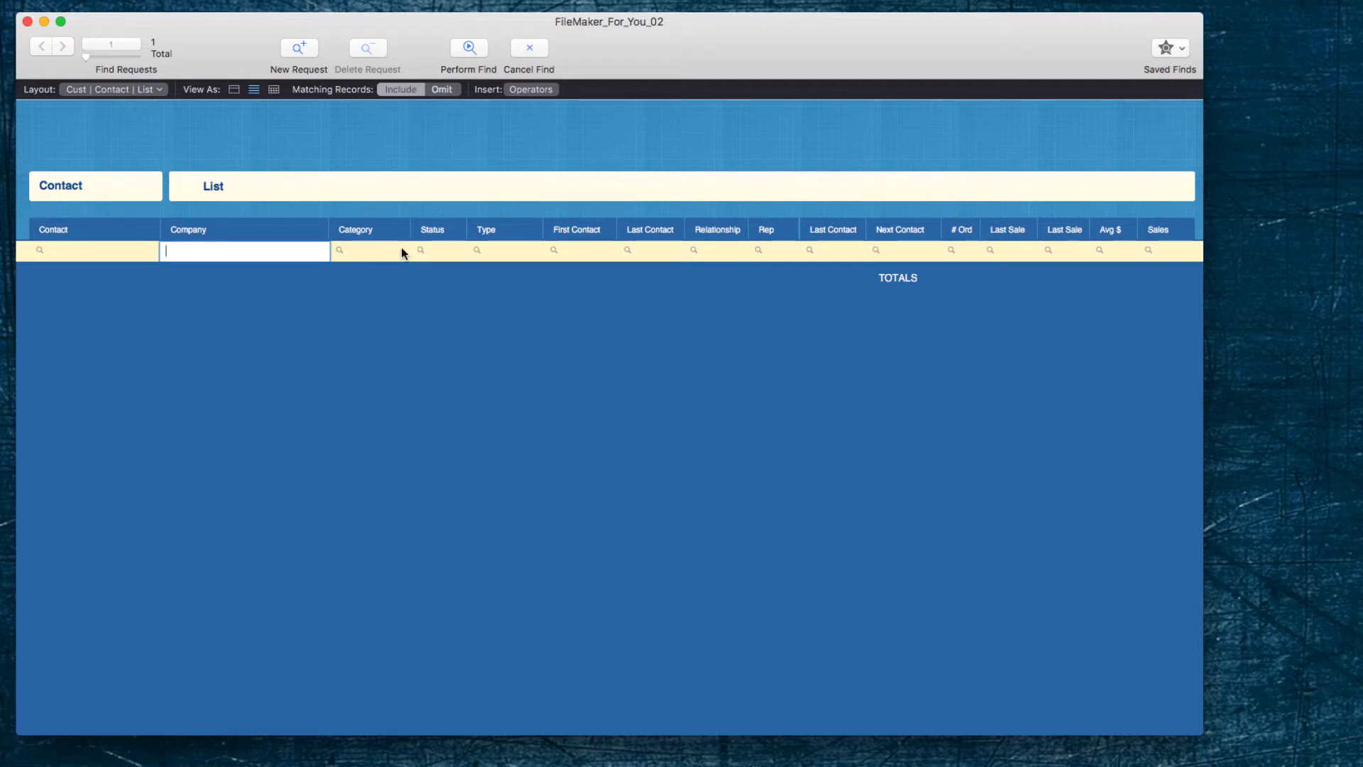
pyautogui.click(376, 254)
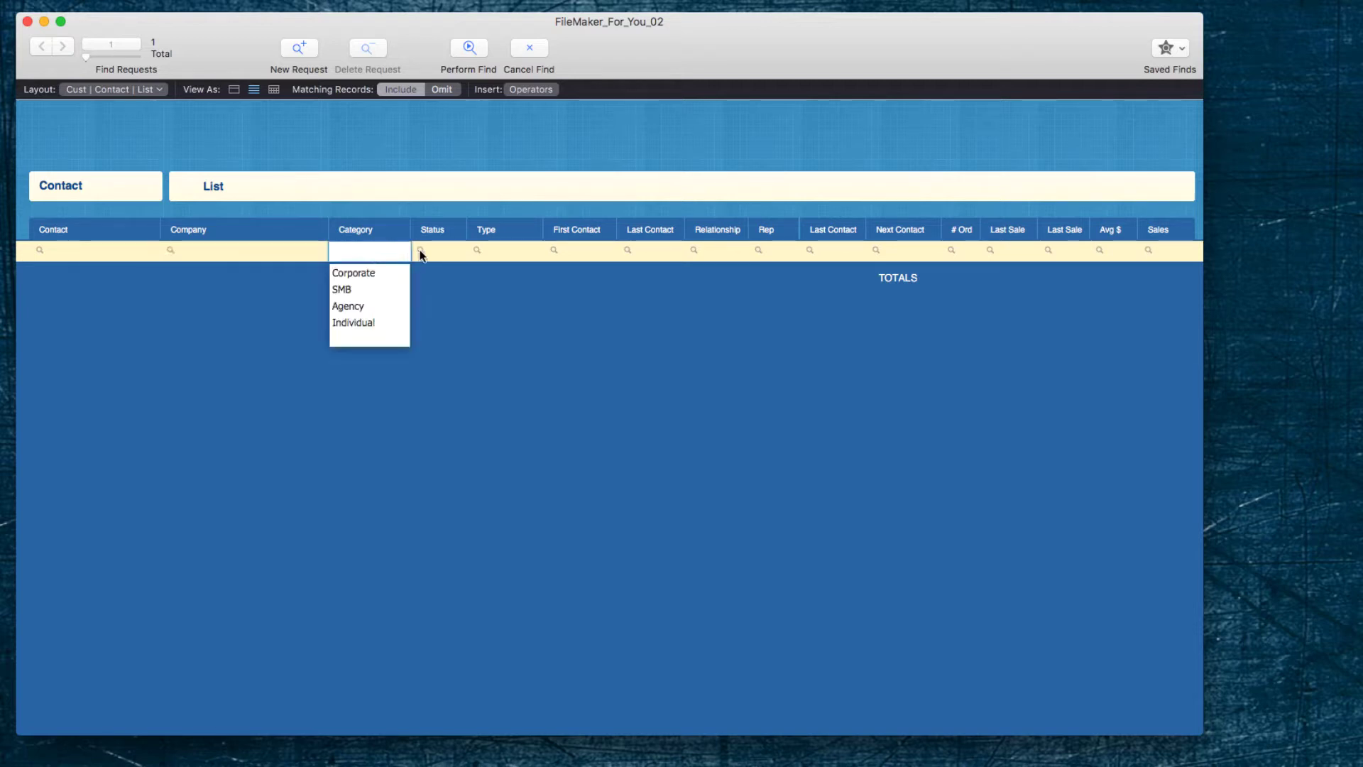
pyautogui.click(373, 271)
pyautogui.click(422, 252)
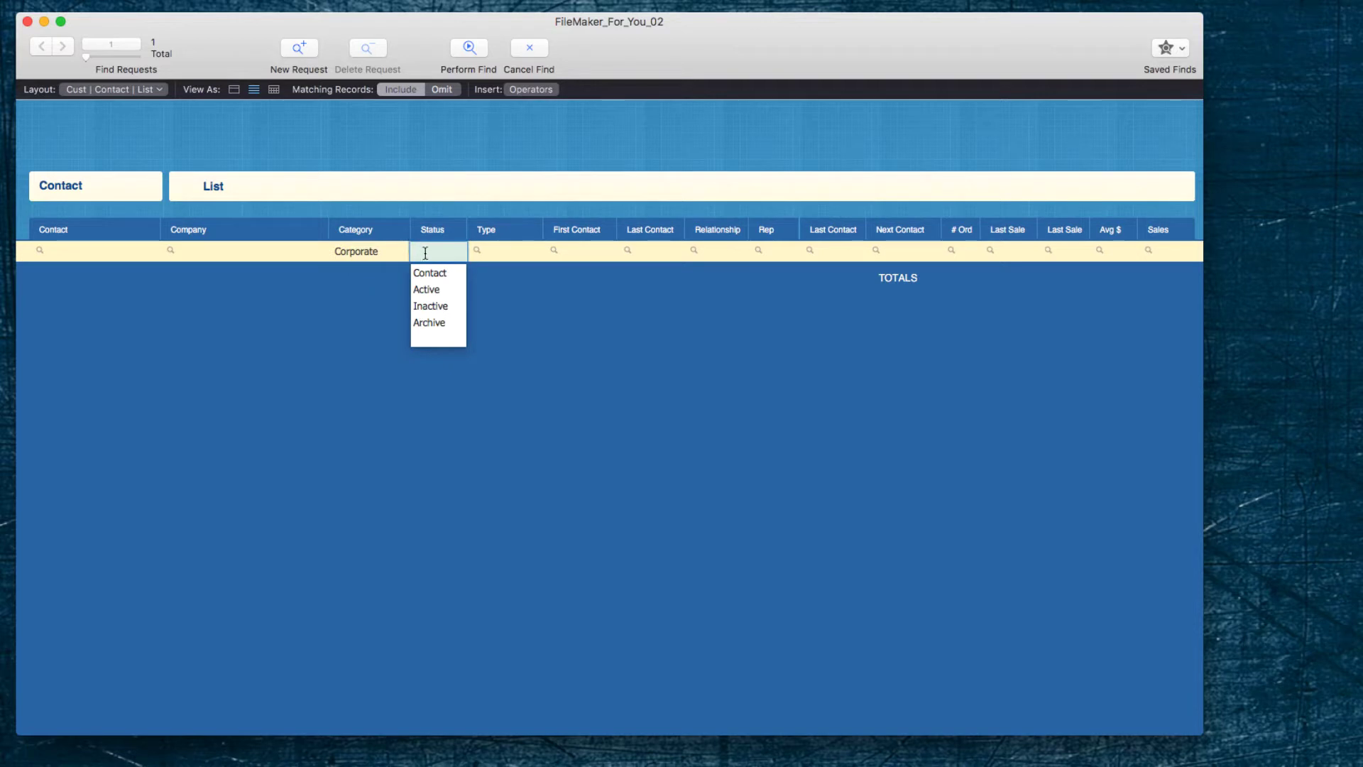
pyautogui.click(433, 289)
pyautogui.click(500, 251)
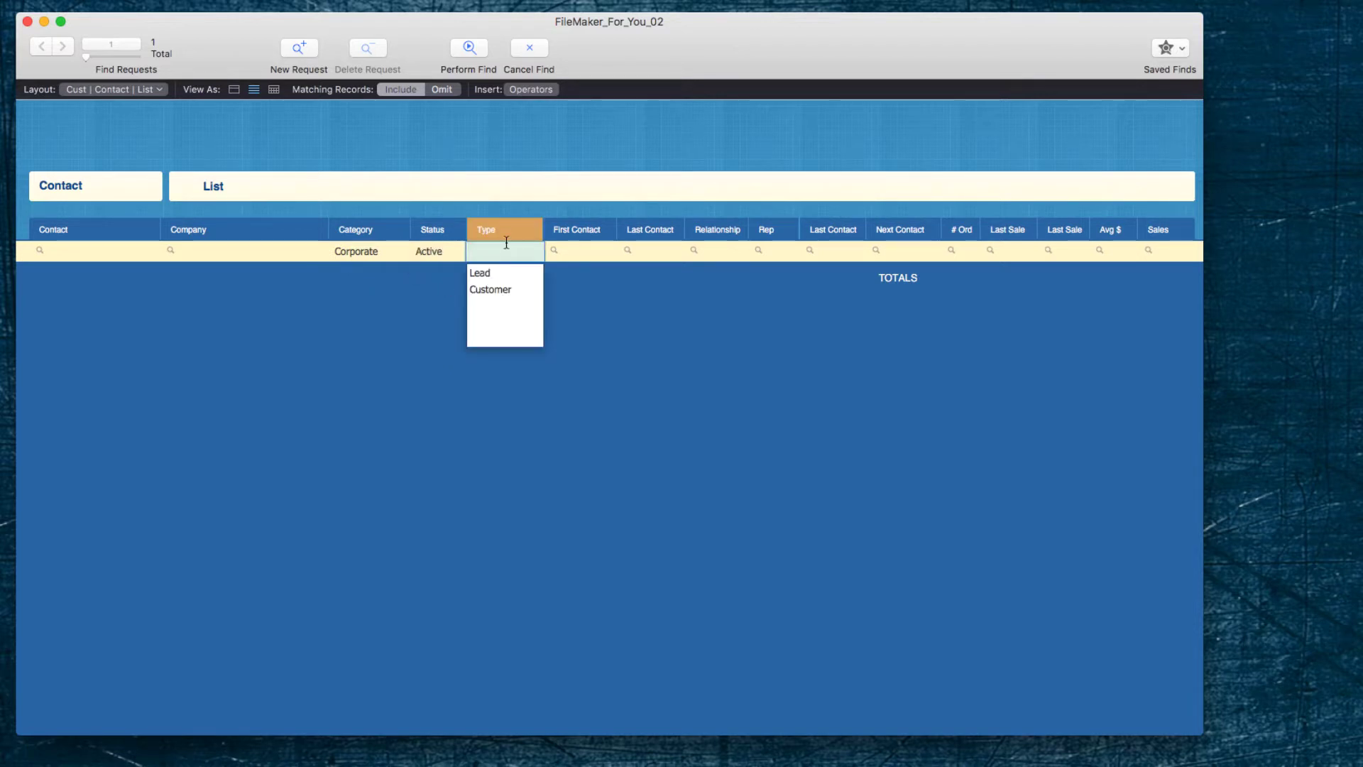
pyautogui.click(498, 292)
pyautogui.press('Tab')
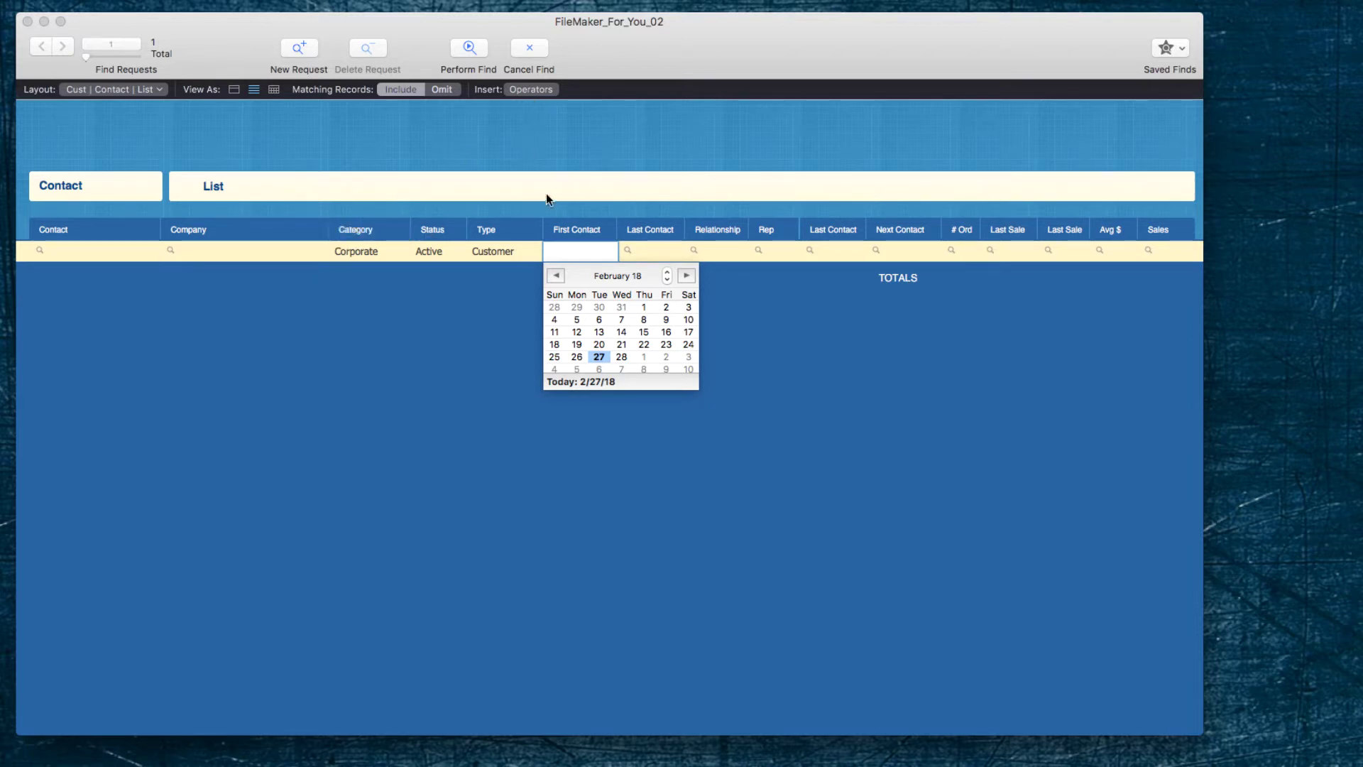
pyautogui.click(458, 47)
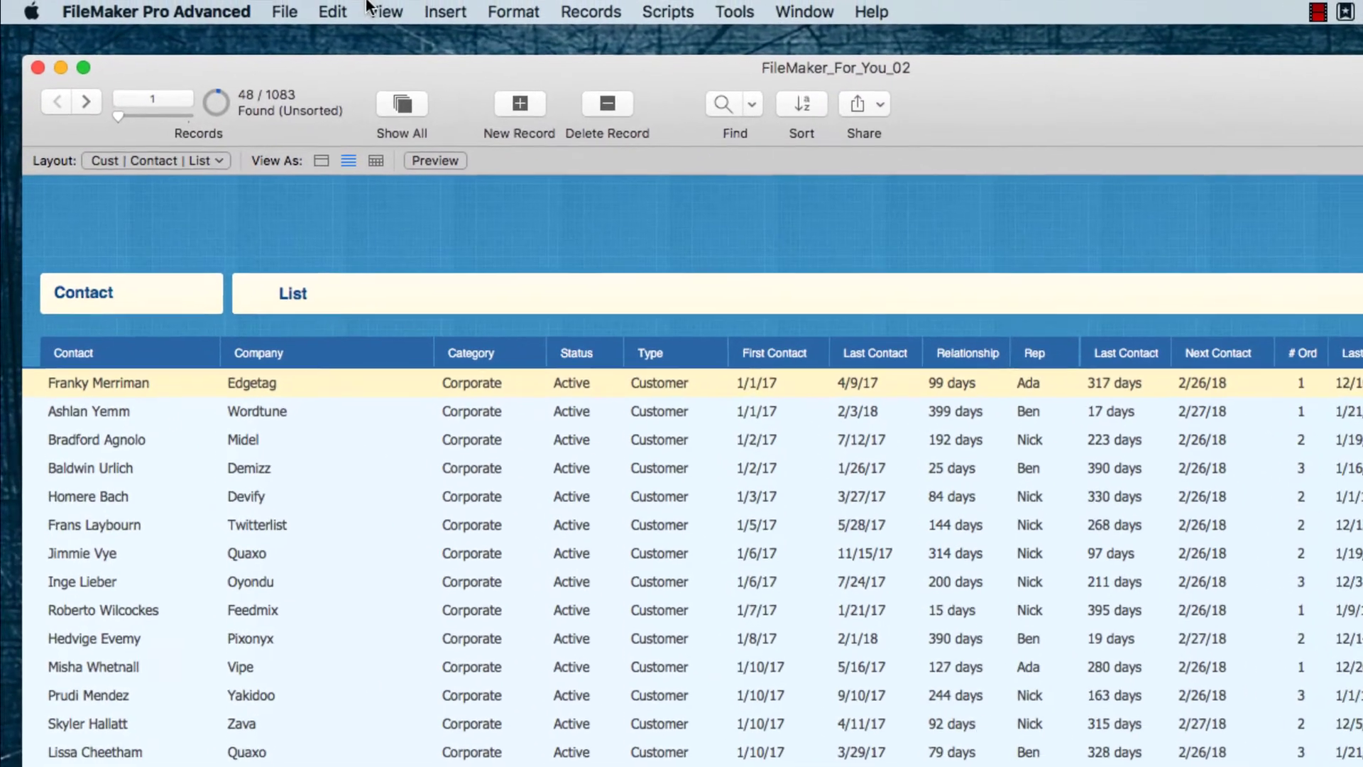
# Switch to Layout mode and select the Contact button, the List title bar and the Contact column header in turn
pyautogui.click(380, 8)
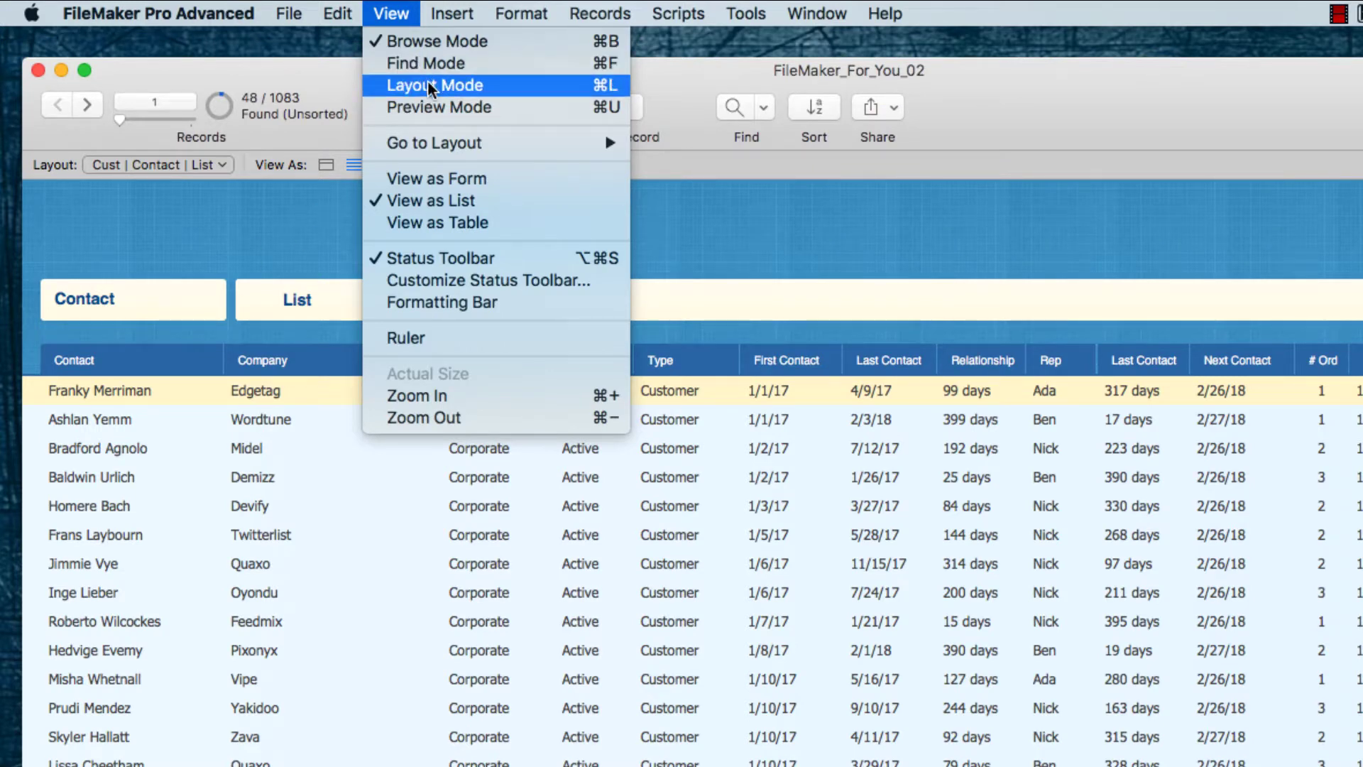
pyautogui.click(430, 86)
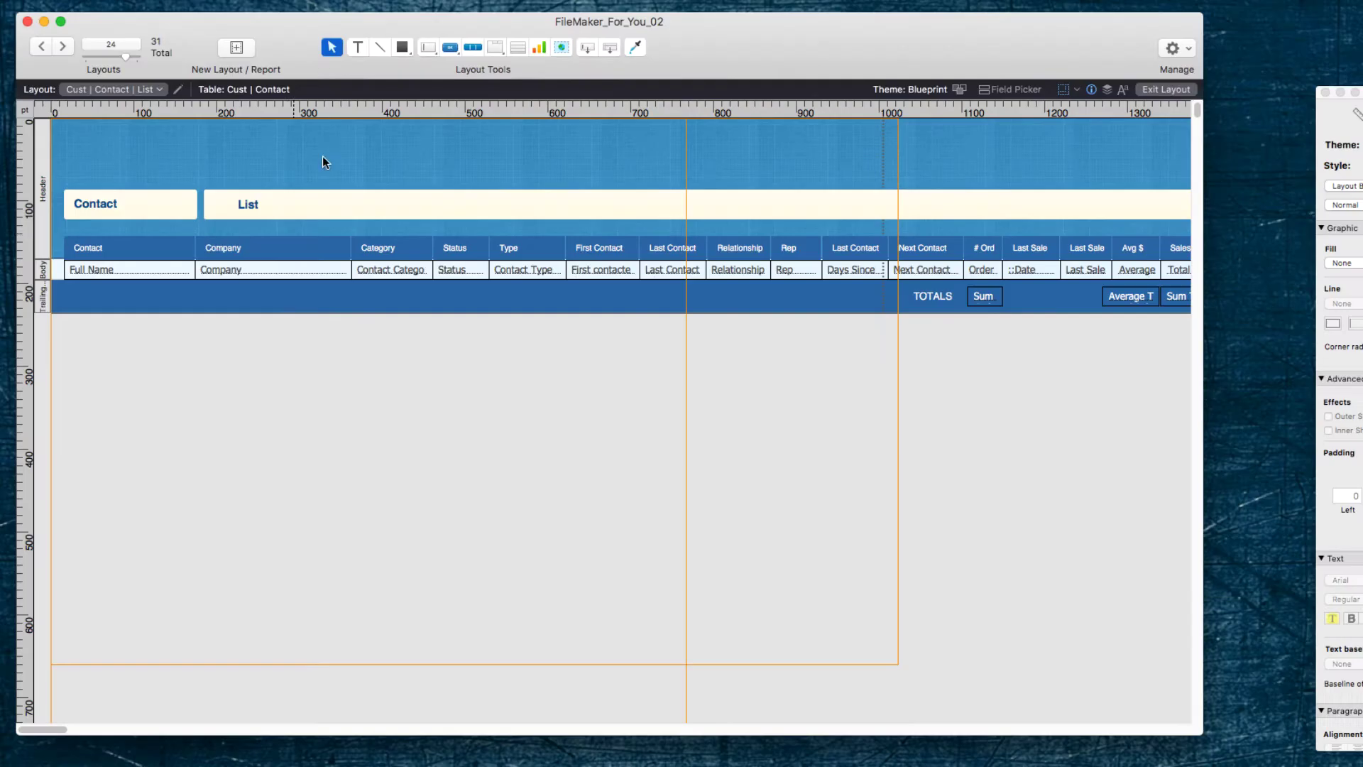
pyautogui.click(126, 206)
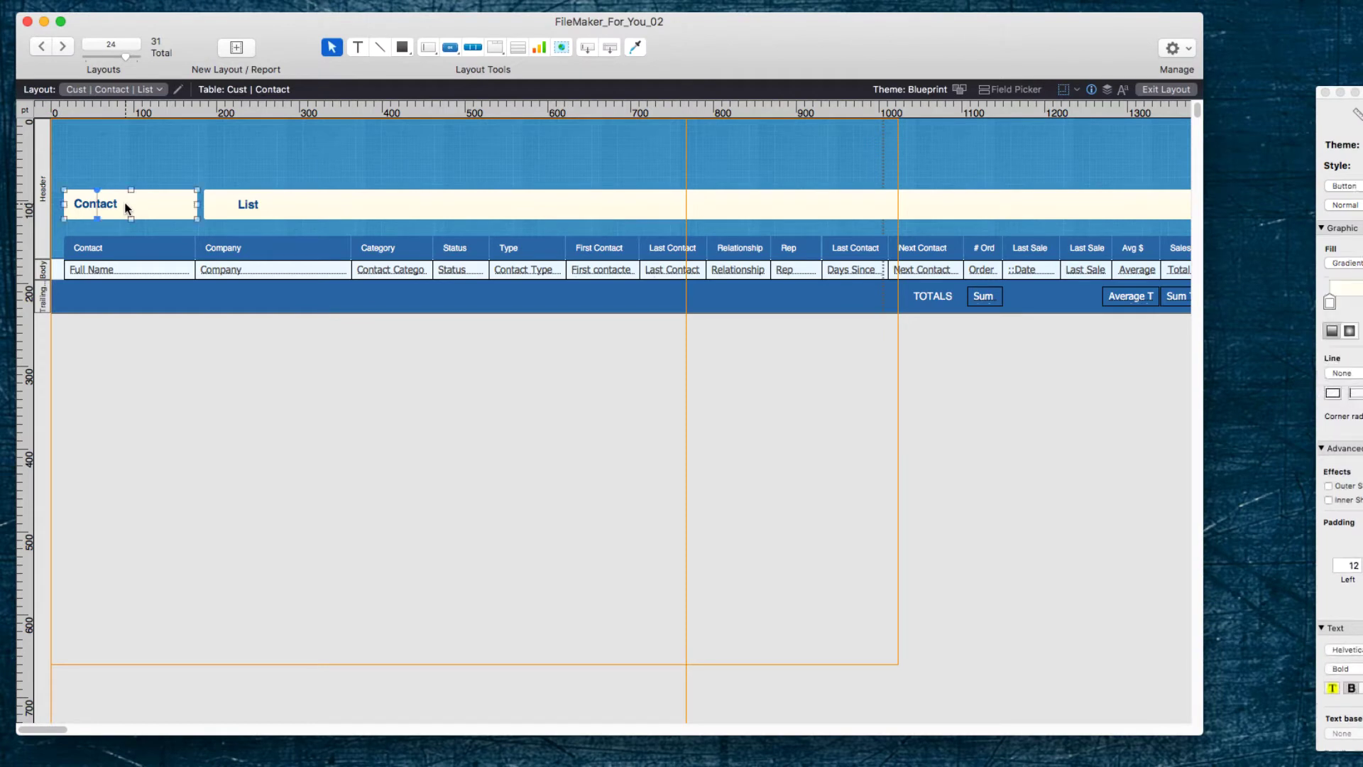
pyautogui.click(222, 198)
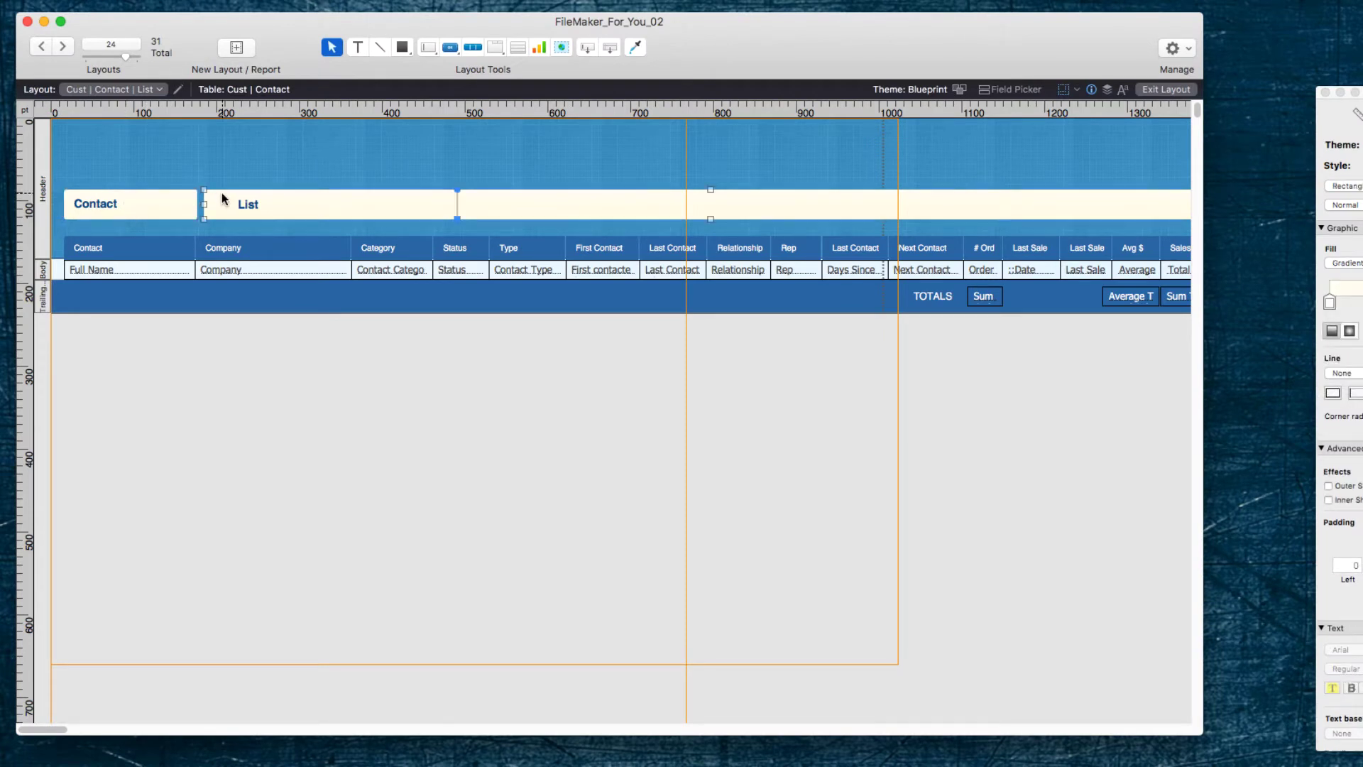
pyautogui.click(159, 245)
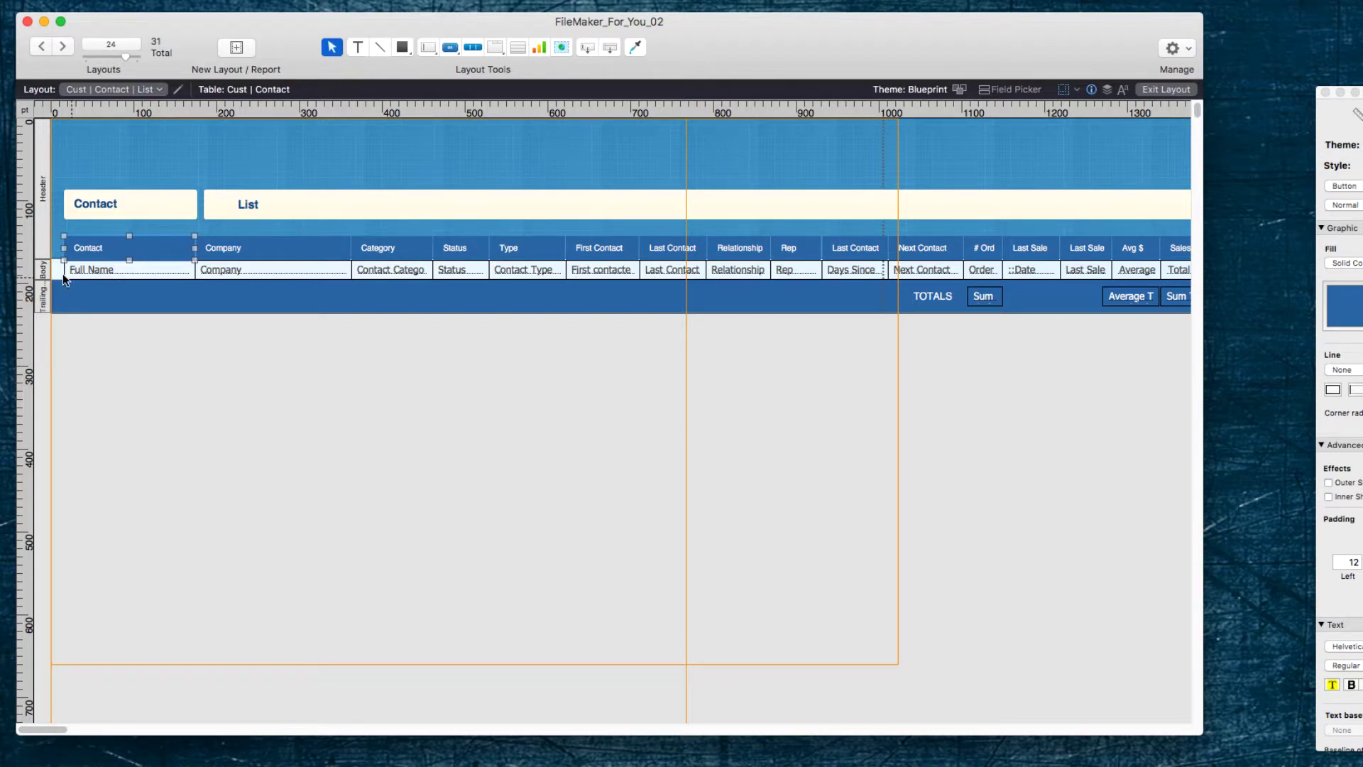
# Try a purple start colour in the gradient fill of the layout's Body part
pyautogui.click(45, 271)
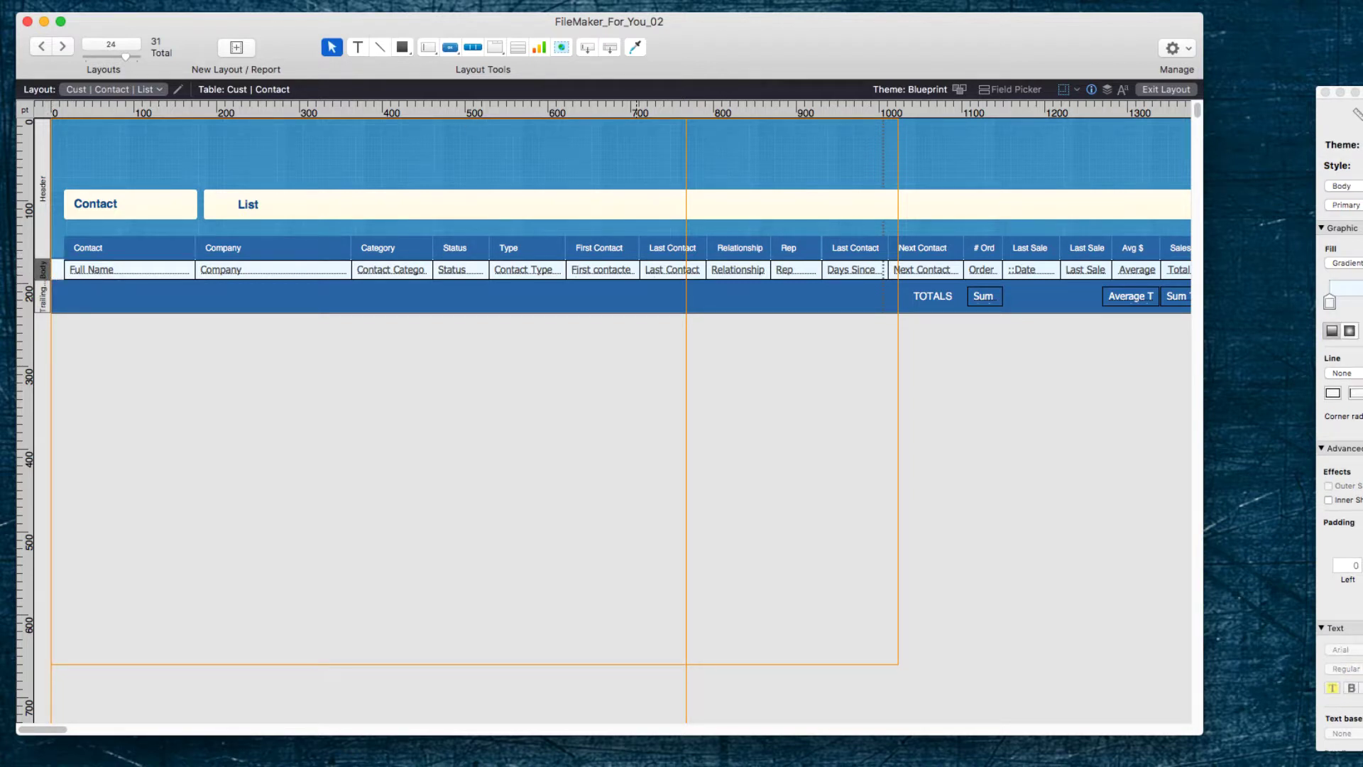
pyautogui.moveTo(1342, 92); pyautogui.dragTo(959, 60)
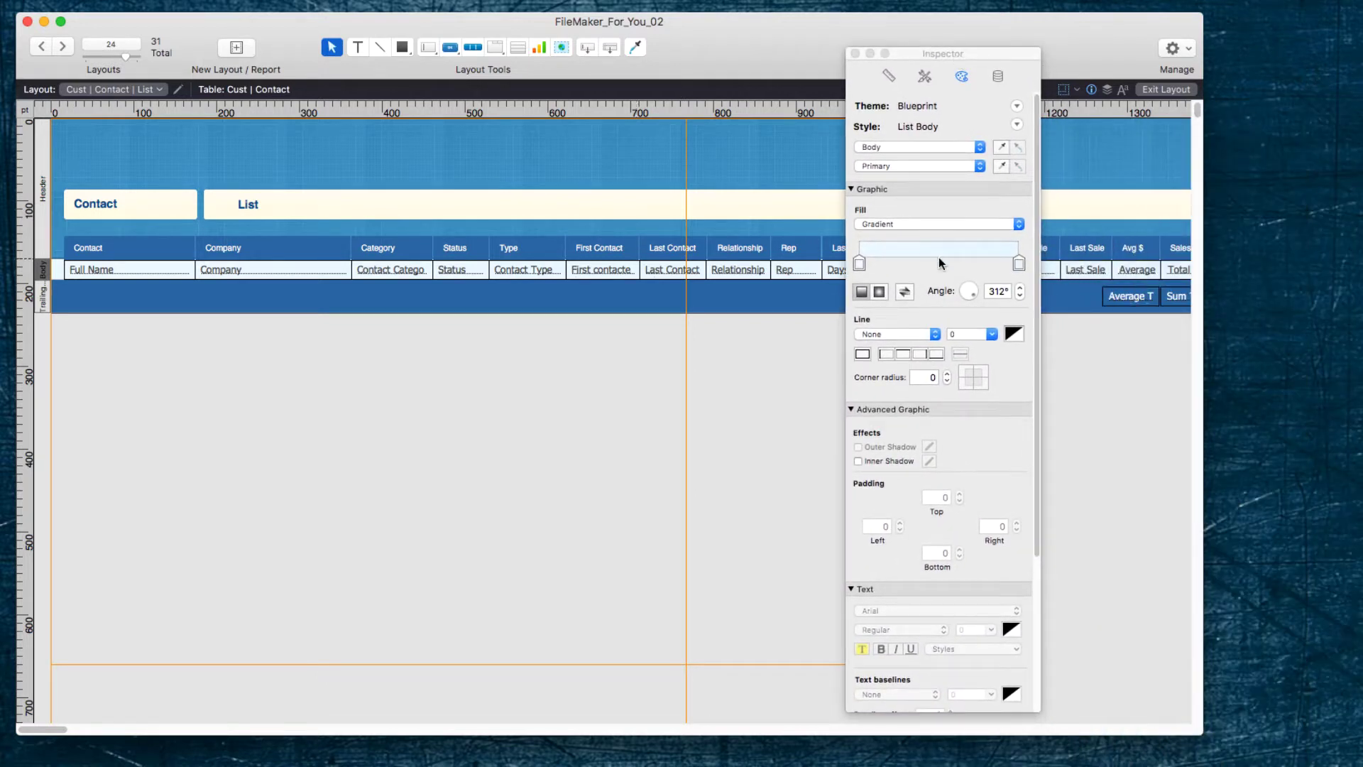
pyautogui.click(860, 264)
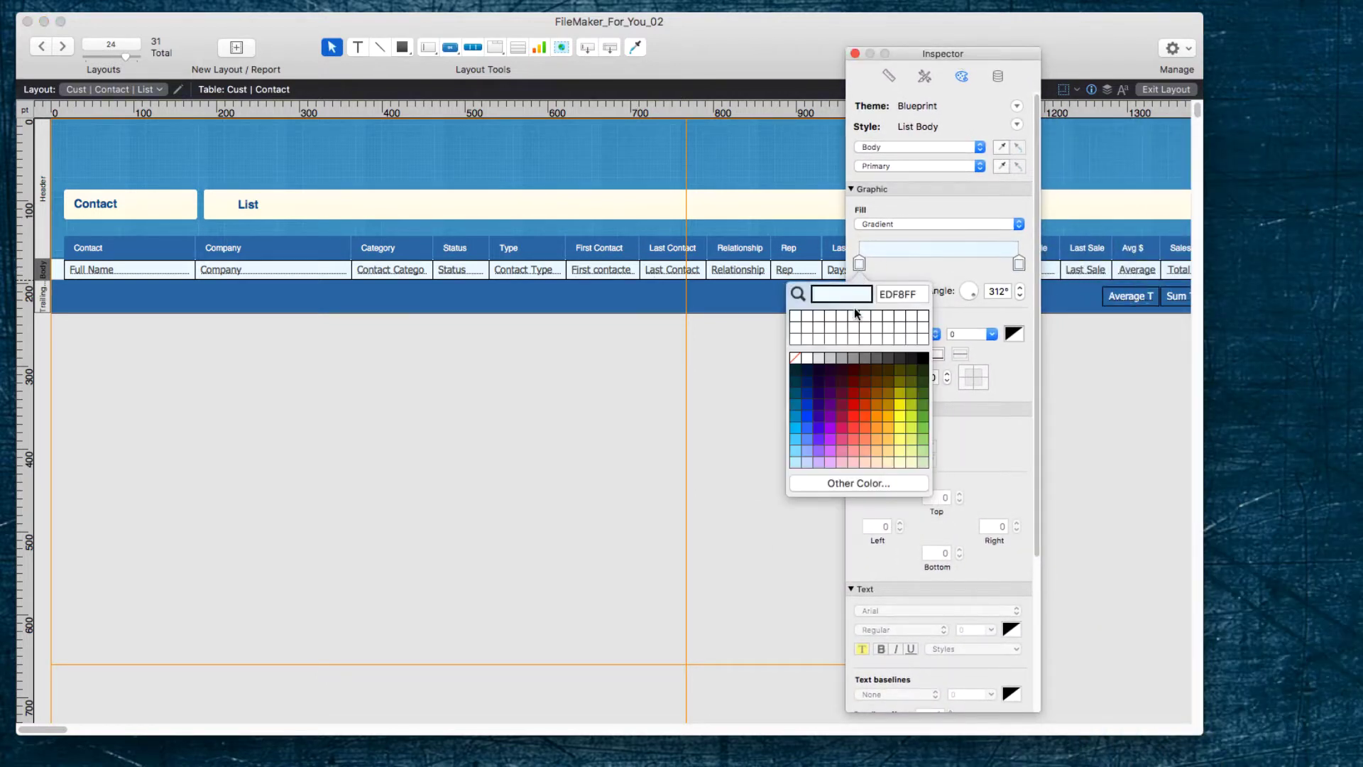
pyautogui.click(825, 436)
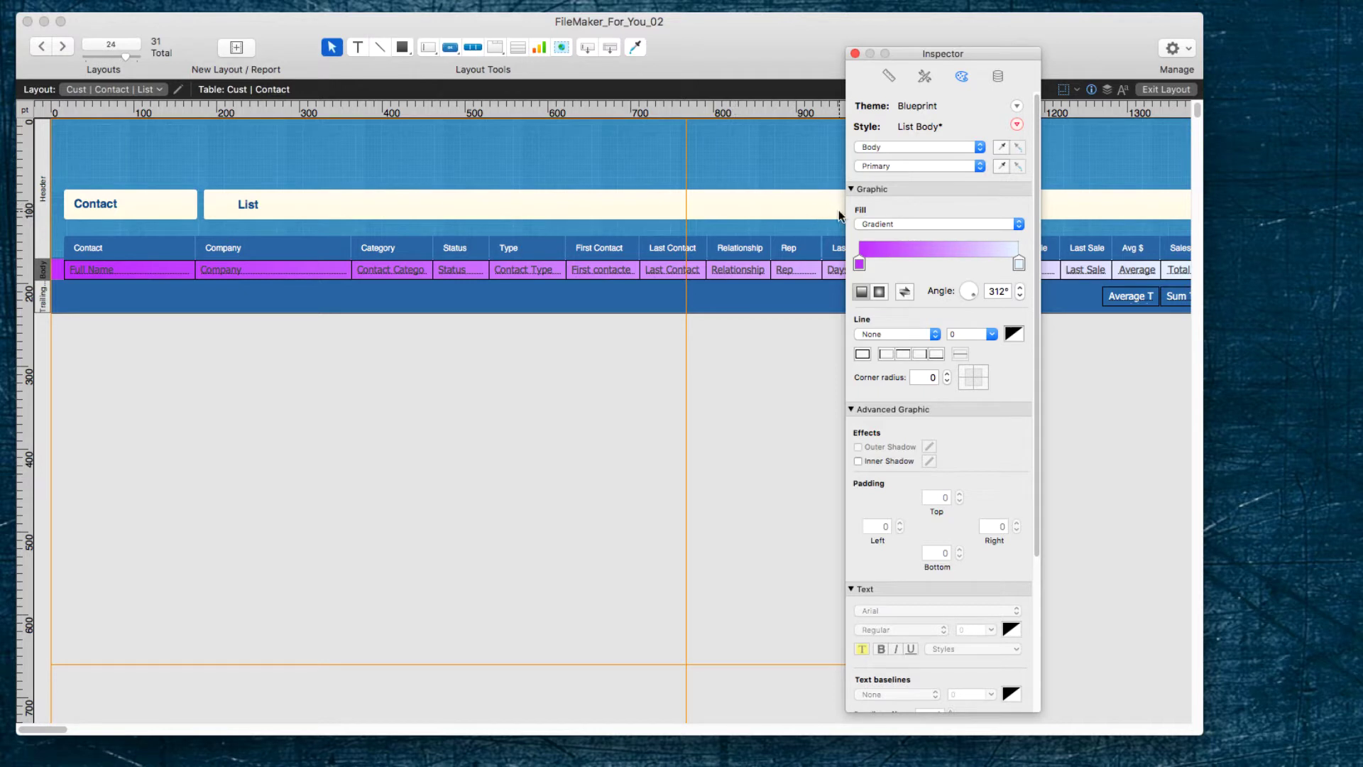
pyautogui.click(314, 171)
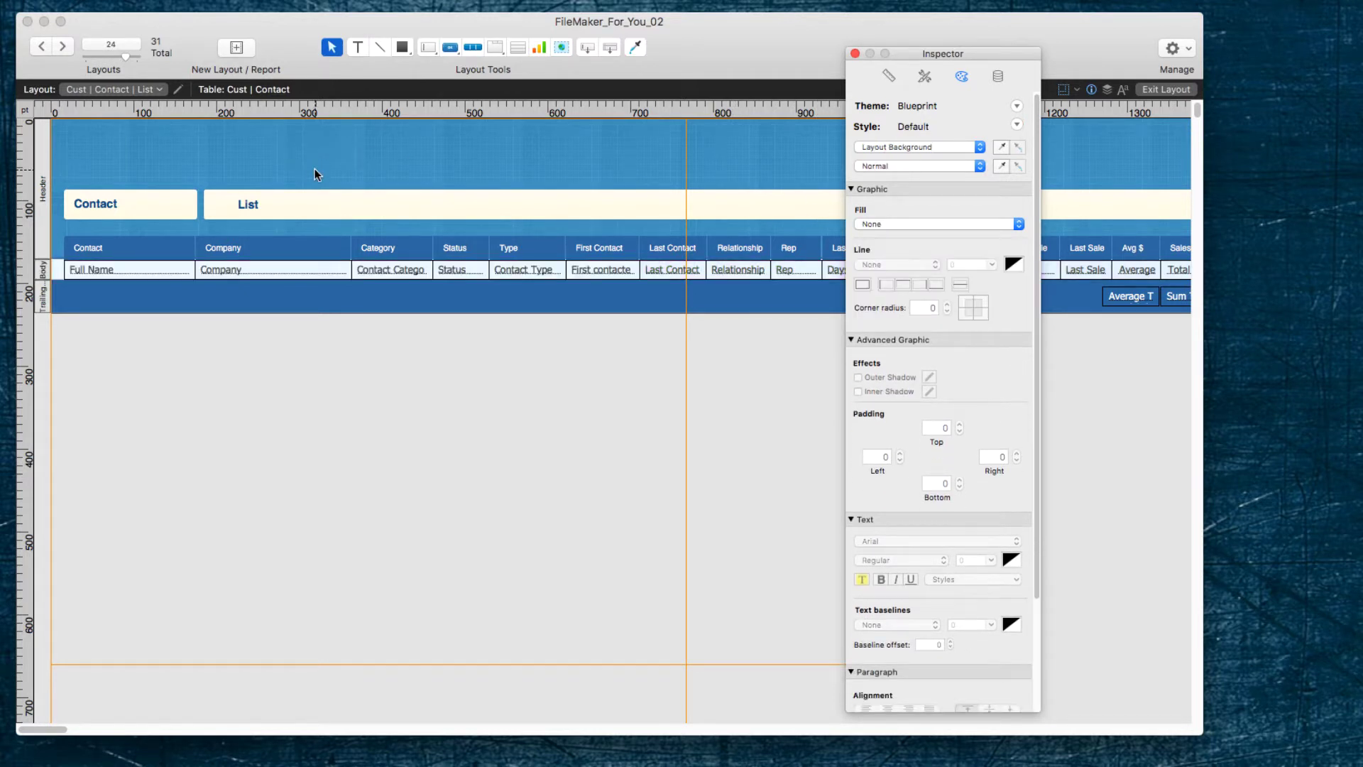
# Change the label of the Contact button in the title bar to People
pyautogui.doubleClick(107, 203)
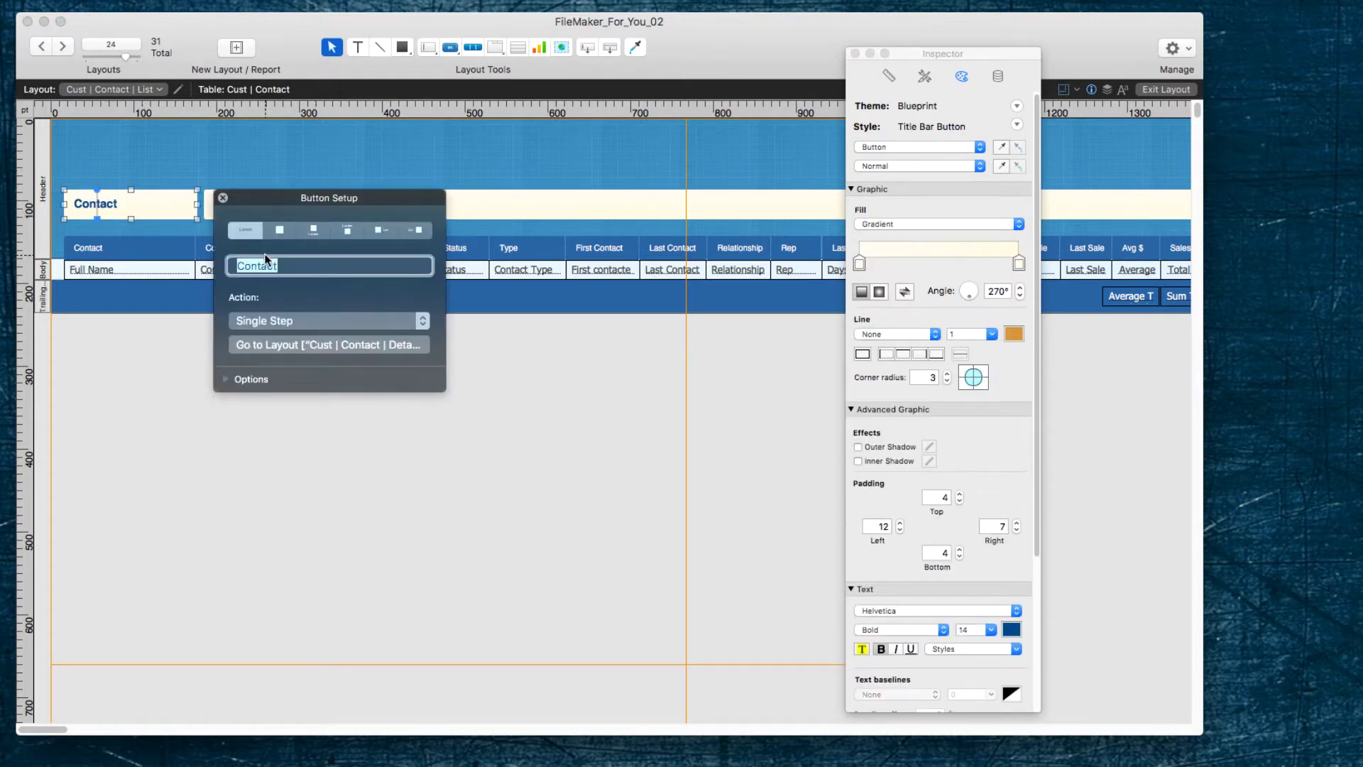
pyautogui.write('Peopel')
pyautogui.press('BackSpace')
pyautogui.press('BackSpace')
pyautogui.write('le')
# Set the title bar button's label back to Contact and close its setup
pyautogui.press('BackSpace')
pyautogui.press('BackSpace')
pyautogui.press('BackSpace')
pyautogui.press('BackSpace')
pyautogui.press('BackSpace')
pyautogui.press('BackSpace')
pyautogui.write('Contact')
pyautogui.click(305, 155)
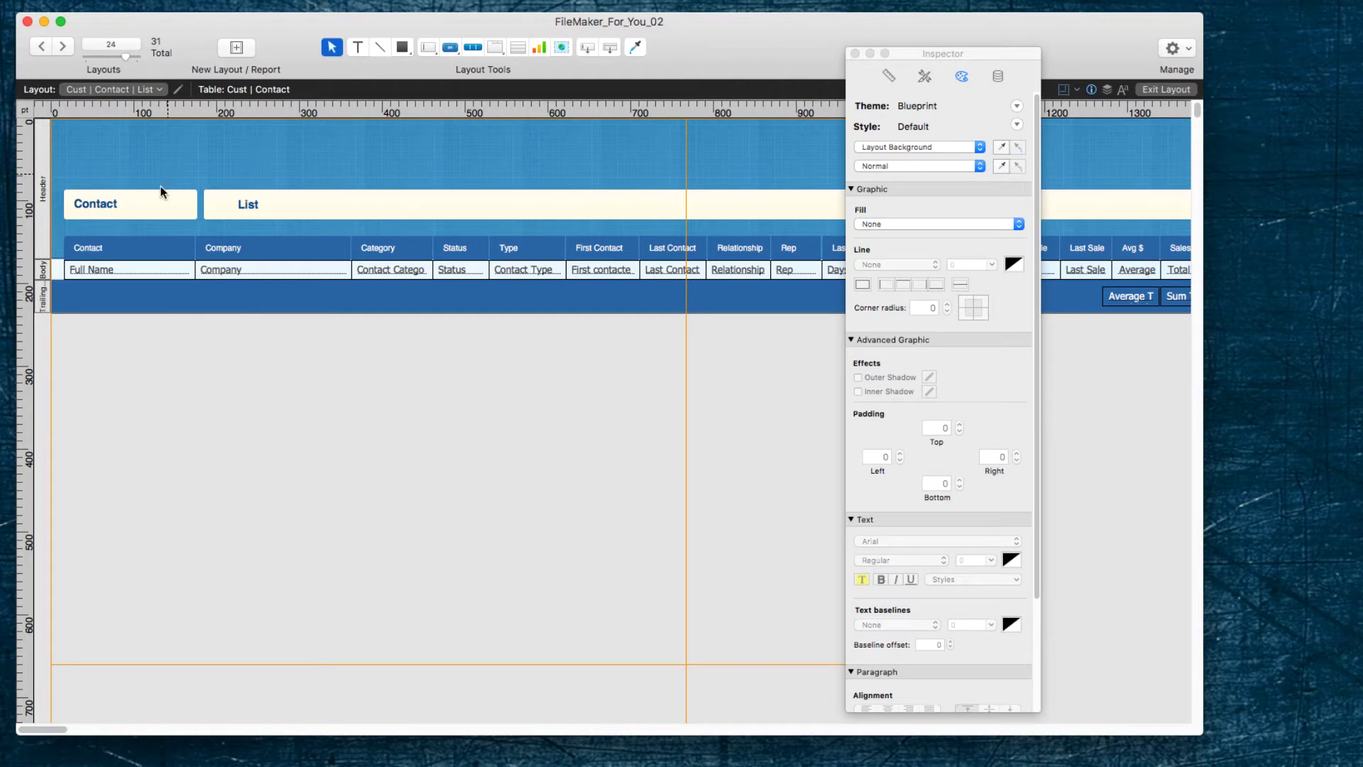
# Examine the Contact button's action and the field assigned to the Full Name box, leaving both as they are
pyautogui.doubleClick(148, 215)
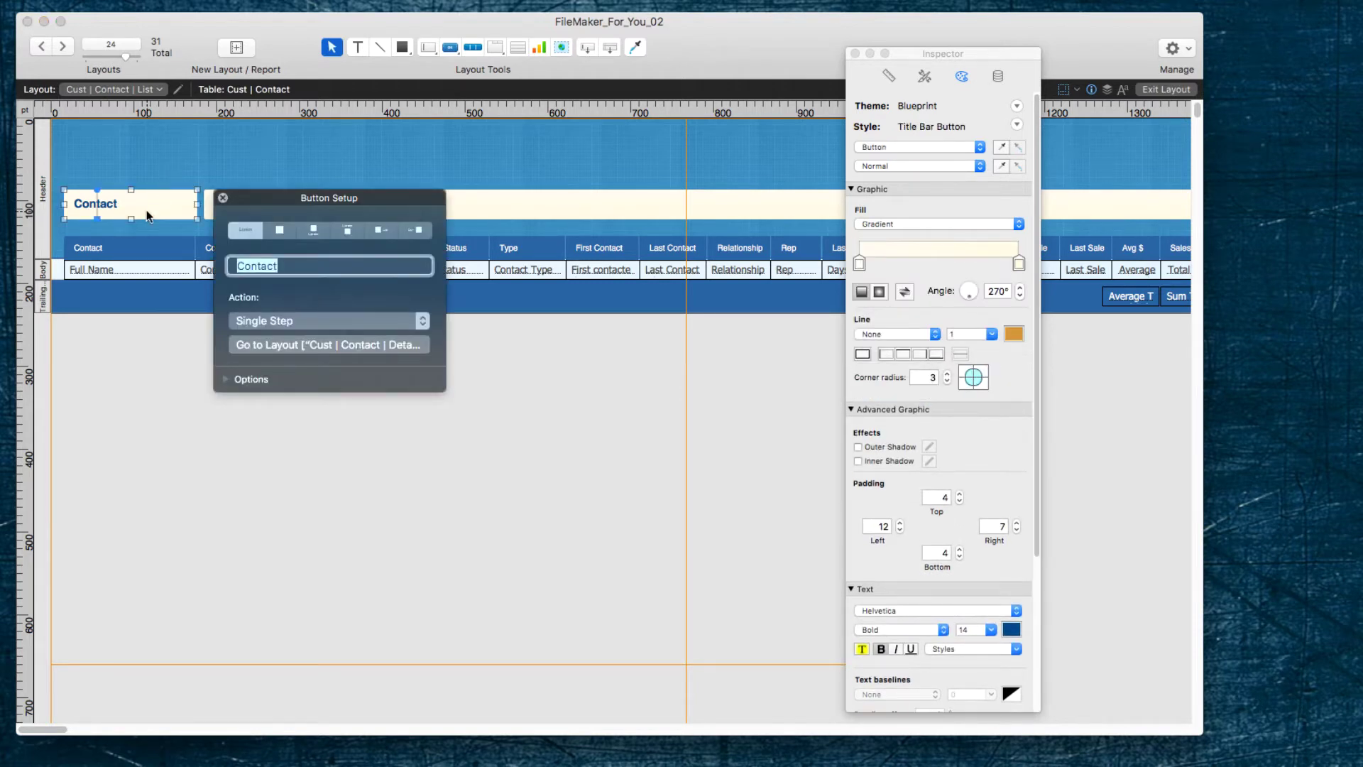
pyautogui.click(223, 198)
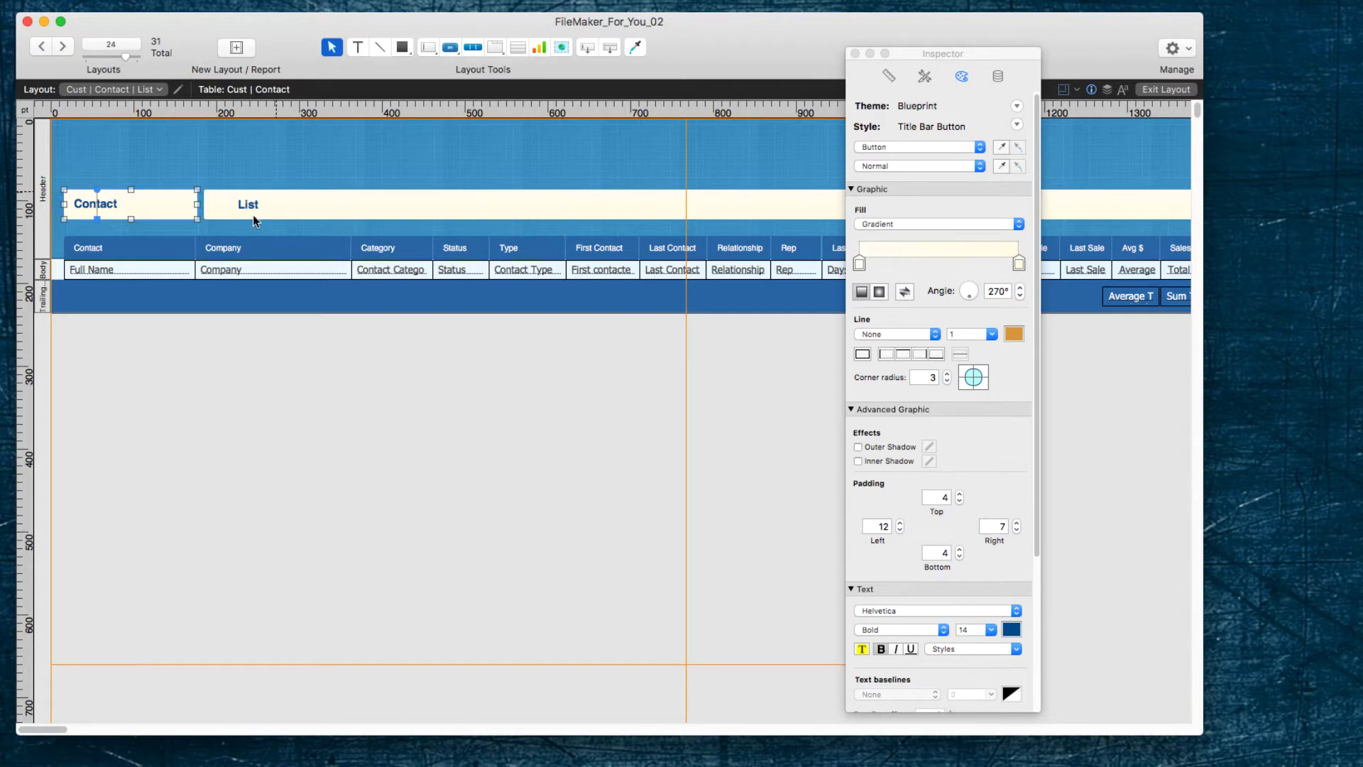
pyautogui.doubleClick(161, 267)
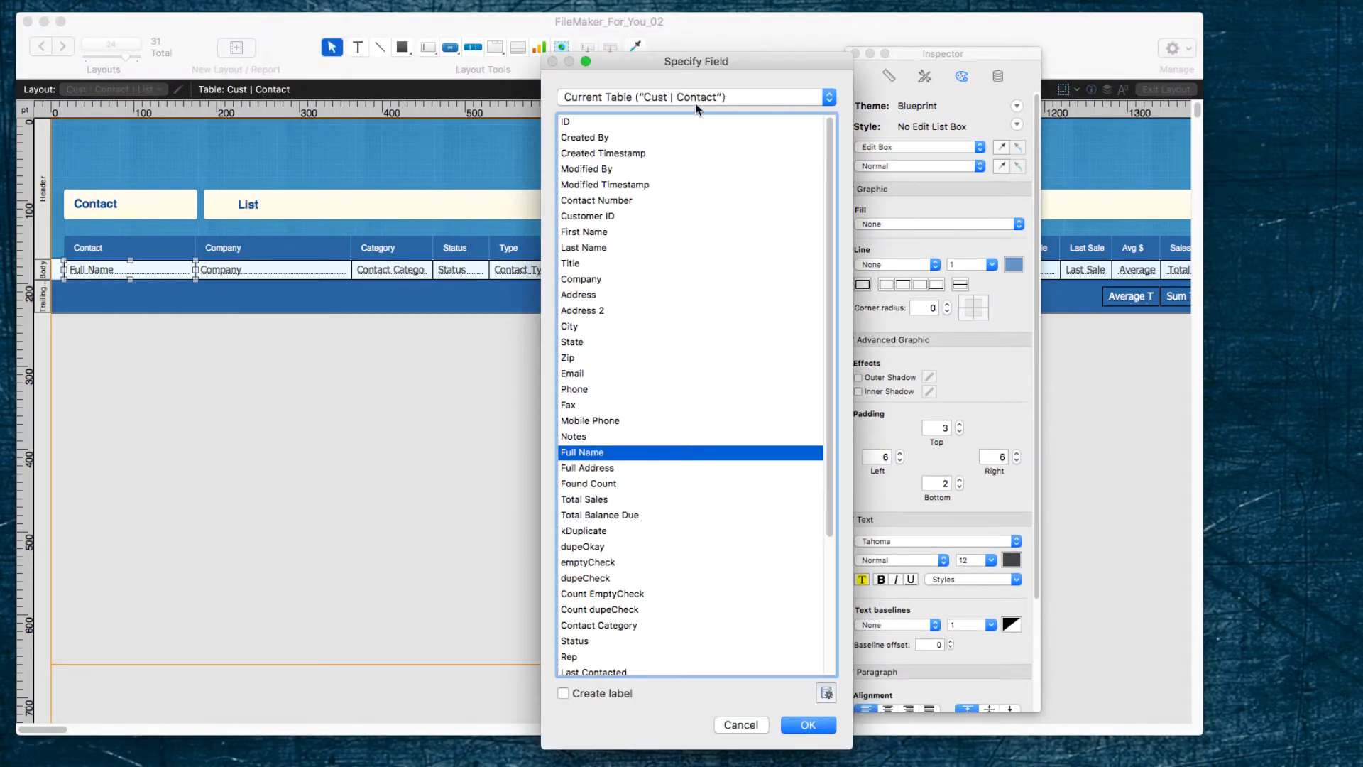
pyautogui.click(737, 726)
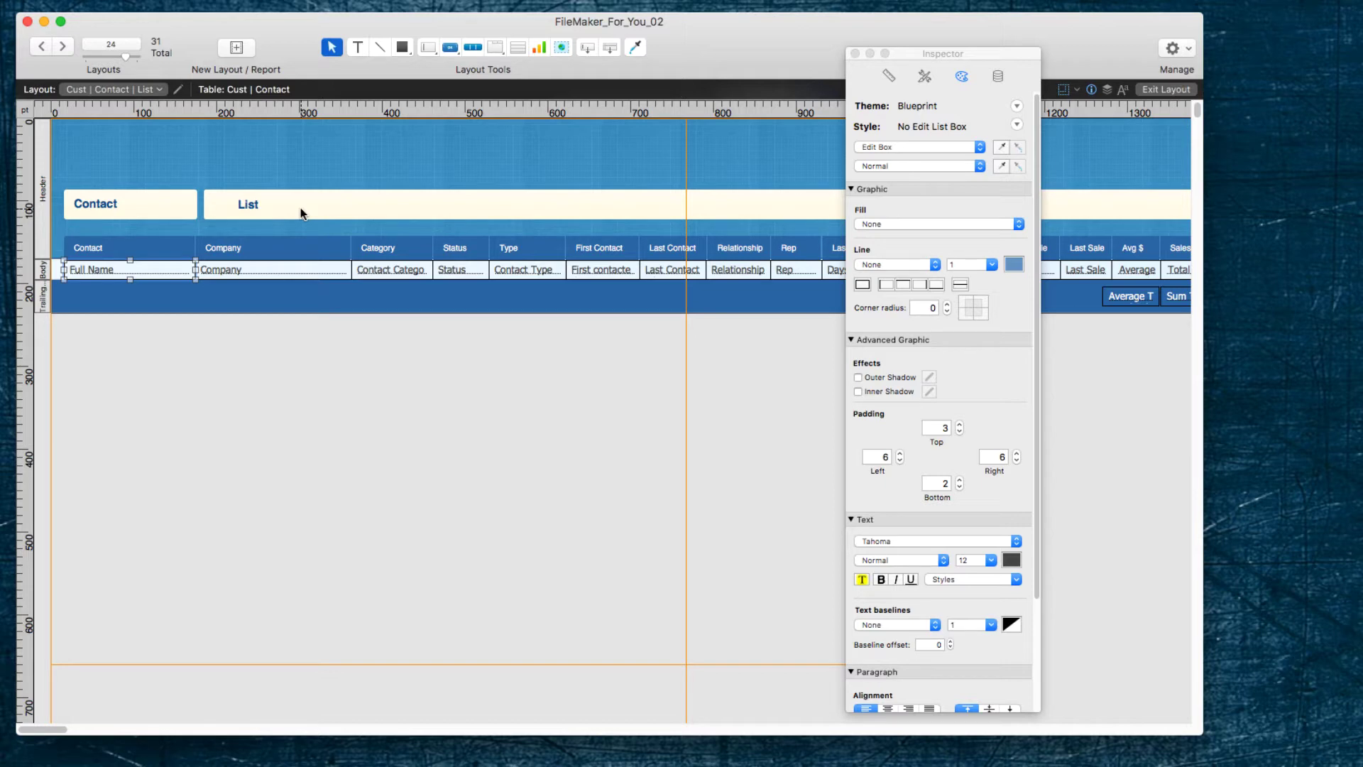
# Return the contact list to Browse mode and display it in Preview mode
pyautogui.click(390, 13)
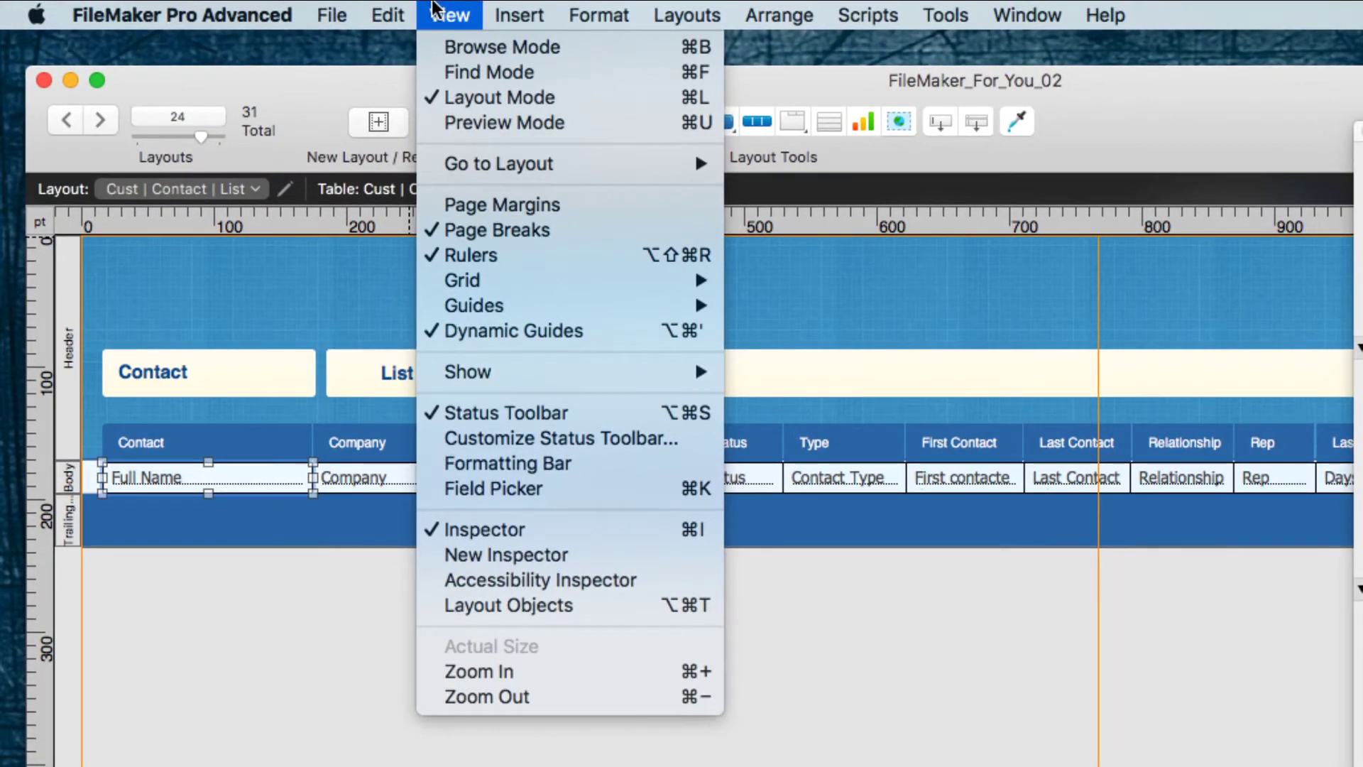
pyautogui.click(451, 45)
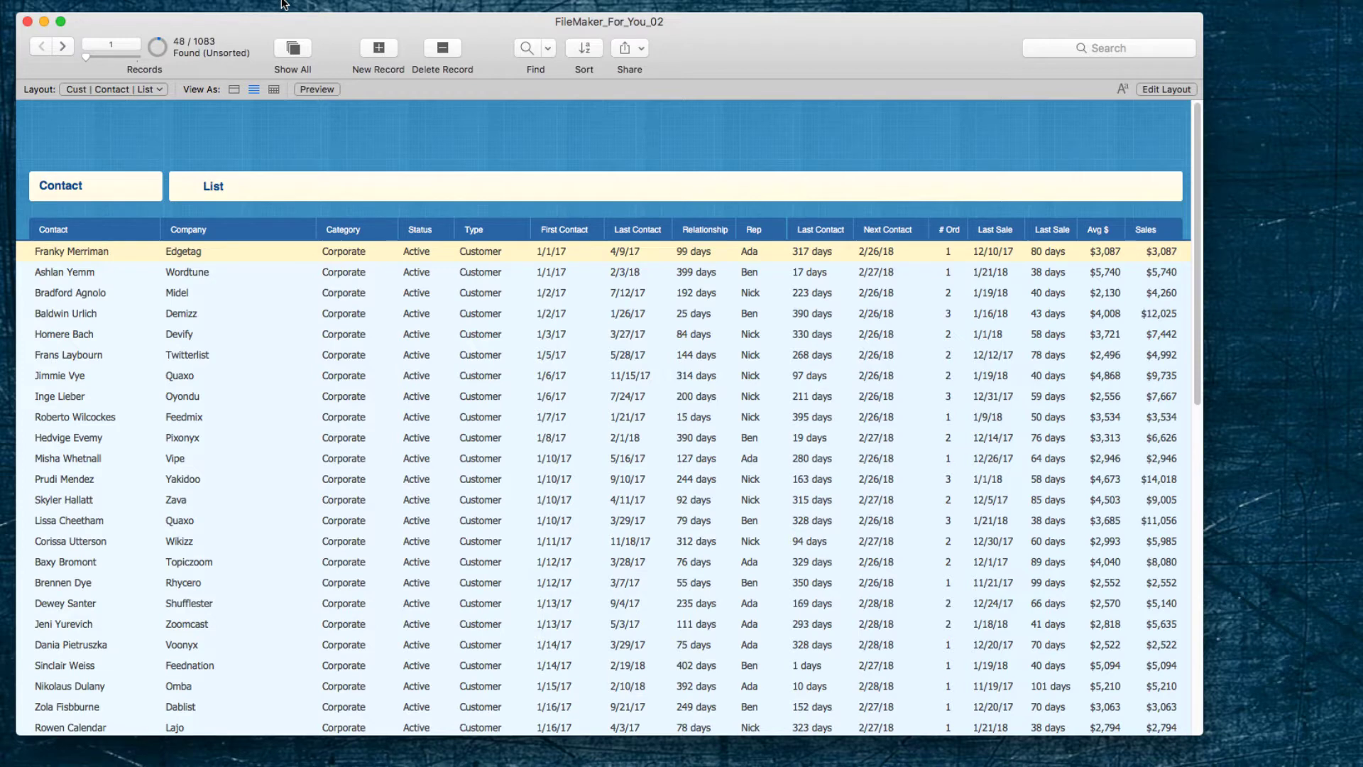
pyautogui.click(282, 2)
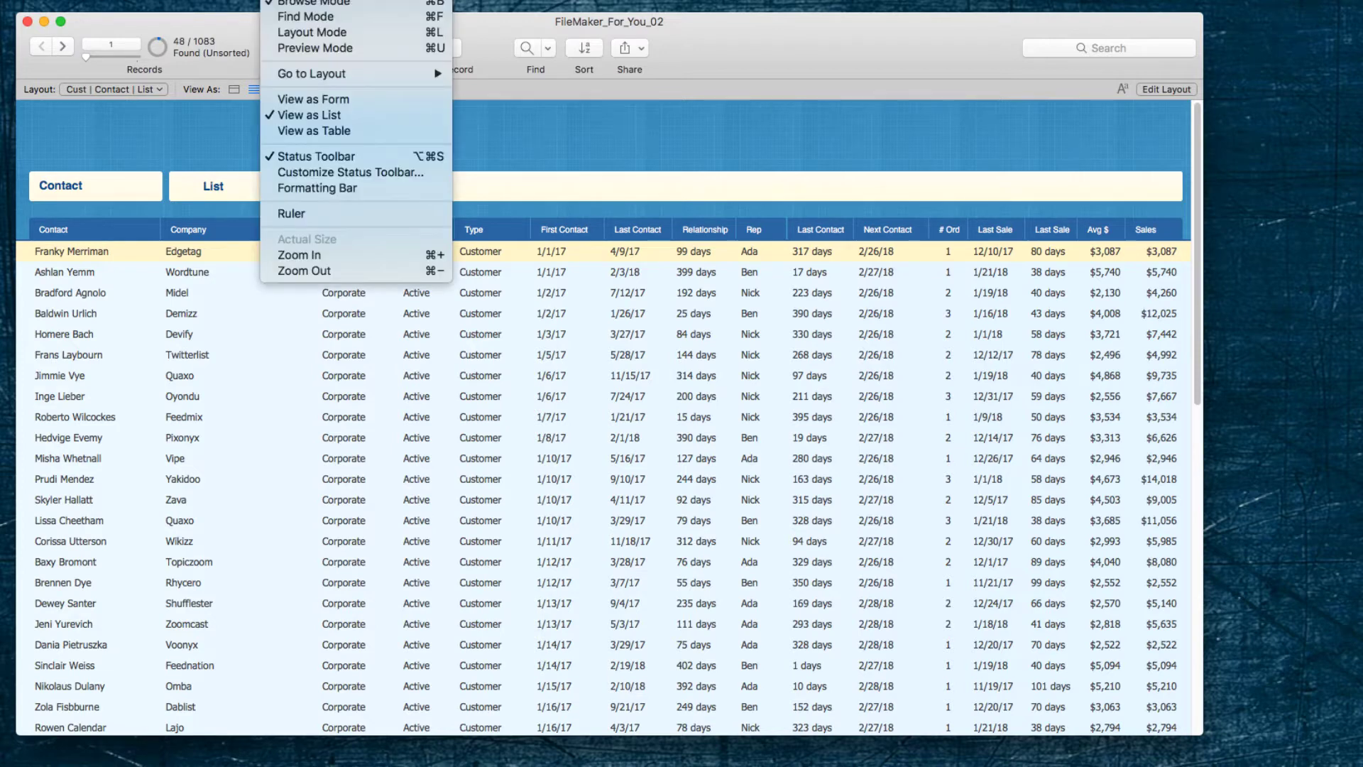
pyautogui.press('Escape')
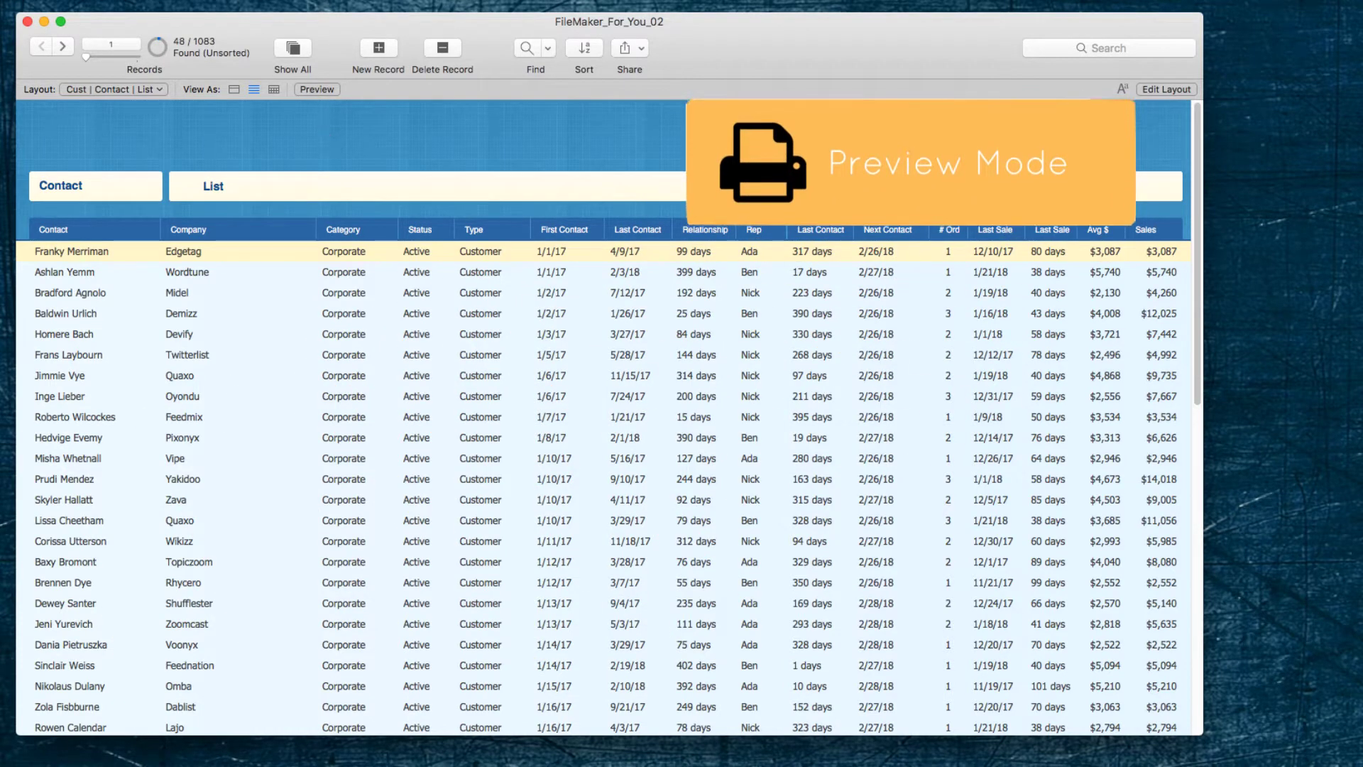
pyautogui.click(280, 1)
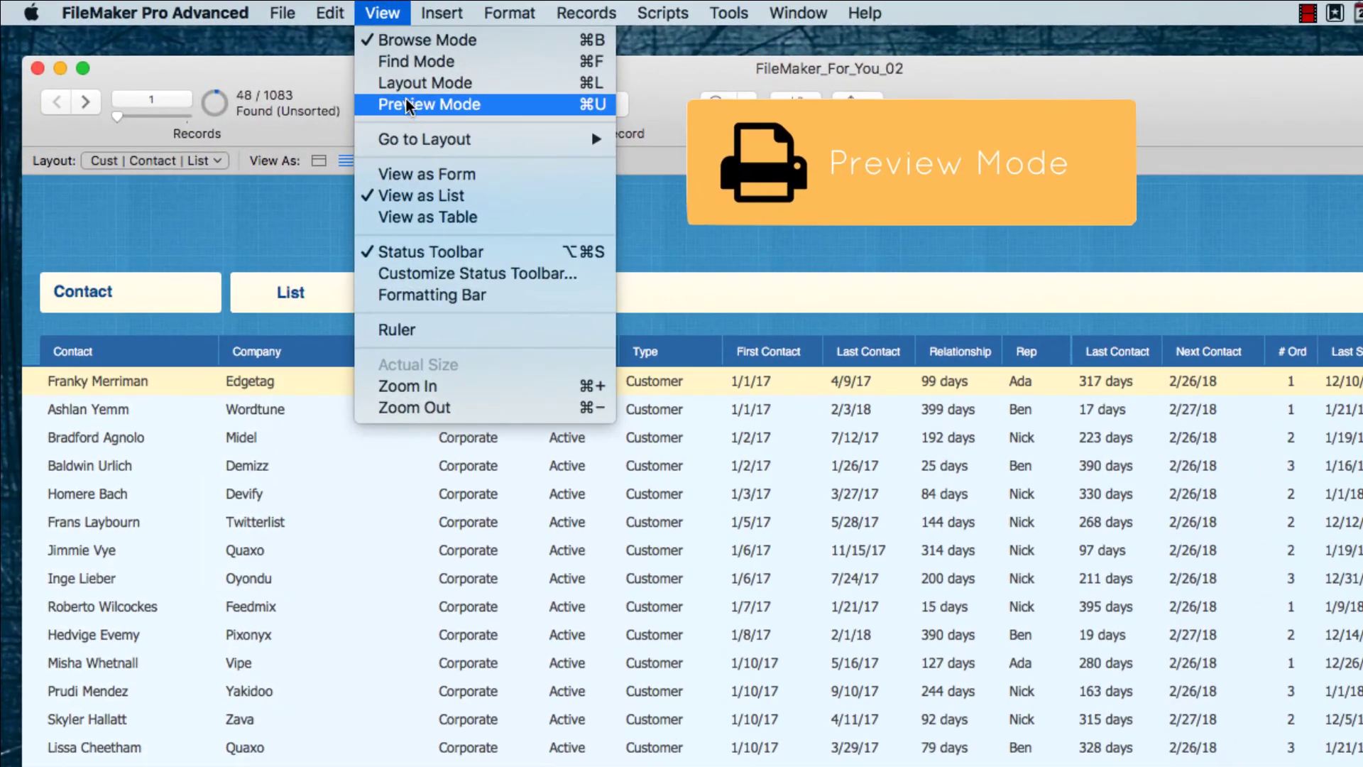
pyautogui.click(406, 99)
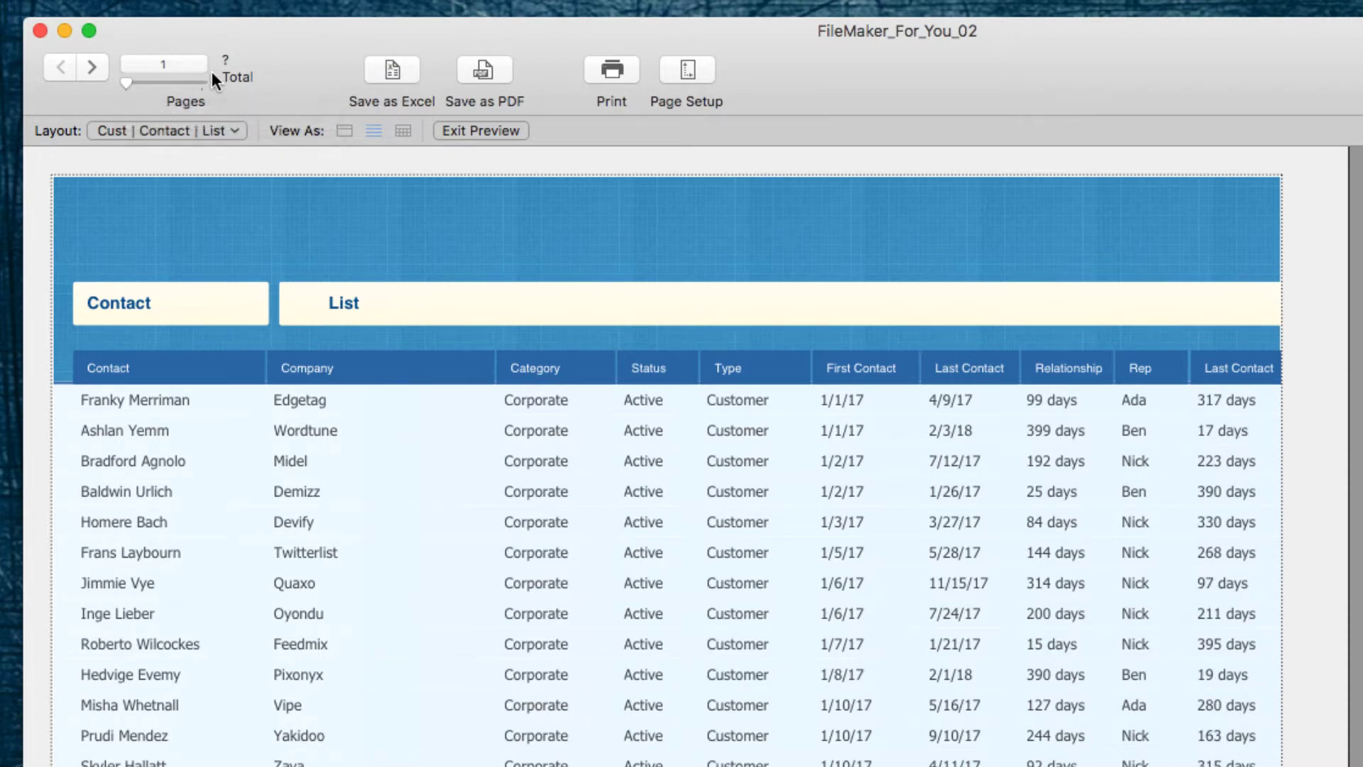
# Go to page 3 of the contact list preview, step back to page 1, and page forward to page 3 again
pyautogui.click(140, 64)
pyautogui.write('3')
pyautogui.press('Return')
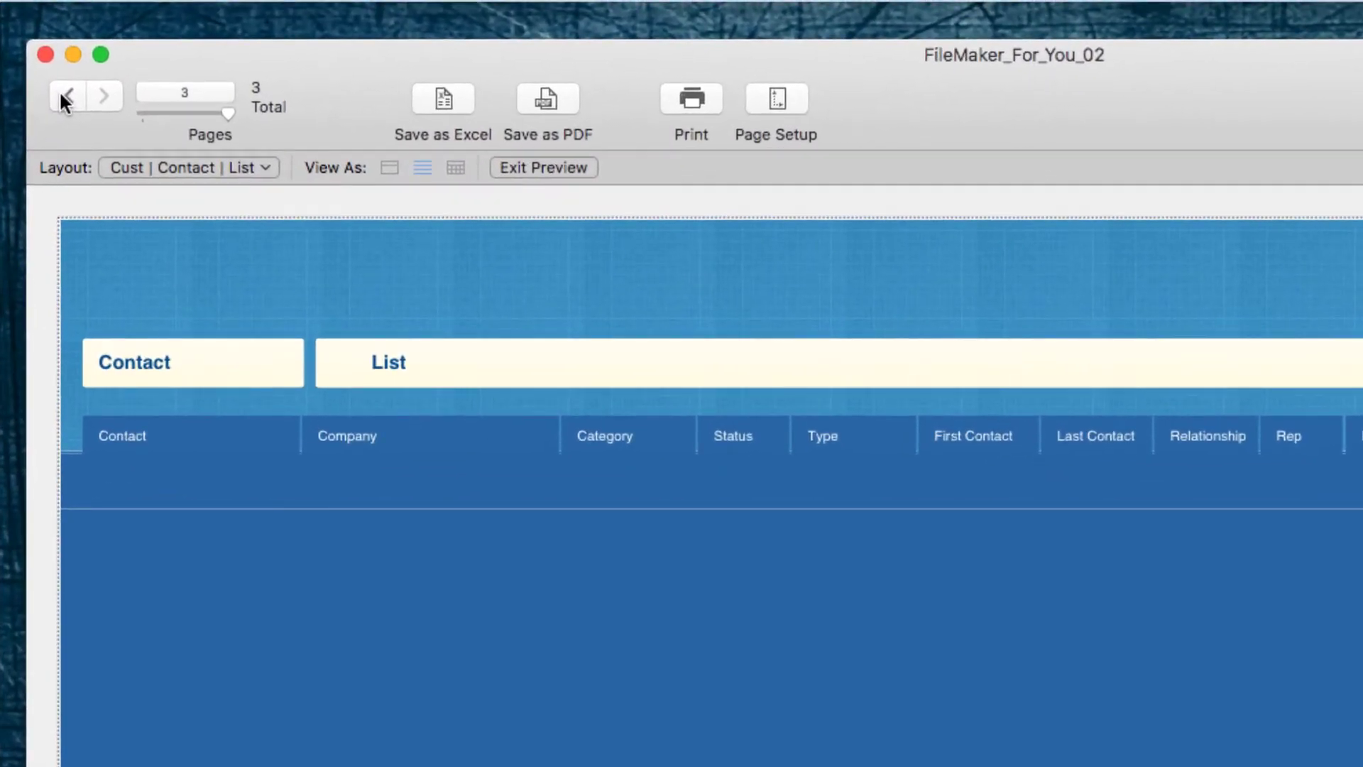
pyautogui.click(37, 47)
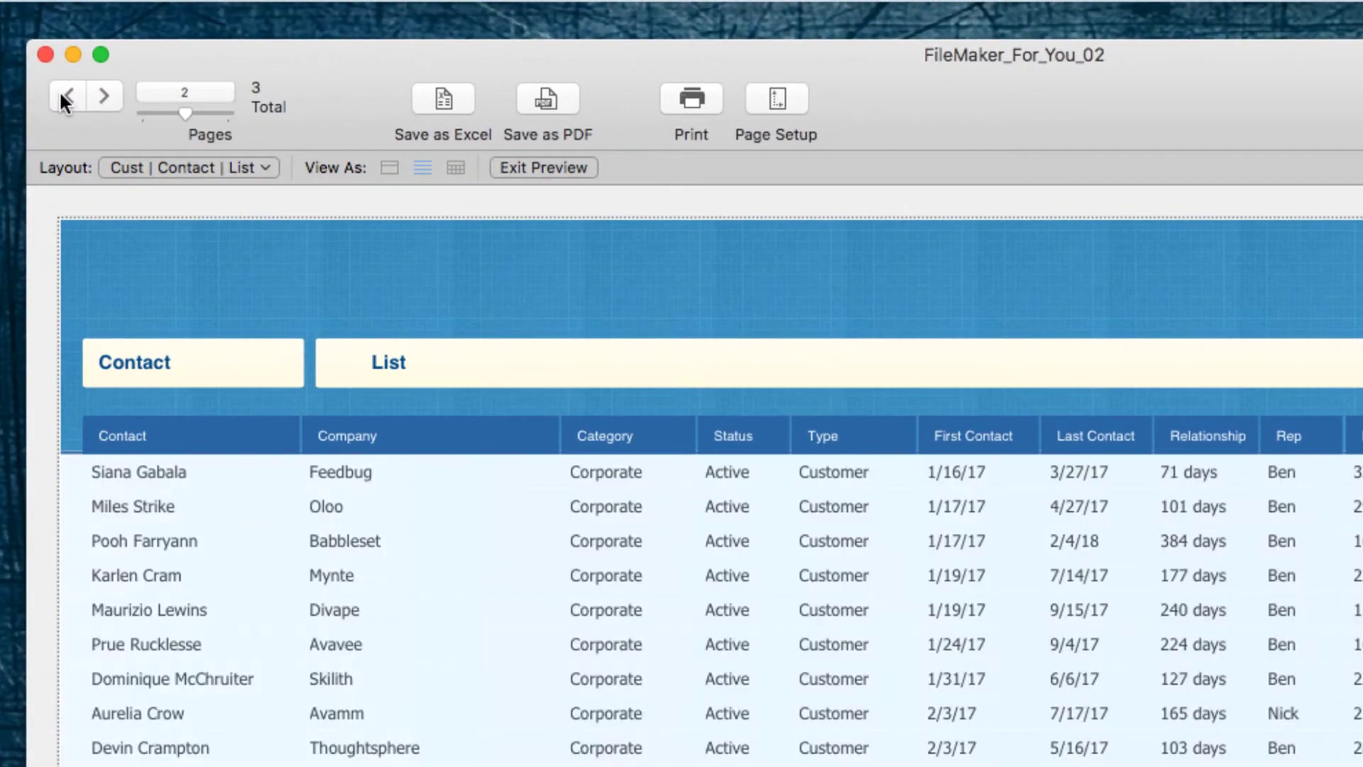
pyautogui.click(64, 94)
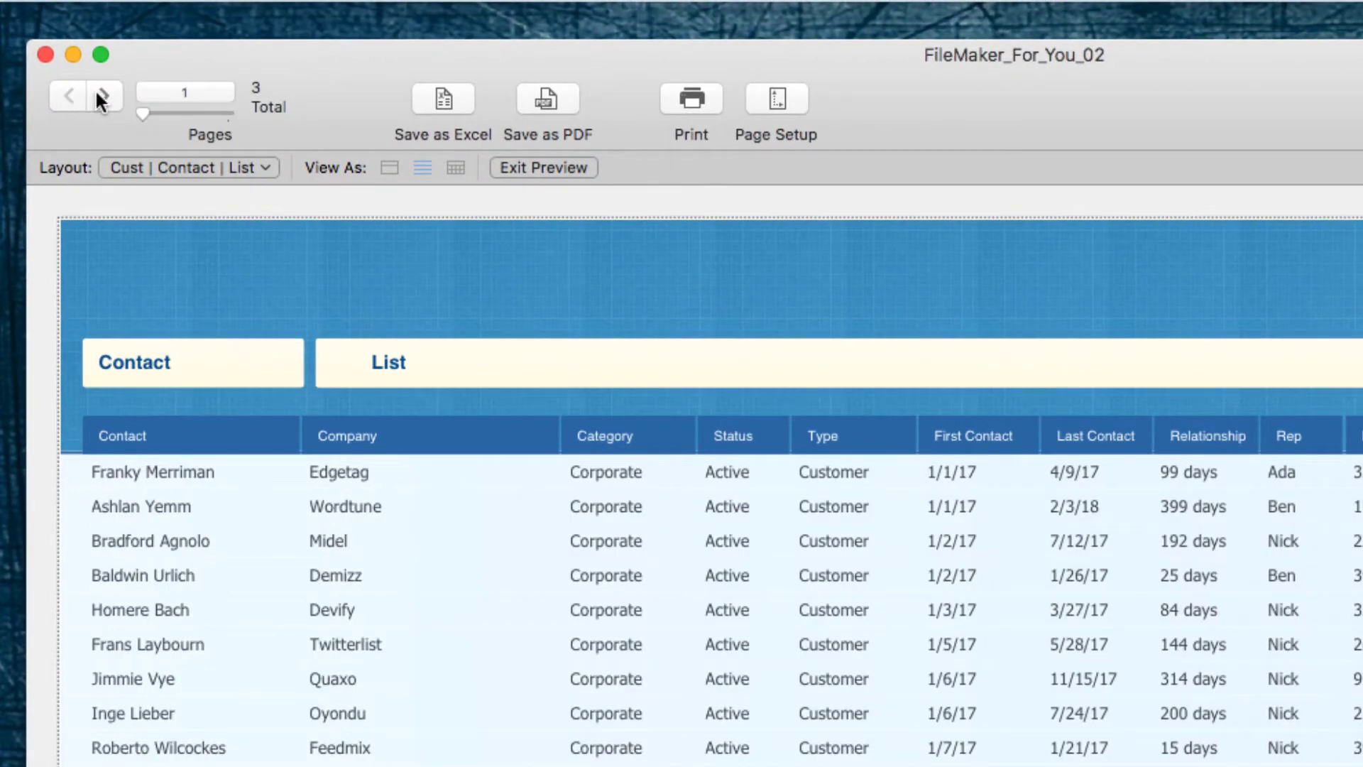
pyautogui.click(97, 93)
pyautogui.click(102, 97)
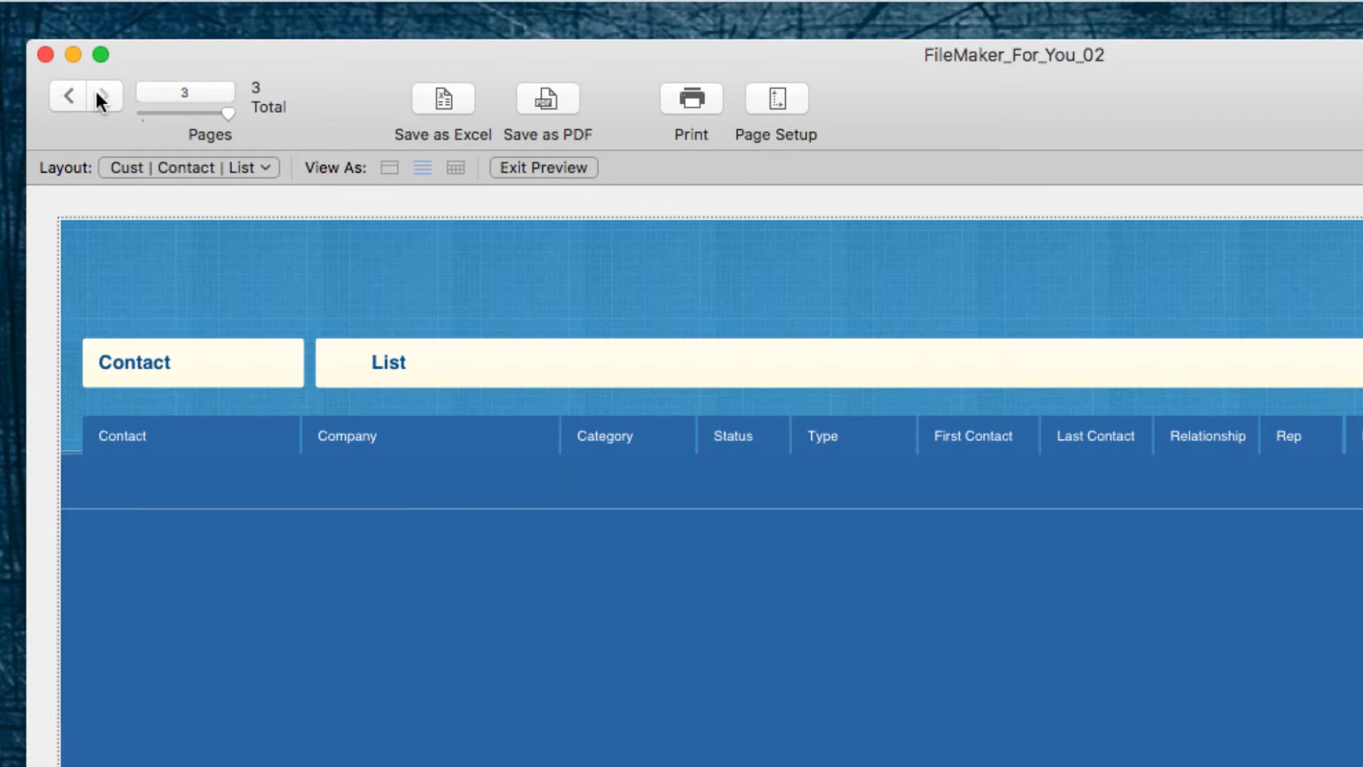
# Show page 2 of the contact list preview and leave Preview for Browse mode
pyautogui.click(178, 96)
pyautogui.write('2')
pyautogui.press('Return')
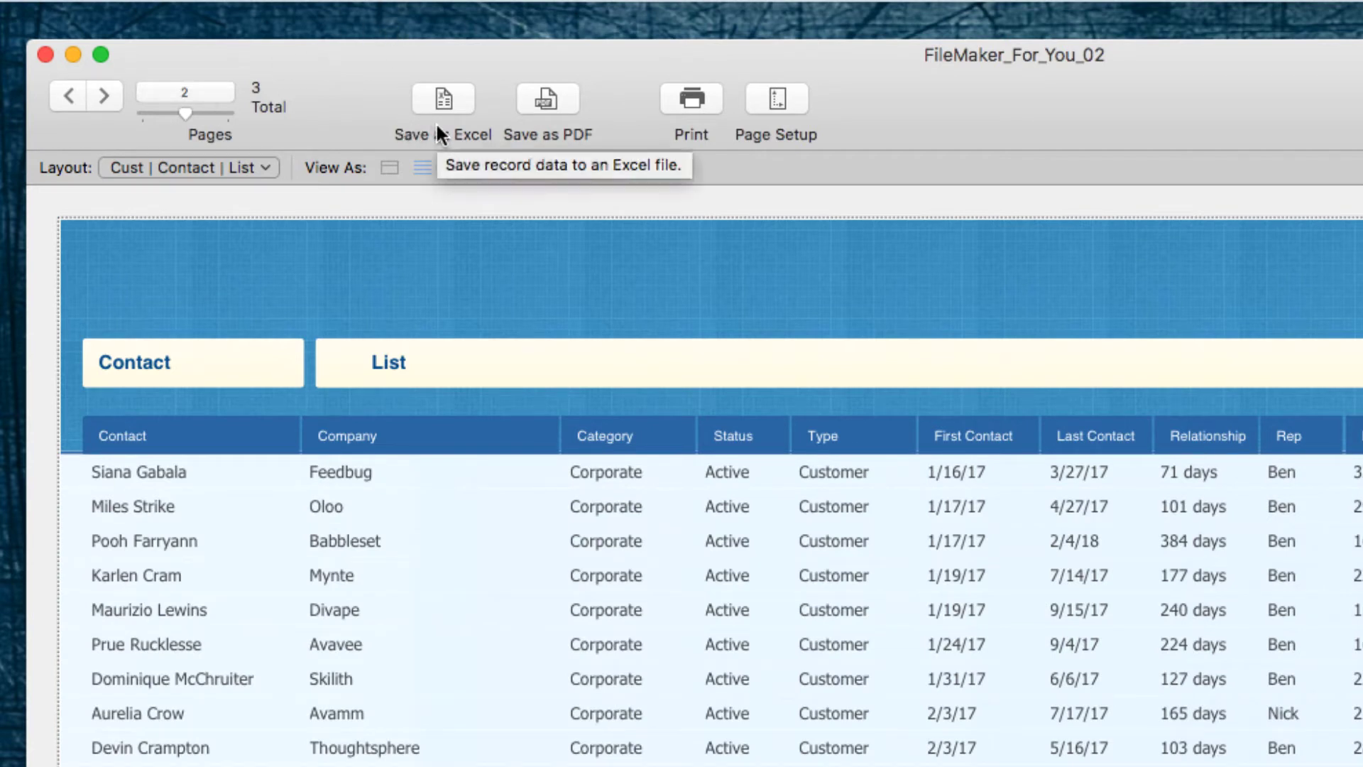
pyautogui.click(562, 164)
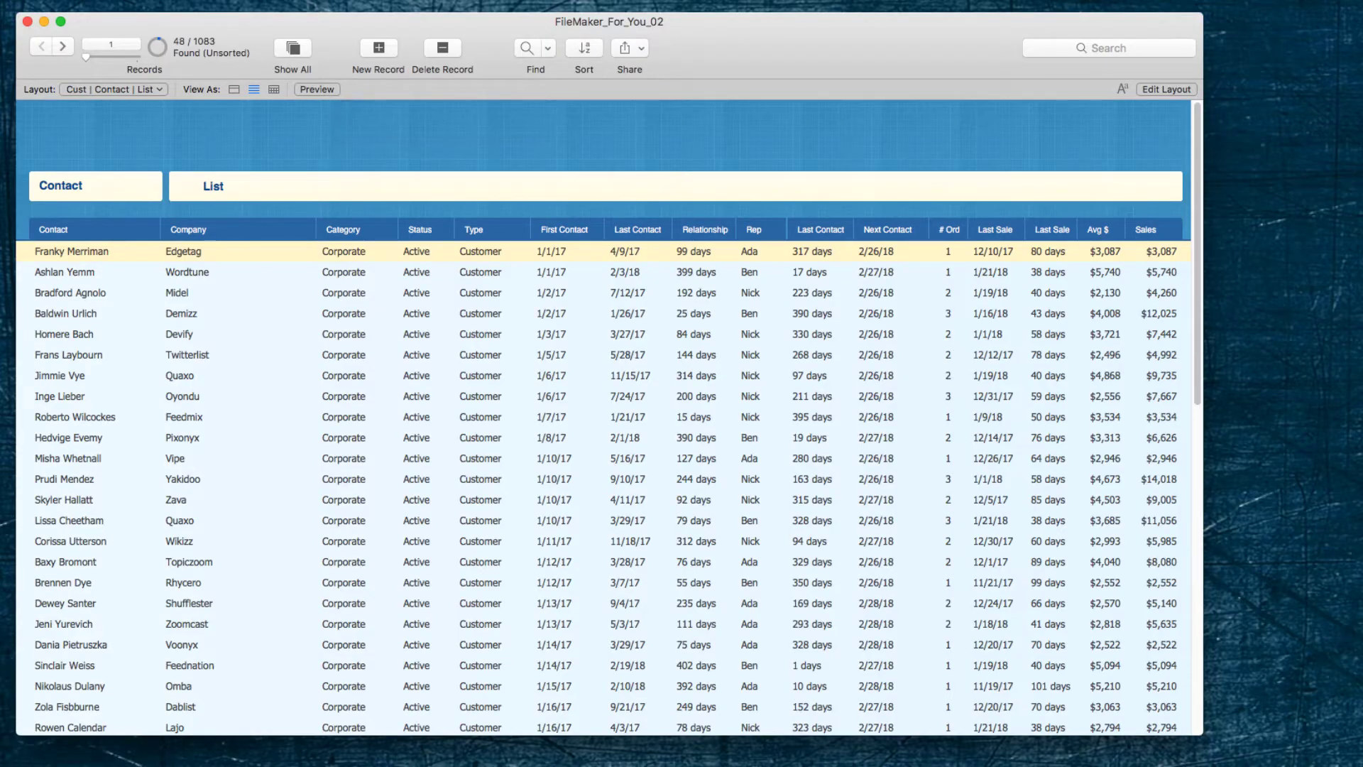
# Display the contact list layout in Form View and step forward through the records to record 6
pyautogui.click(271, 0)
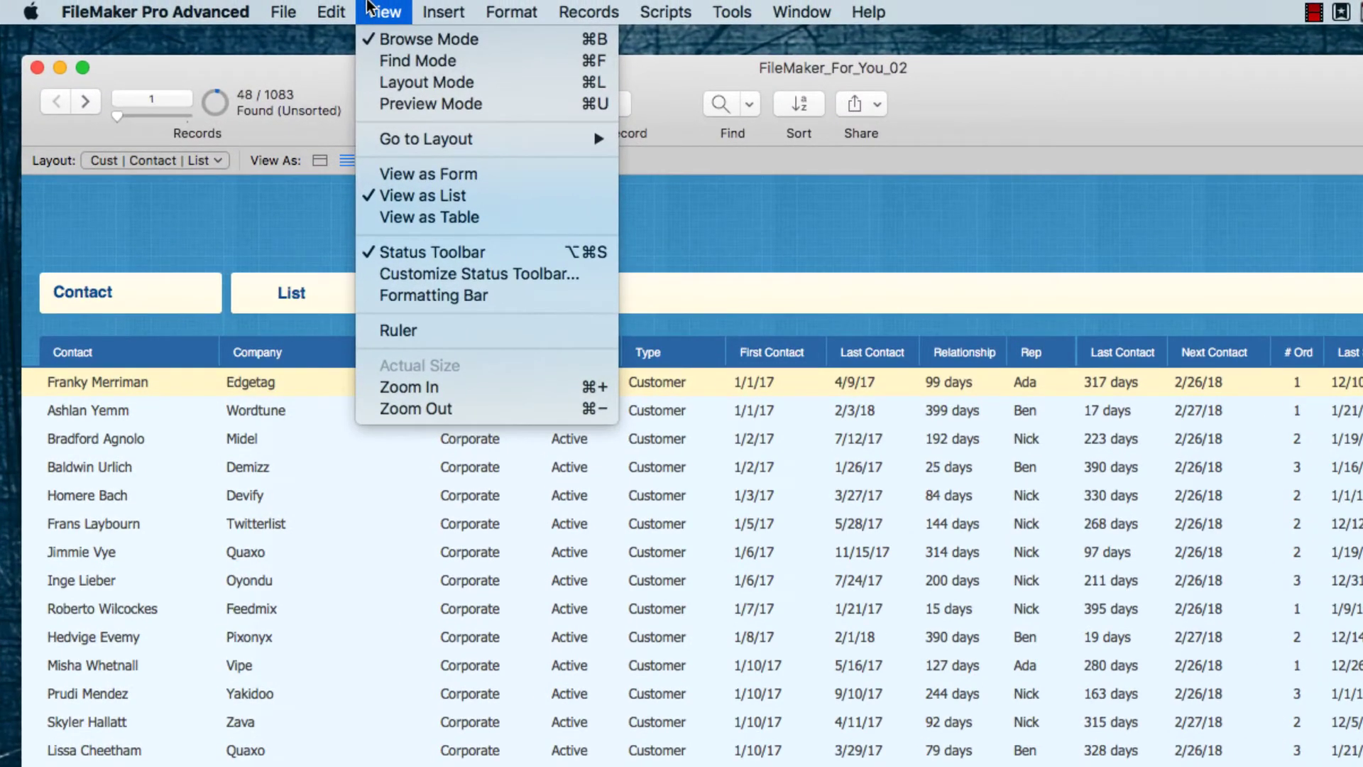
pyautogui.moveTo(422, 136)
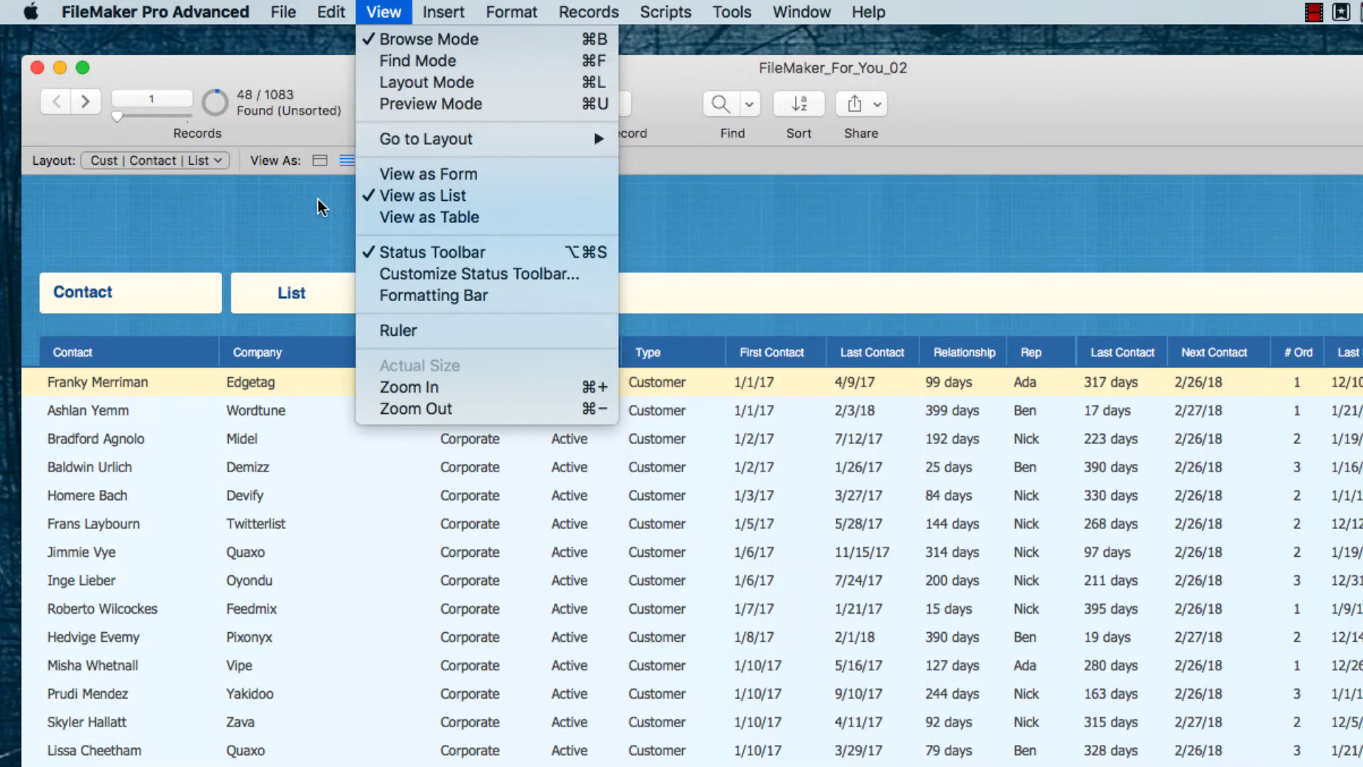
pyautogui.click(412, 174)
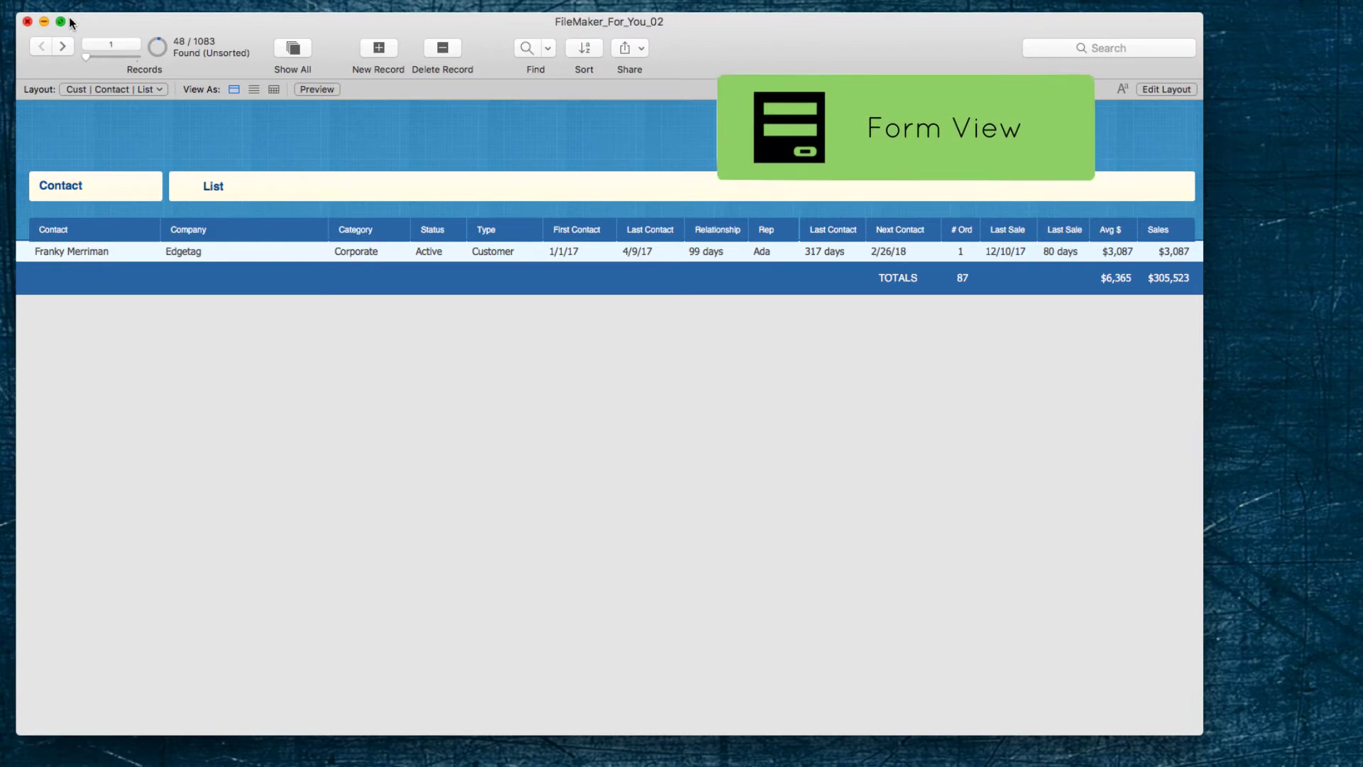
pyautogui.click(63, 47)
pyautogui.click(62, 47)
pyautogui.click(62, 47)
pyautogui.click(62, 47)
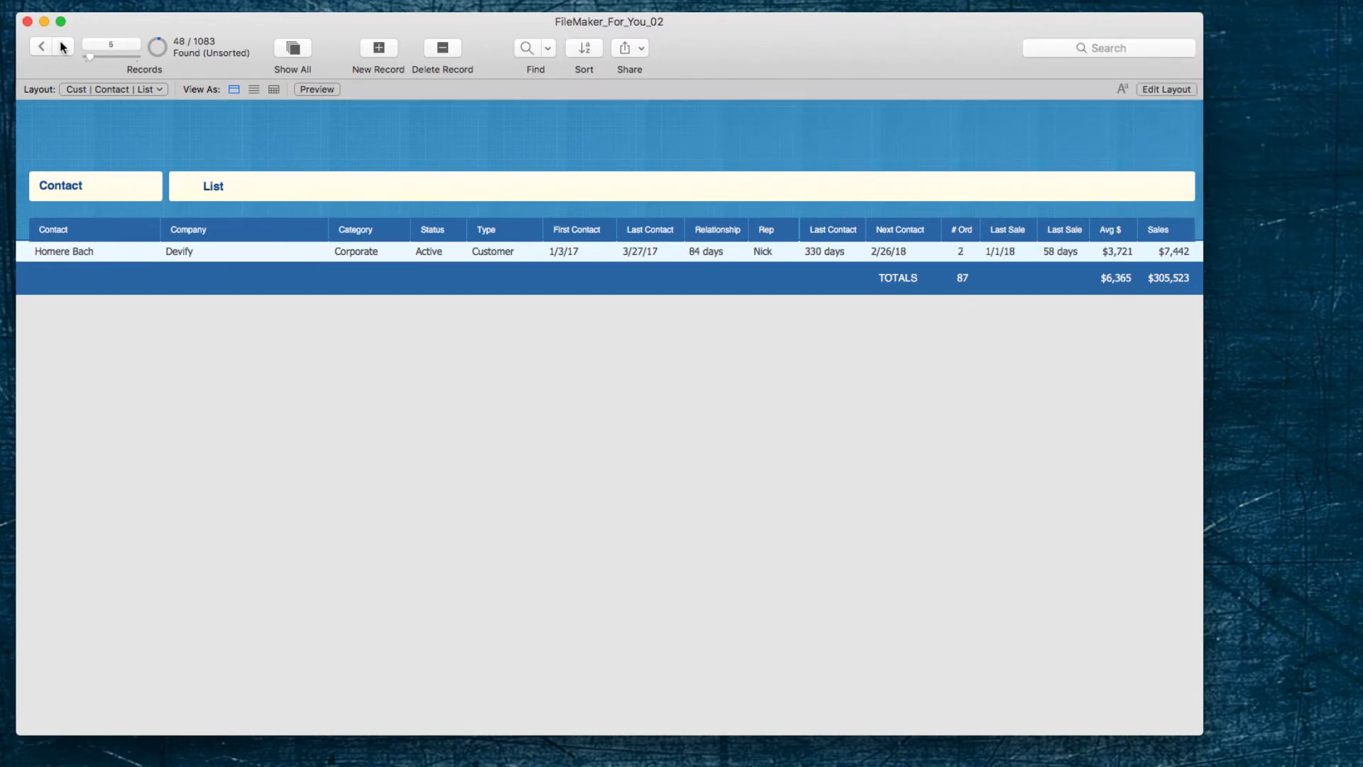
pyautogui.click(62, 47)
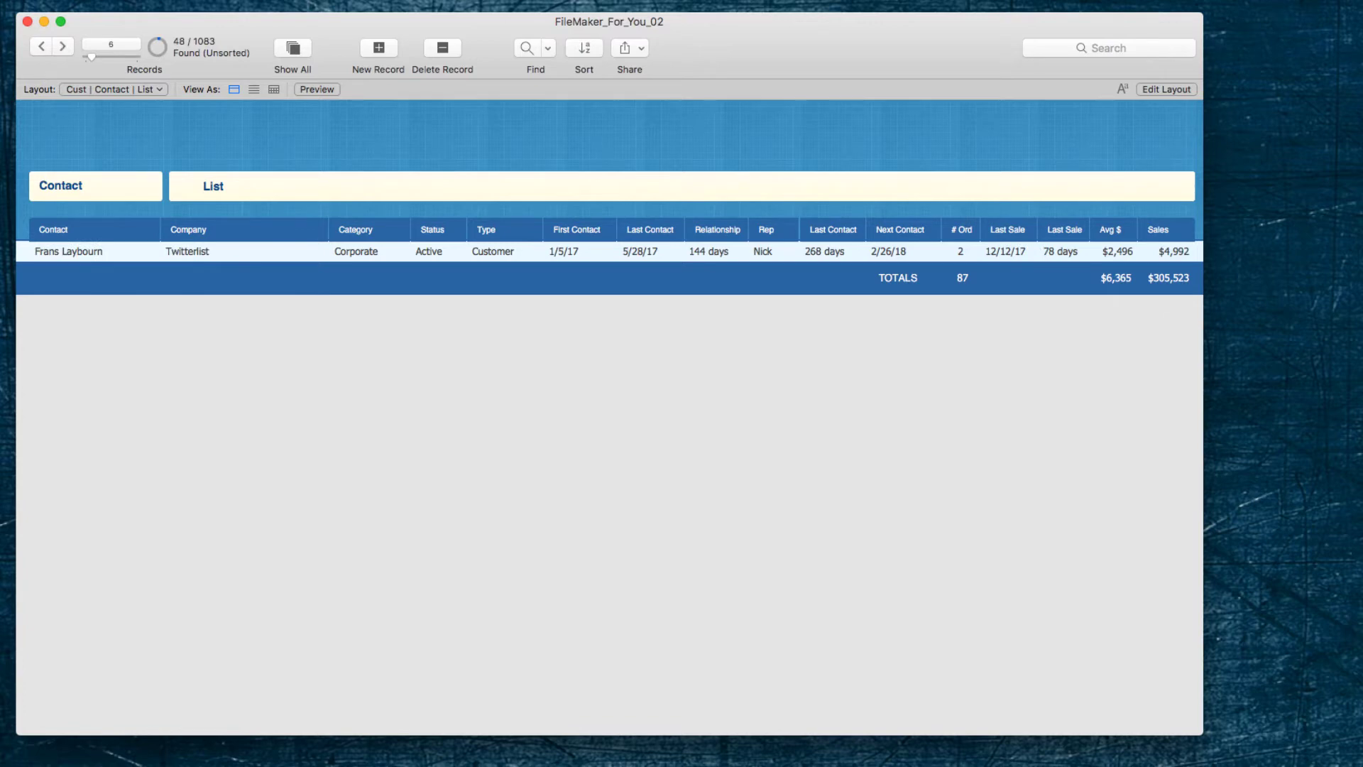
# Return the contact list to List View and open the detail layout for the fourth contact, from Demizz
pyautogui.click(281, 0)
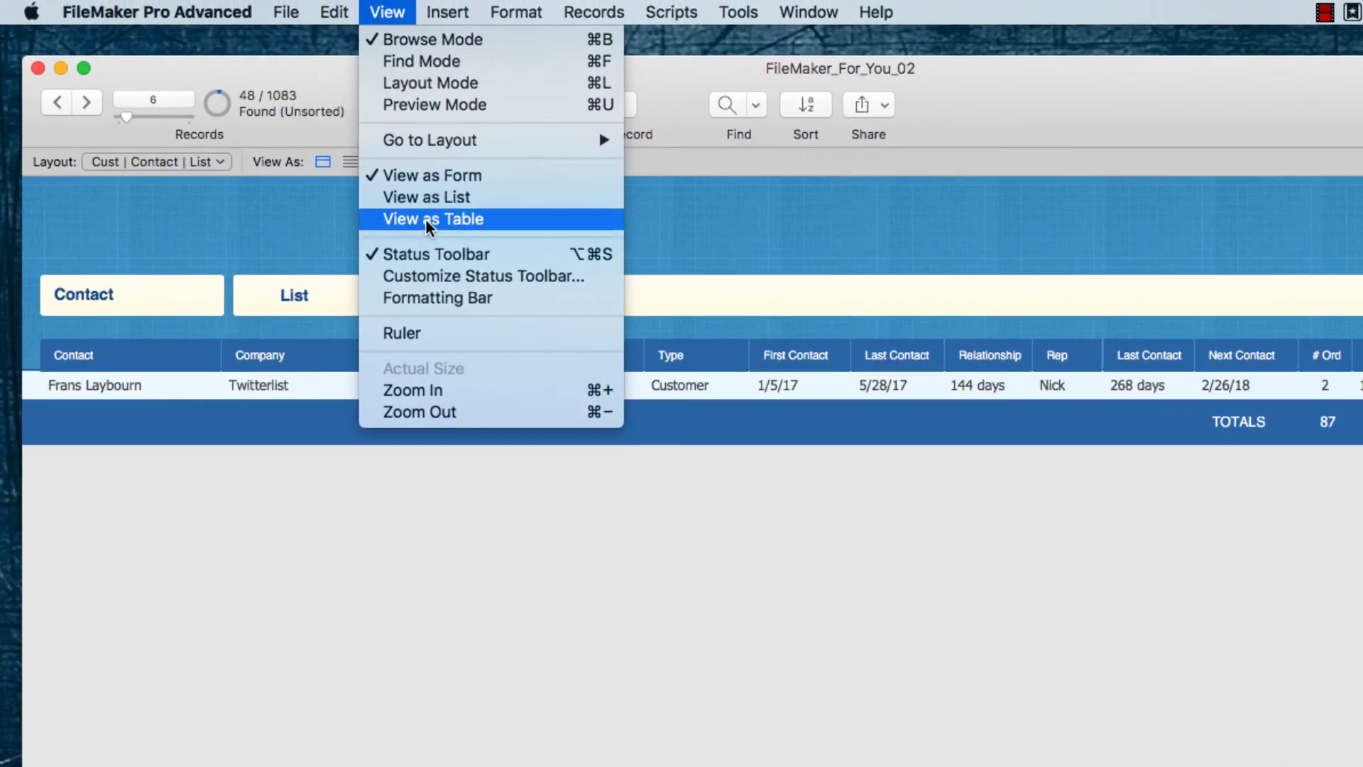
pyautogui.click(426, 198)
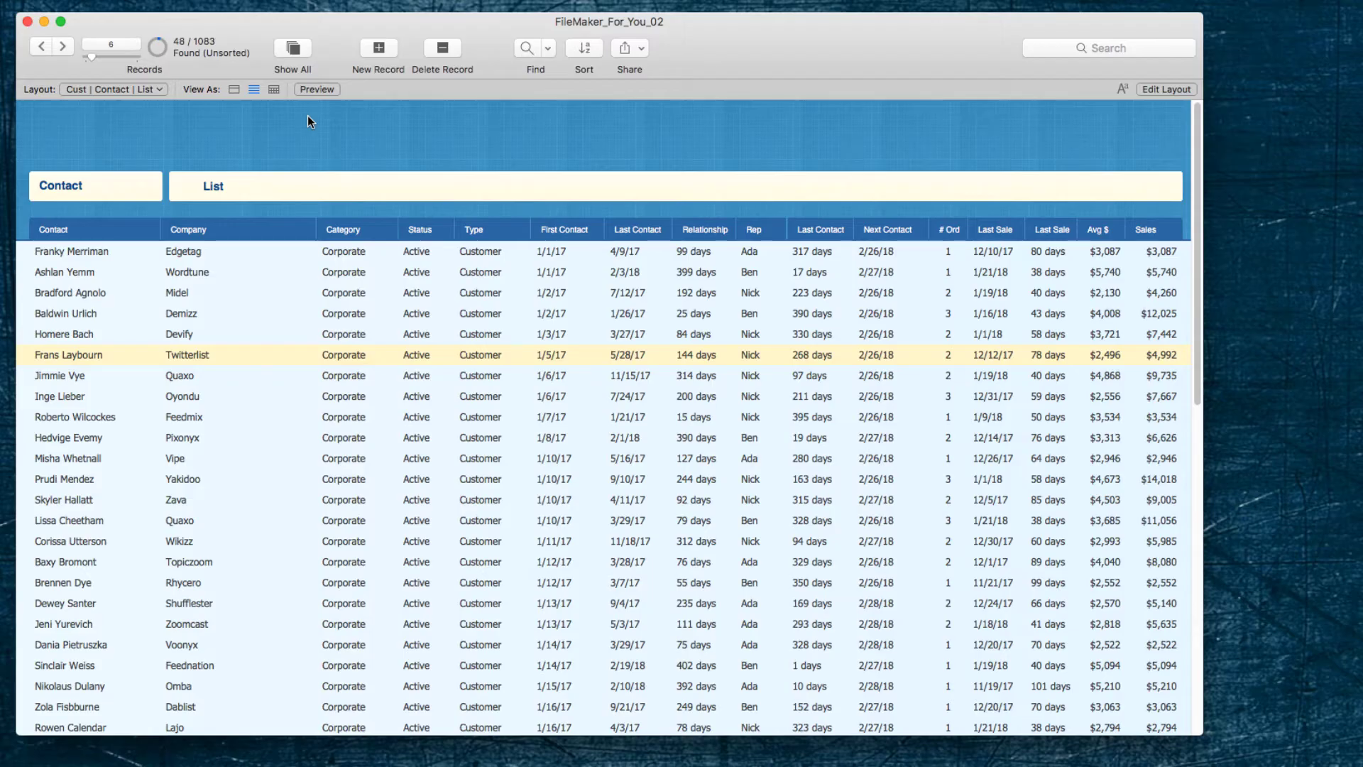
pyautogui.click(179, 321)
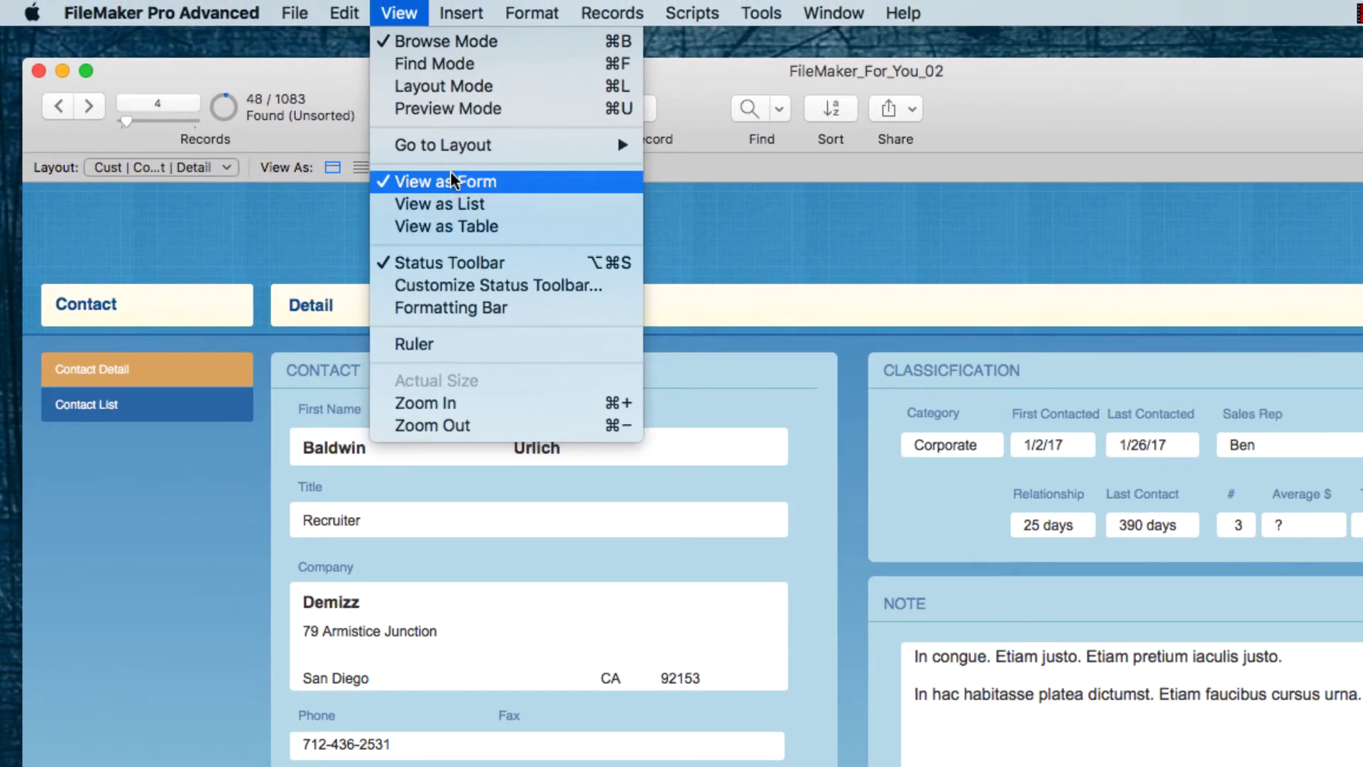
# Display the contact detail layout in List View and look through the consecutive contact records
pyautogui.click(451, 203)
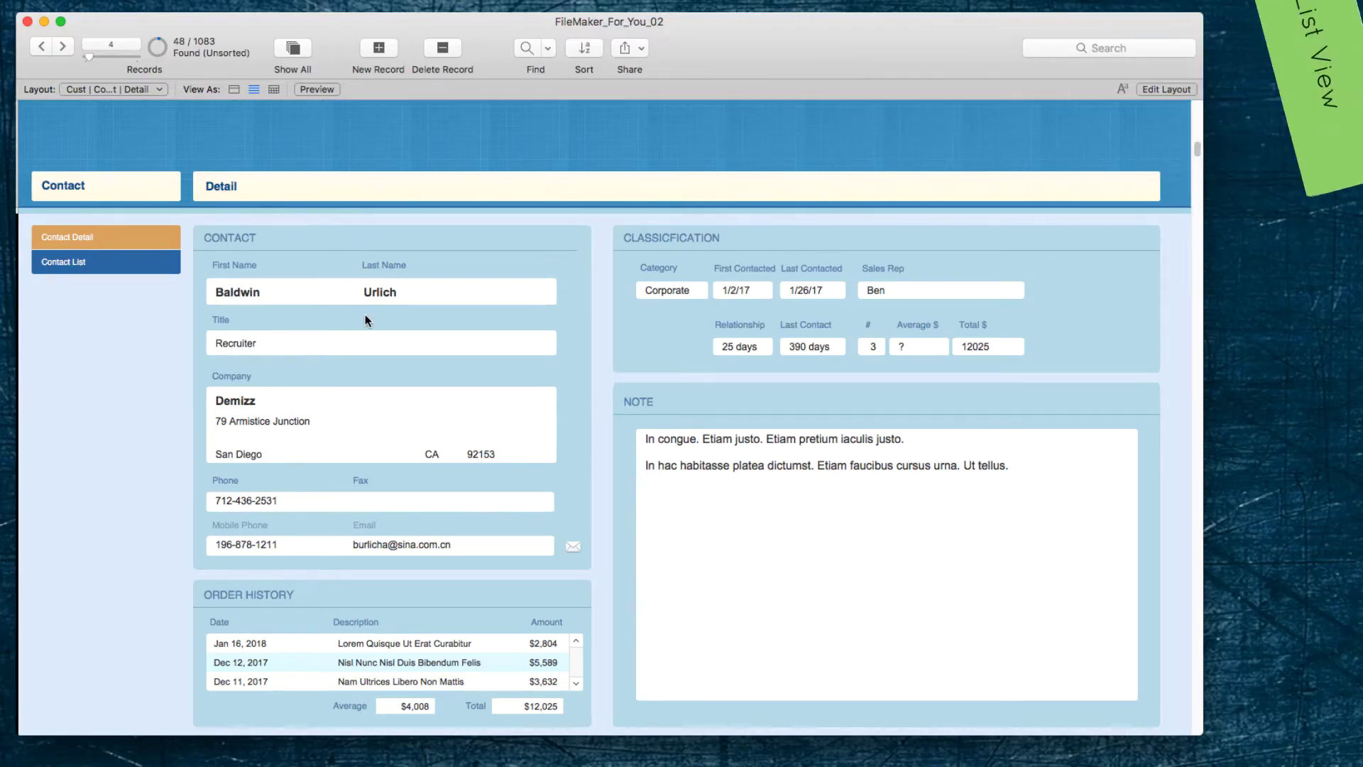
pyautogui.scroll(-5, 114, 365)
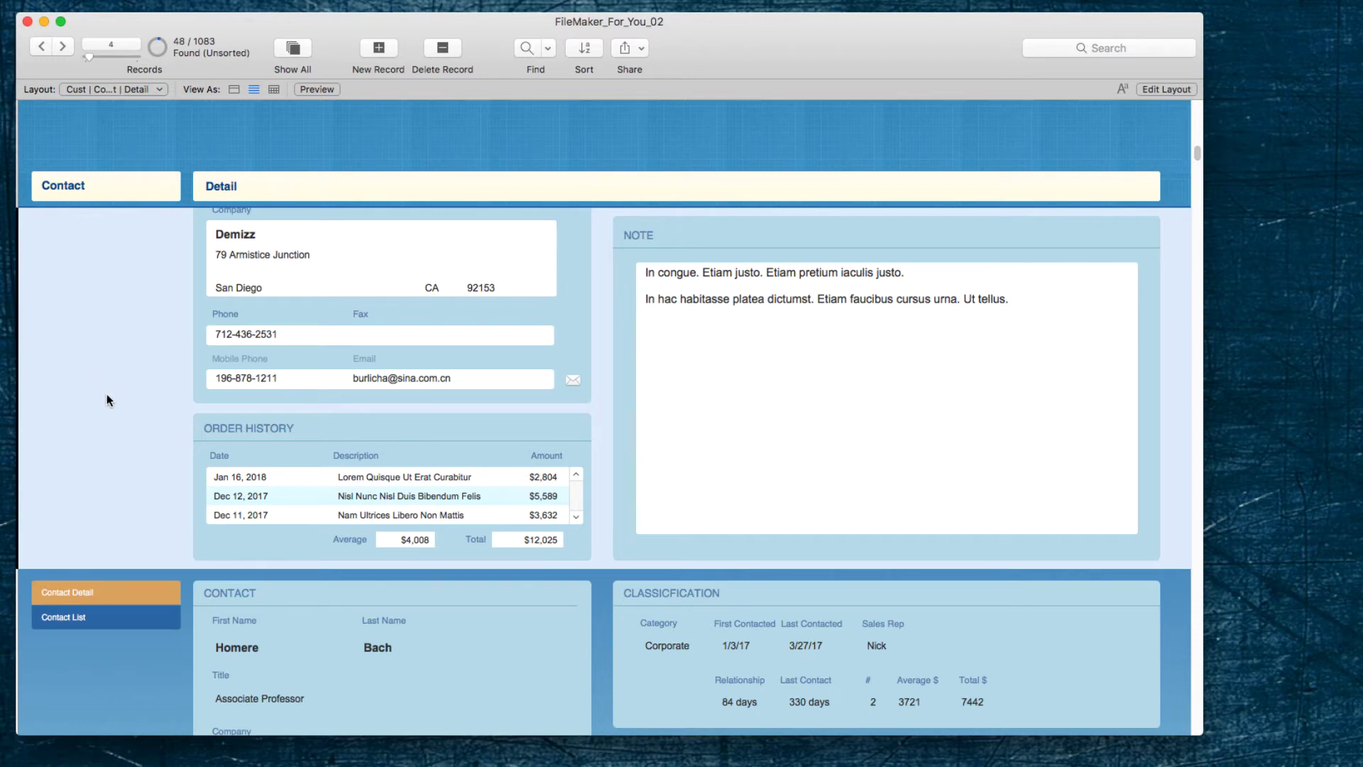
pyautogui.scroll(-8, 138, 429)
pyautogui.scroll(-15, 136, 427)
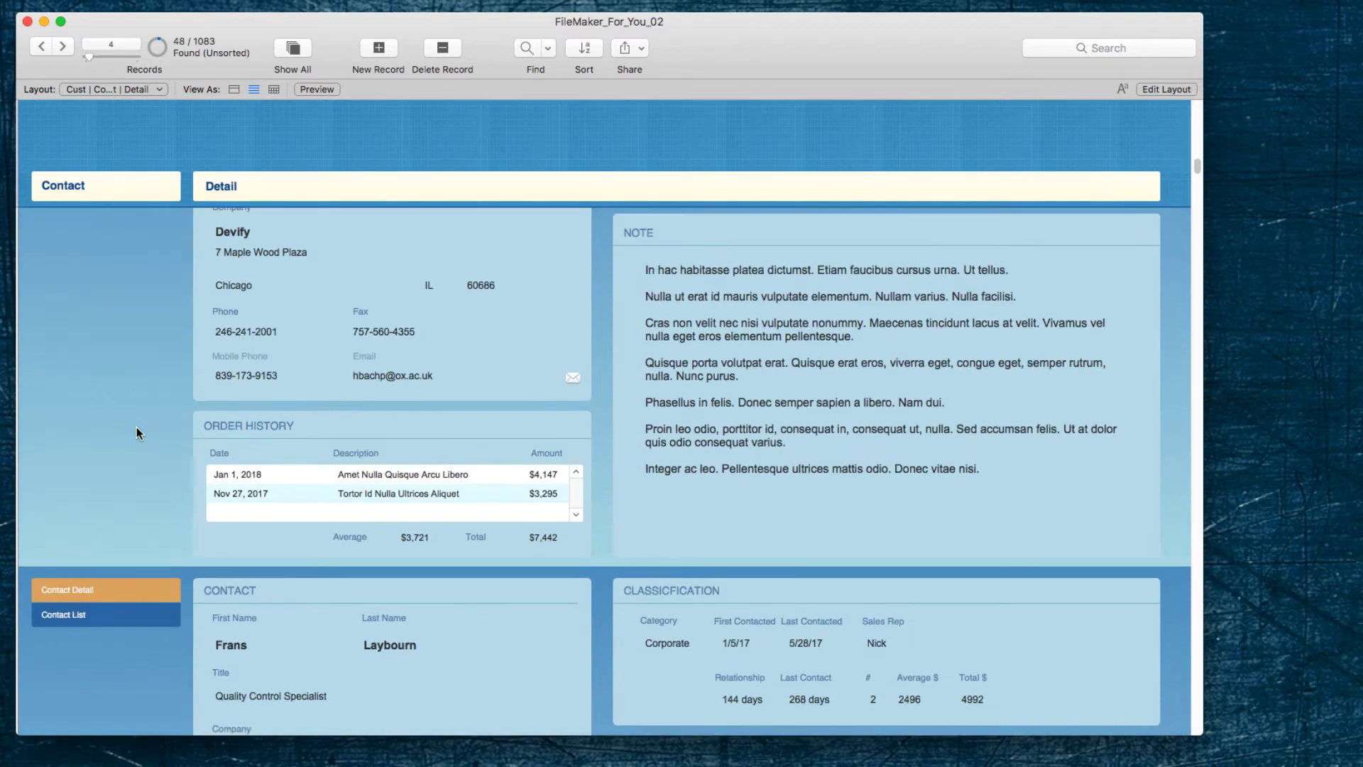
pyautogui.scroll(-10, 137, 432)
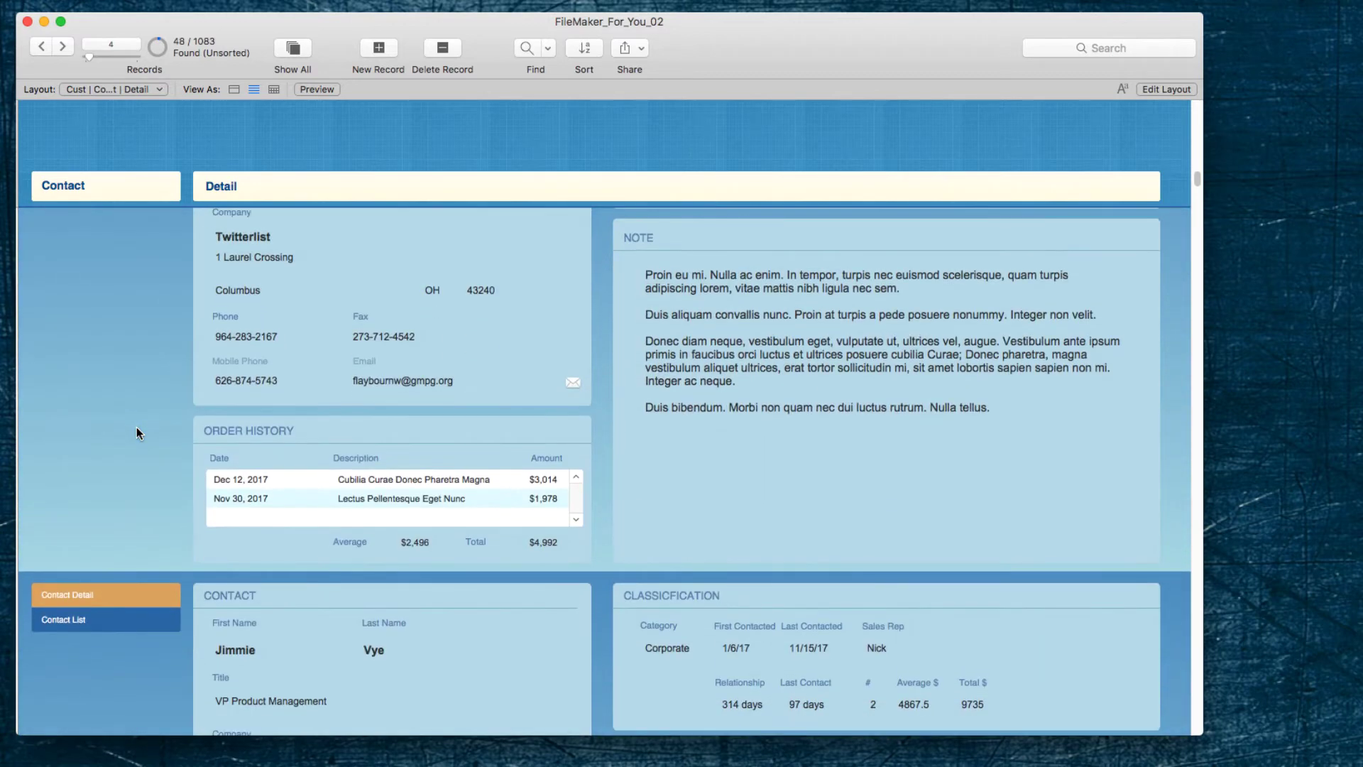
pyautogui.scroll(-12, 137, 431)
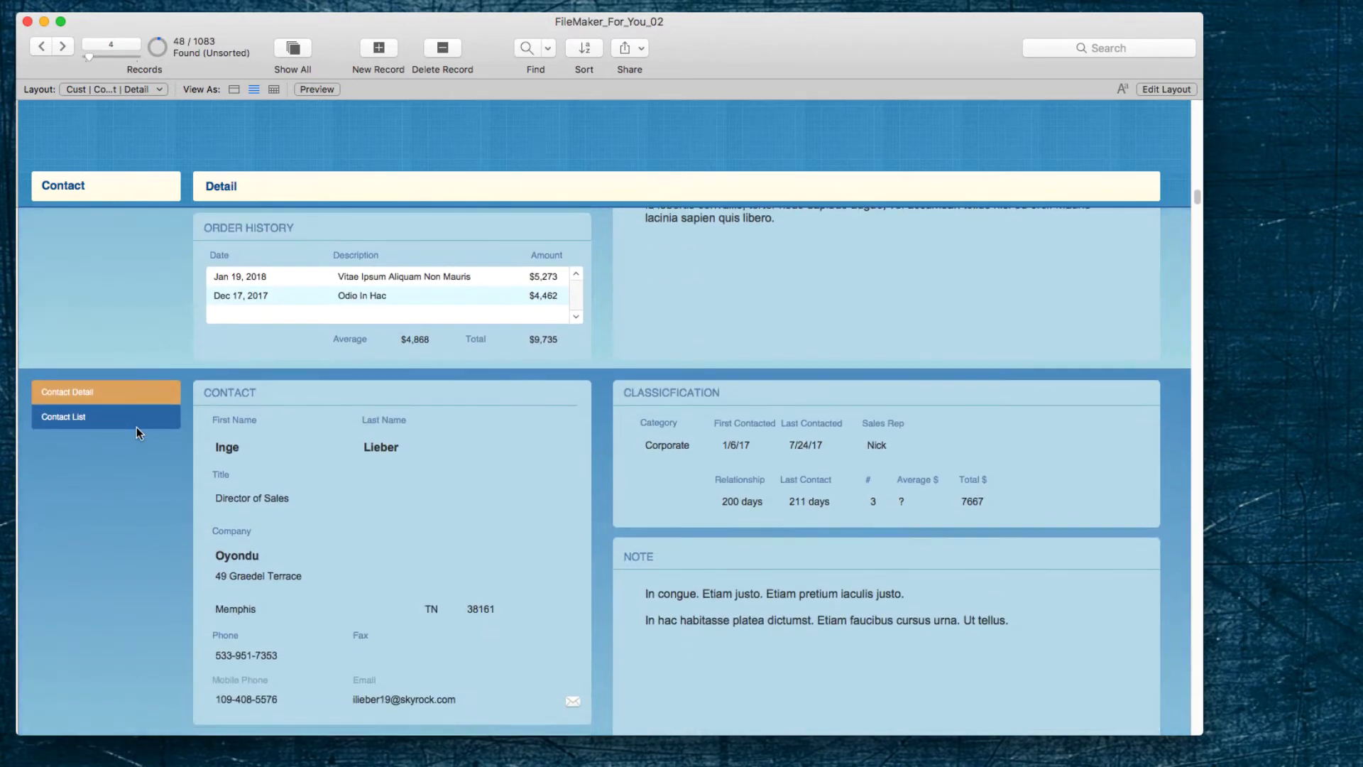
pyautogui.scroll(-6, 138, 431)
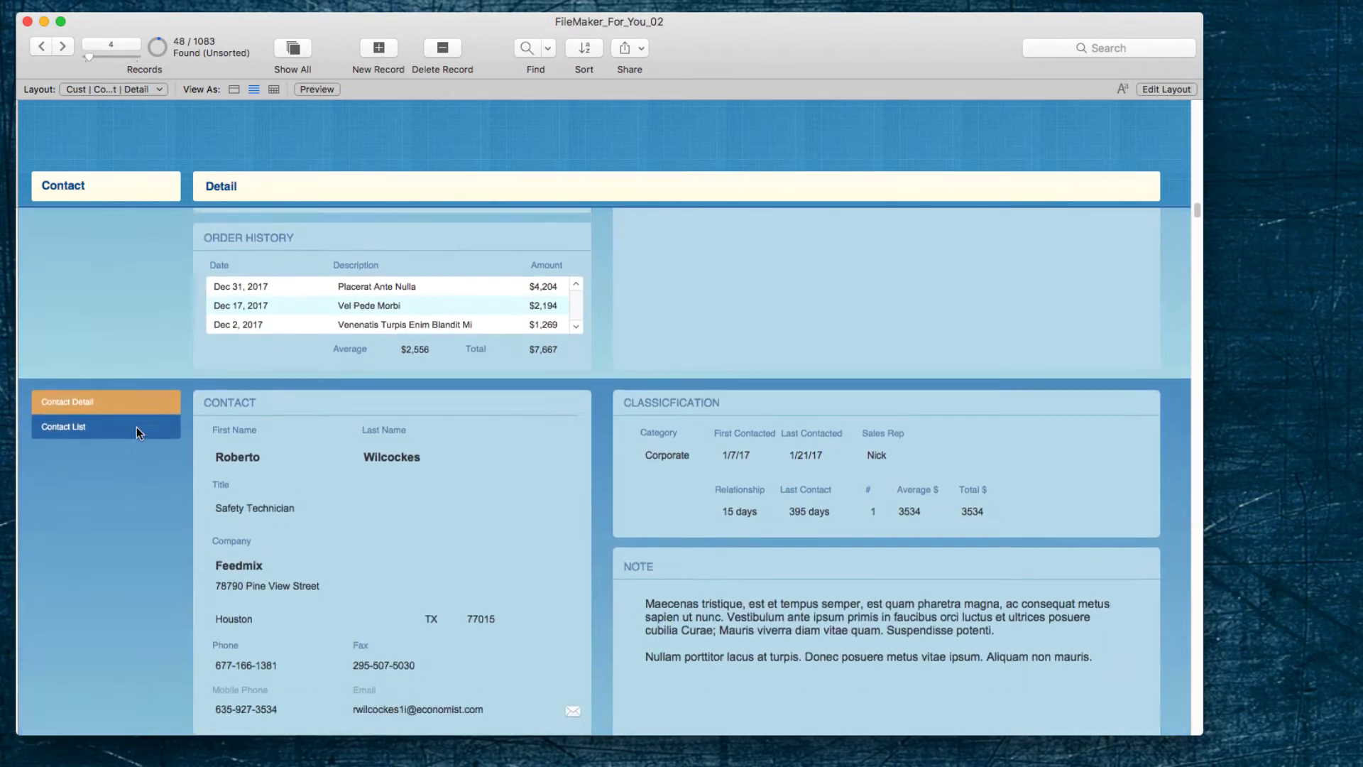
pyautogui.scroll(-5, 137, 431)
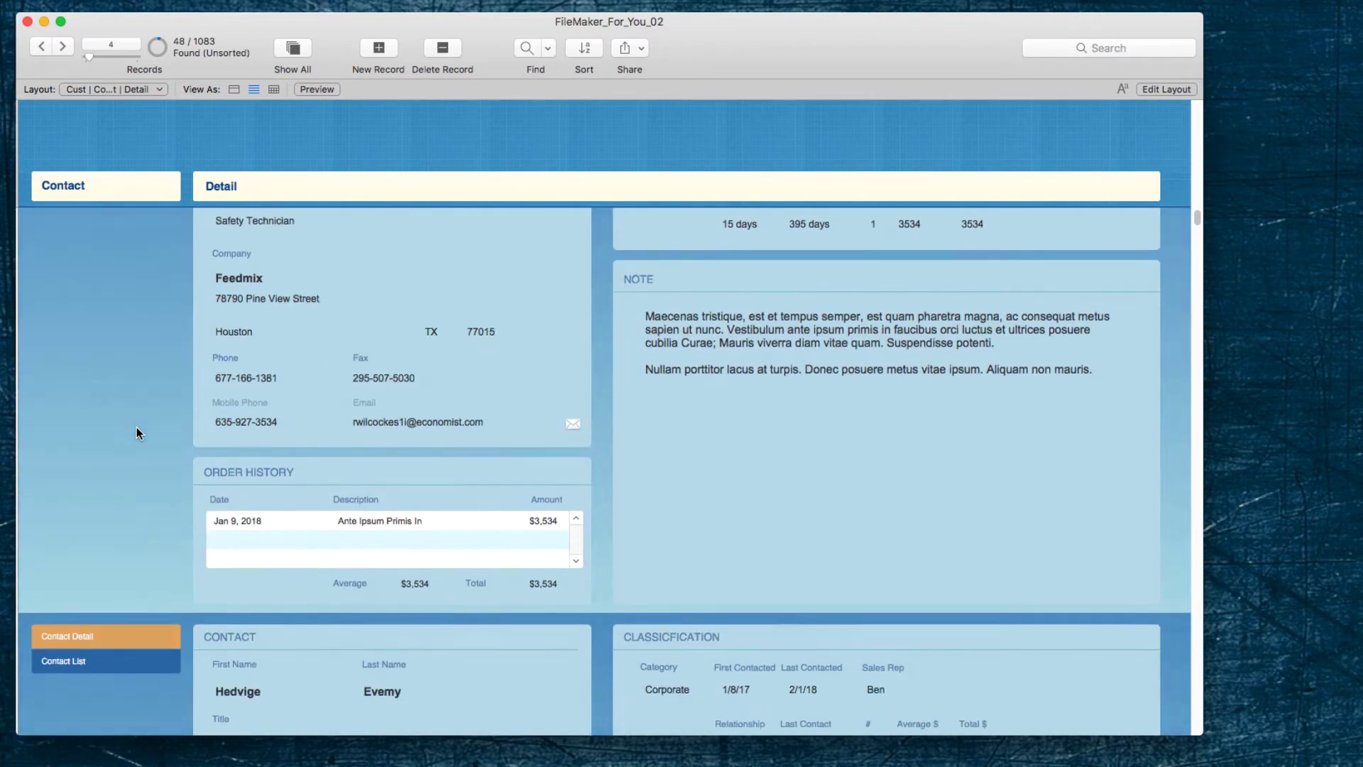
pyautogui.scroll(-13, 137, 431)
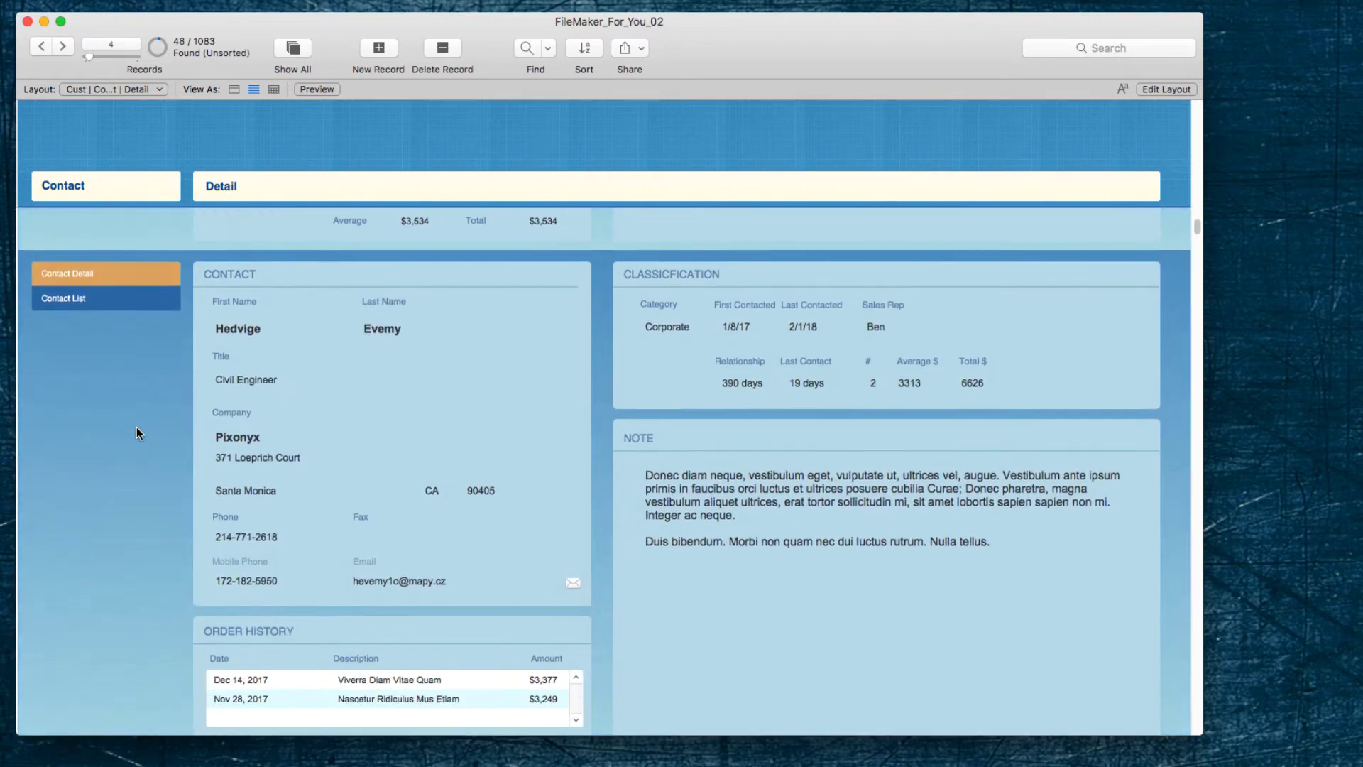
pyautogui.scroll(-8, 137, 432)
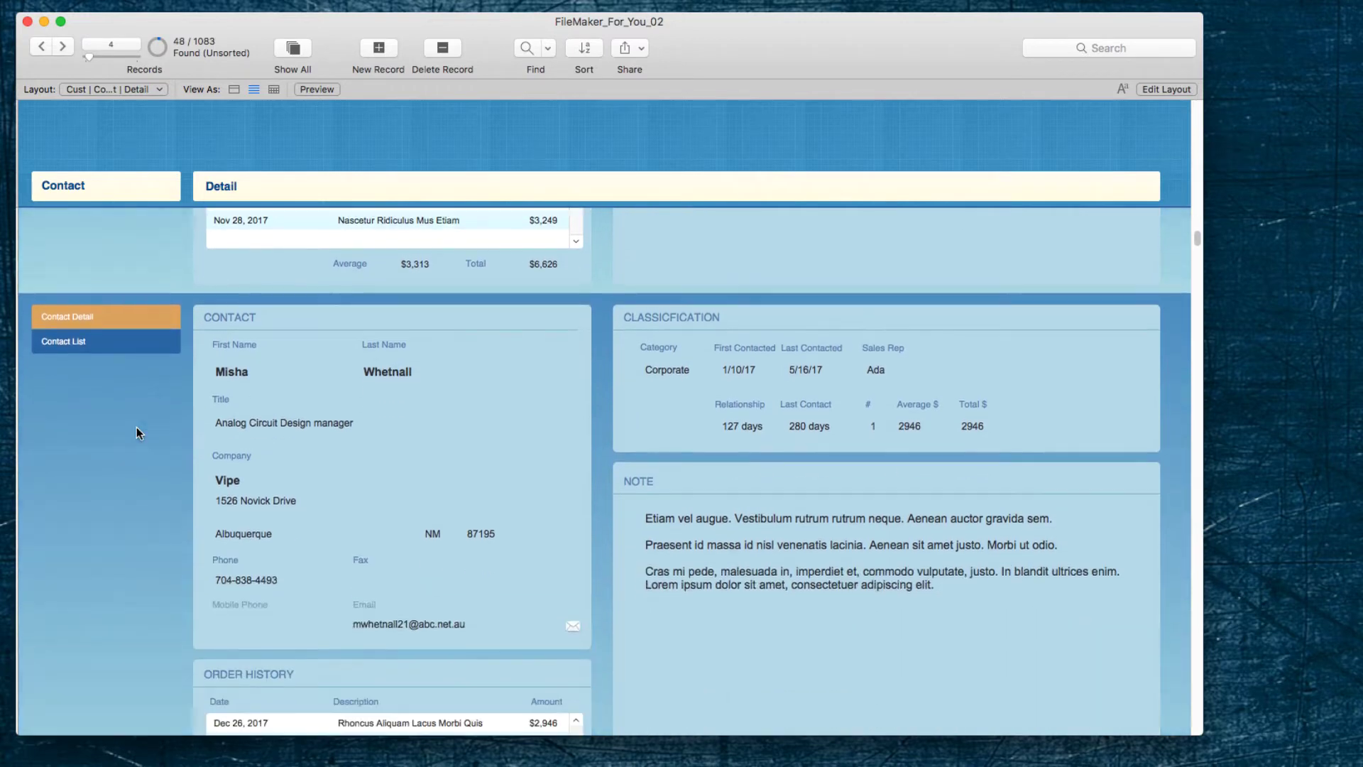
pyautogui.scroll(-14, 137, 433)
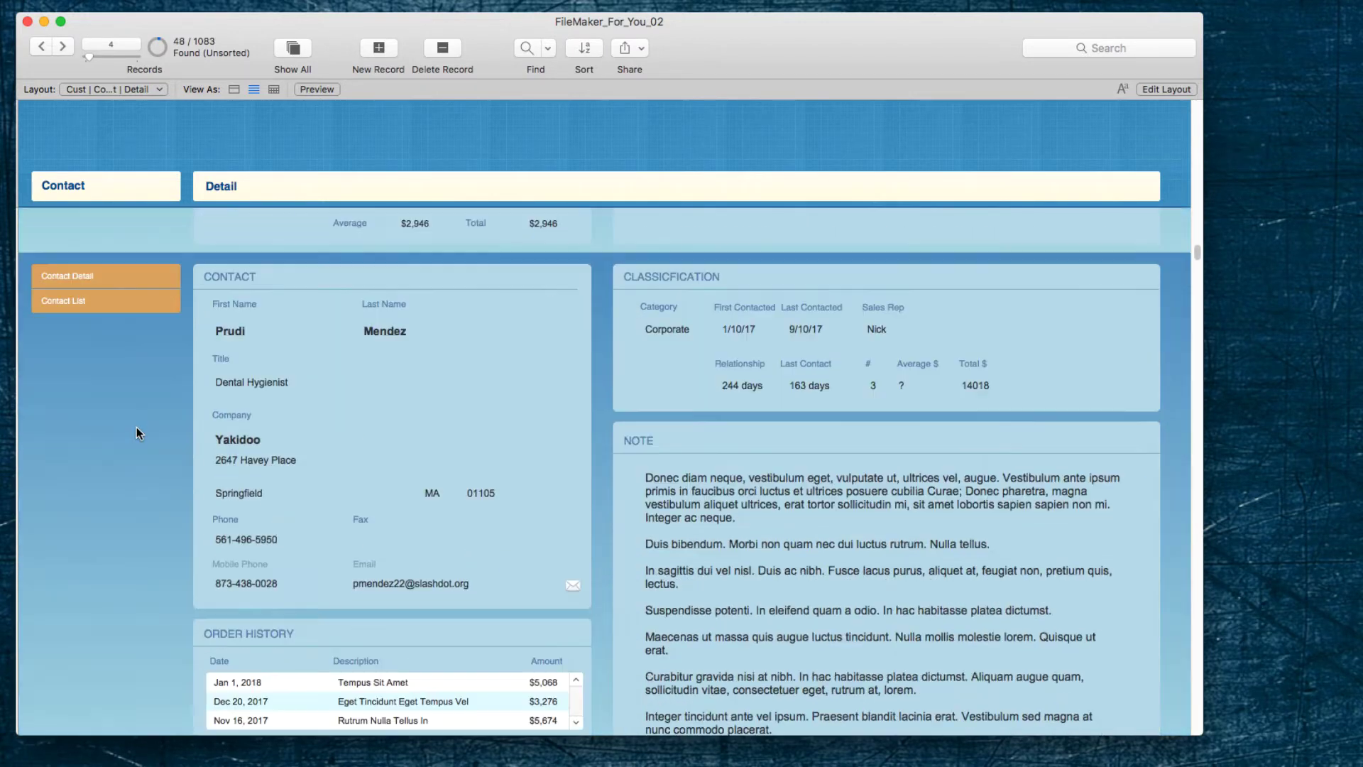
pyautogui.scroll(-1, 136, 432)
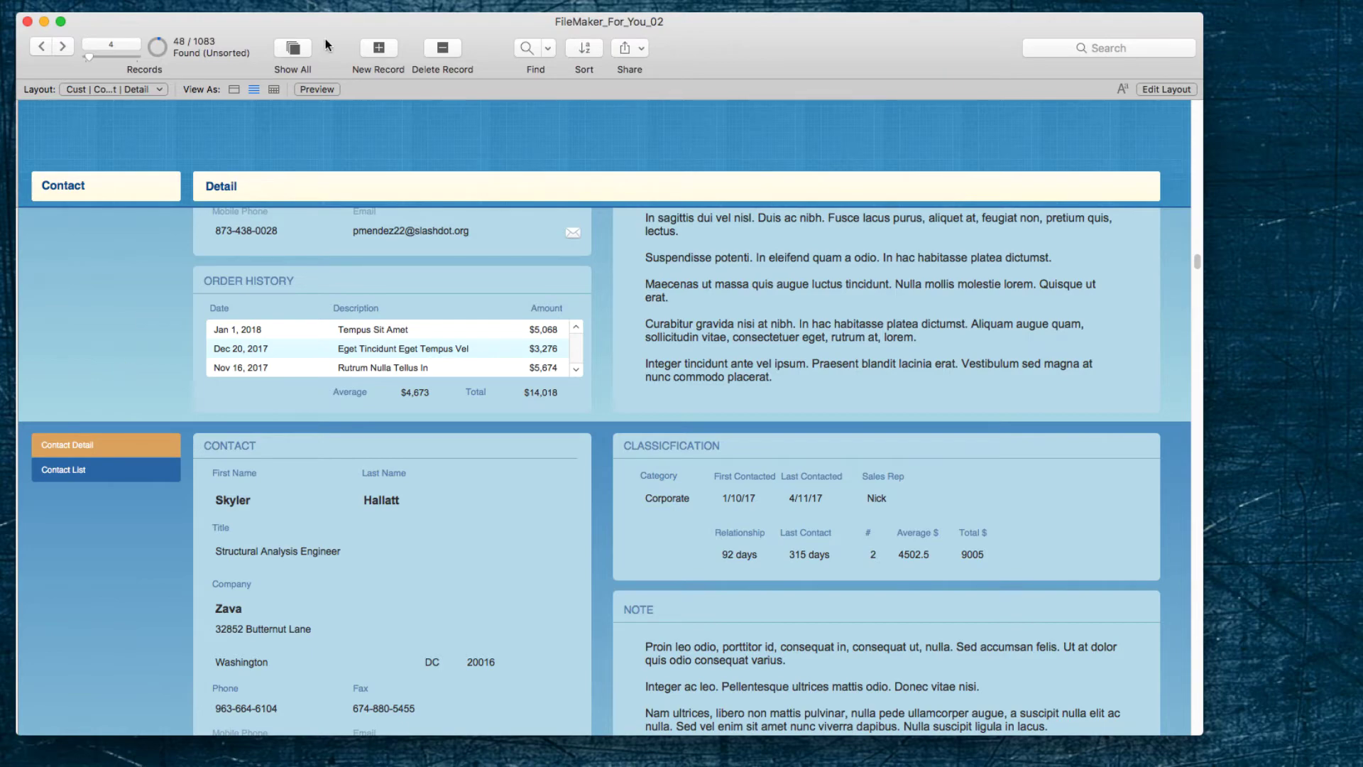
# Return the contact detail layout to Form View and go back to the contact list
pyautogui.click(280, 0)
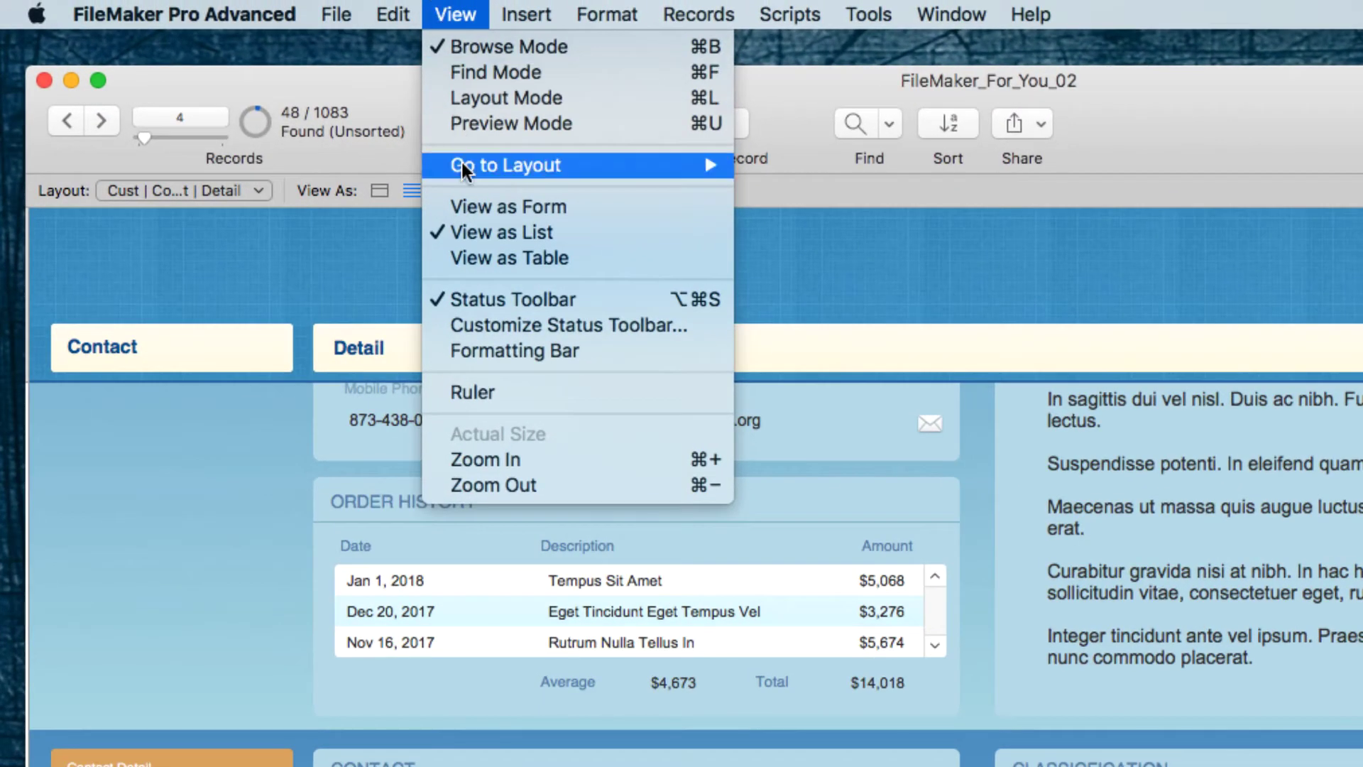
pyautogui.click(461, 208)
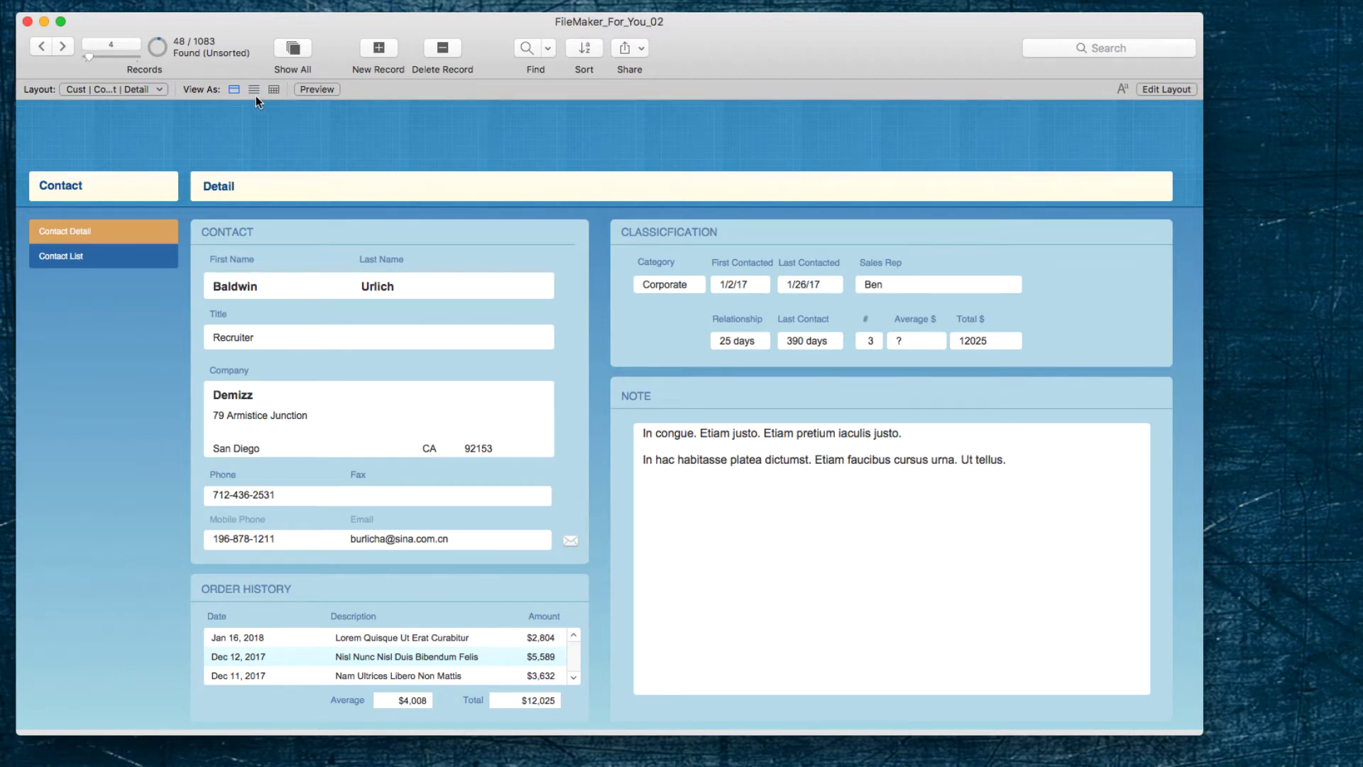
pyautogui.click(122, 256)
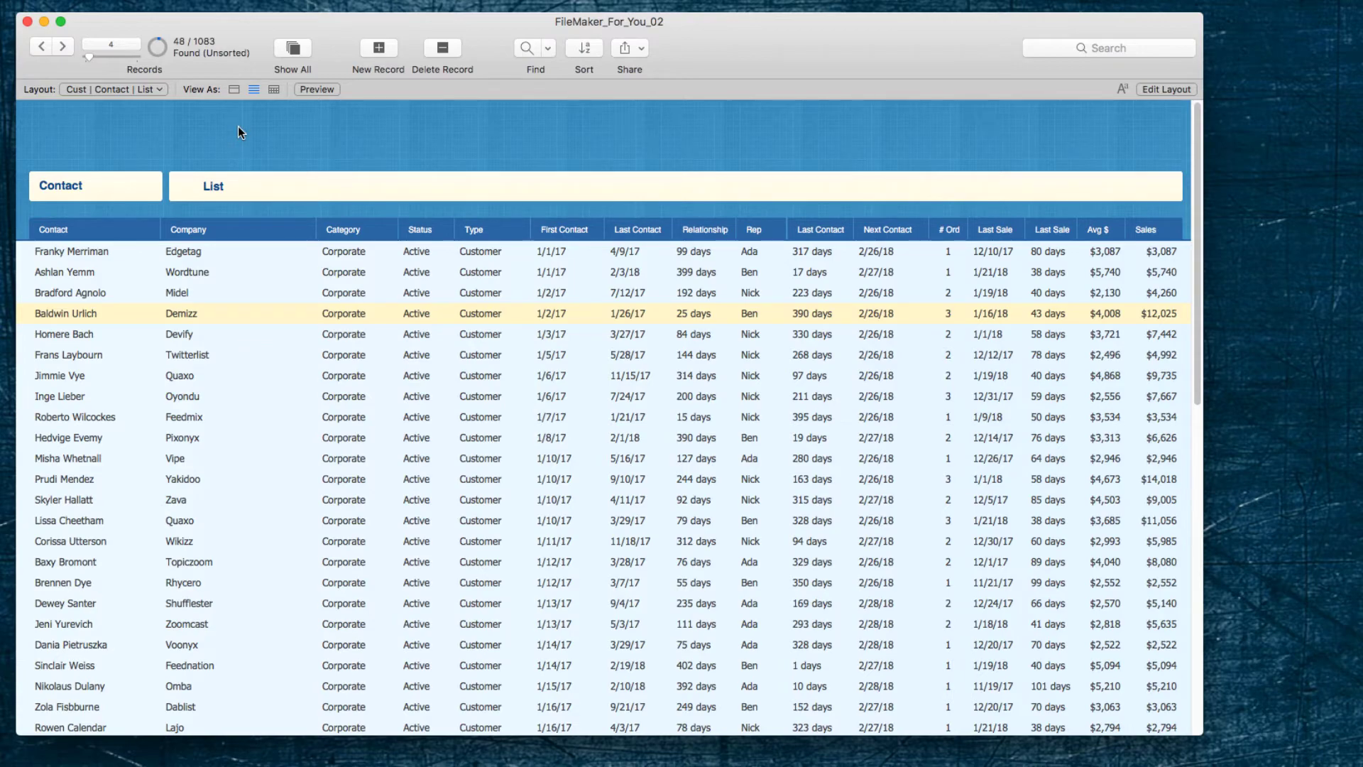
# Display the contact list in Table View and view the Full Name column's sorting and summary options without applying any
pyautogui.click(282, 3)
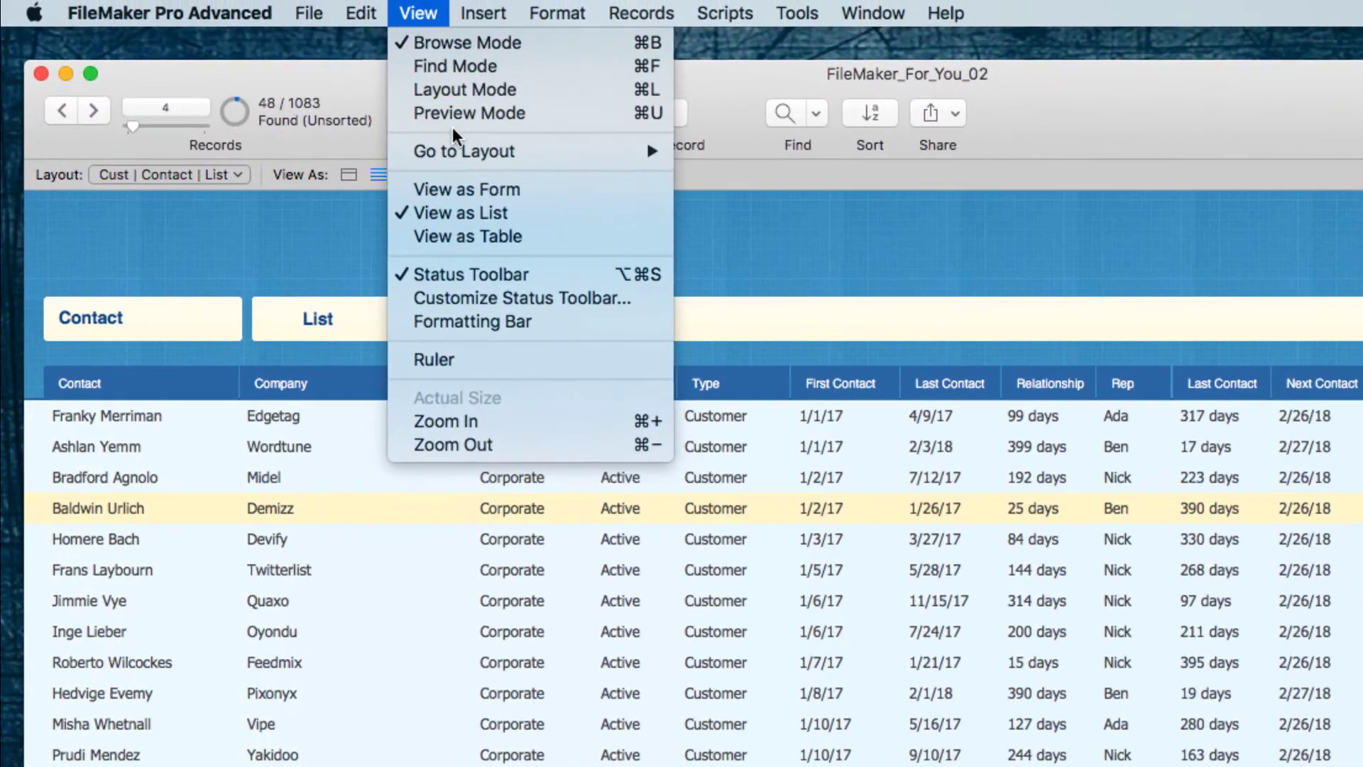
pyautogui.click(348, 164)
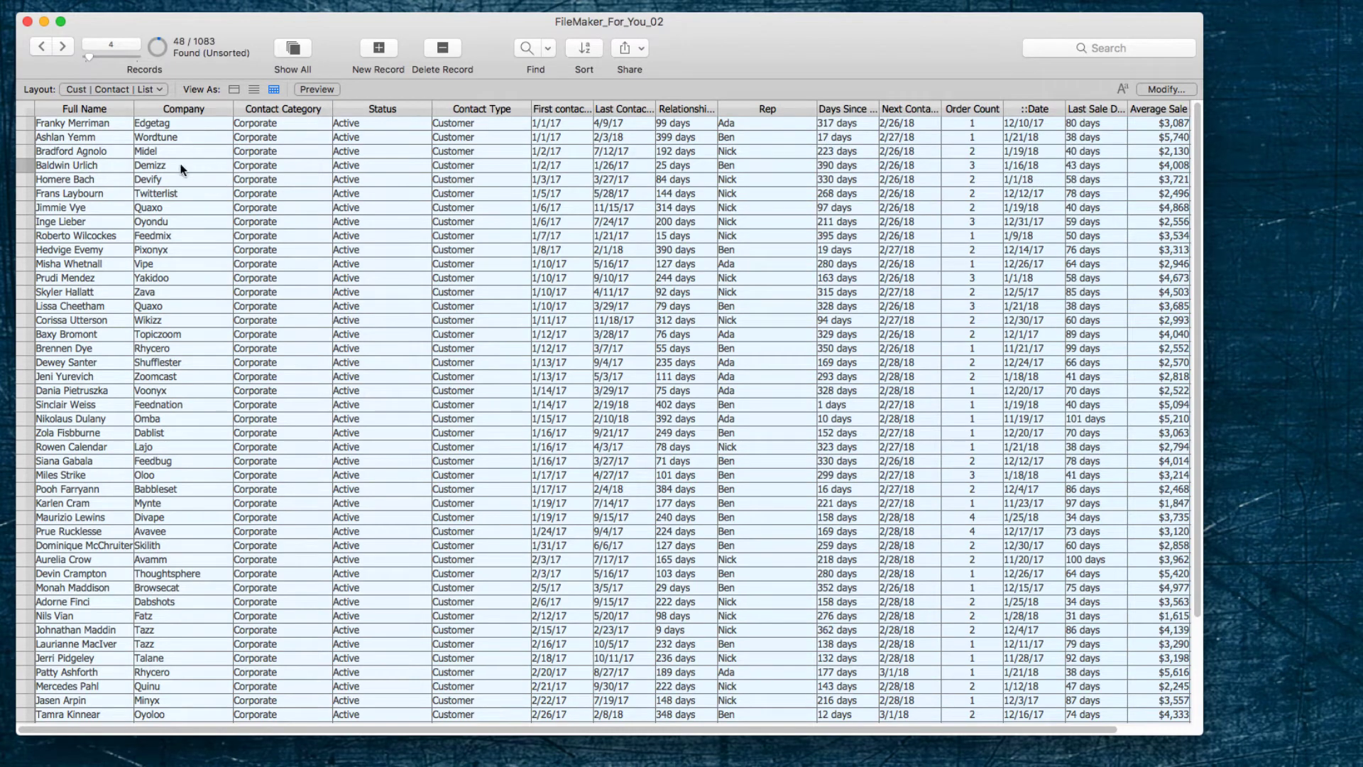
pyautogui.click(128, 110)
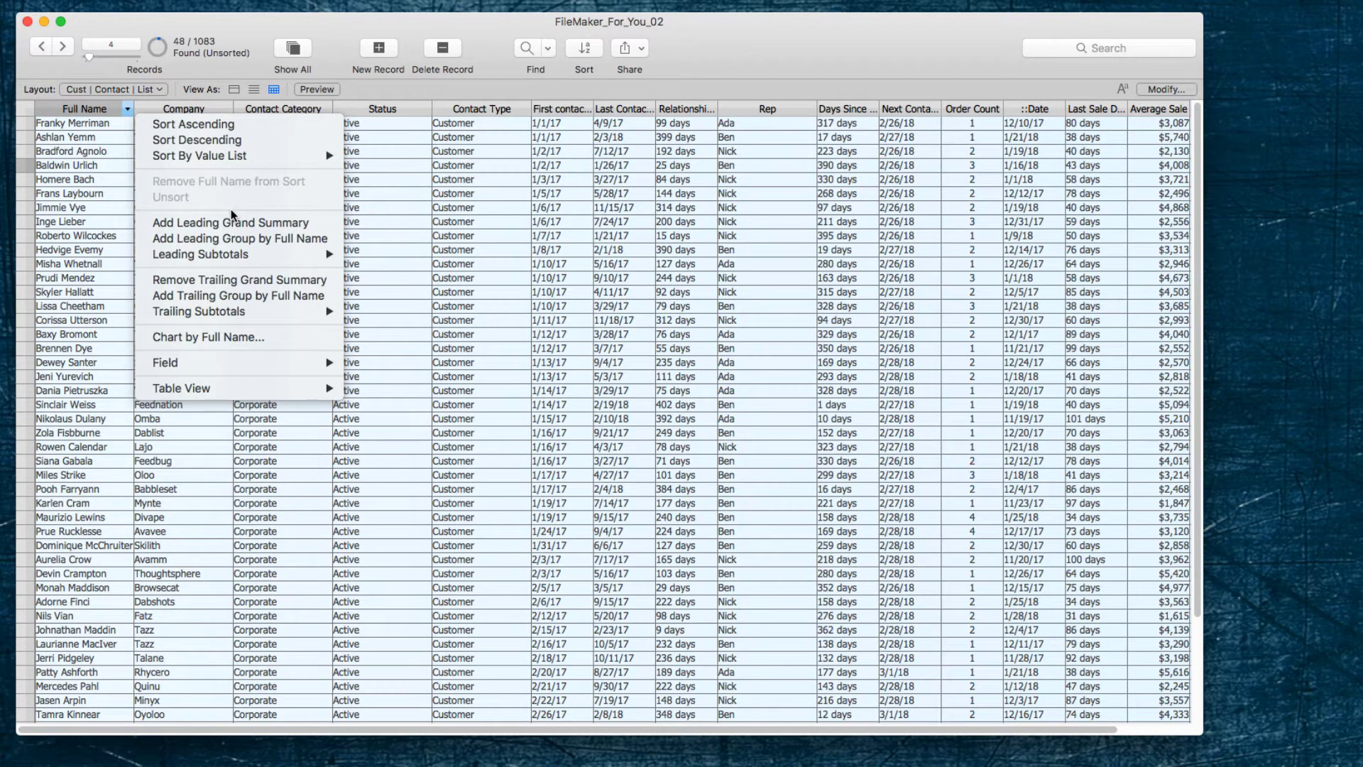
pyautogui.moveTo(234, 252)
pyautogui.click(245, 27)
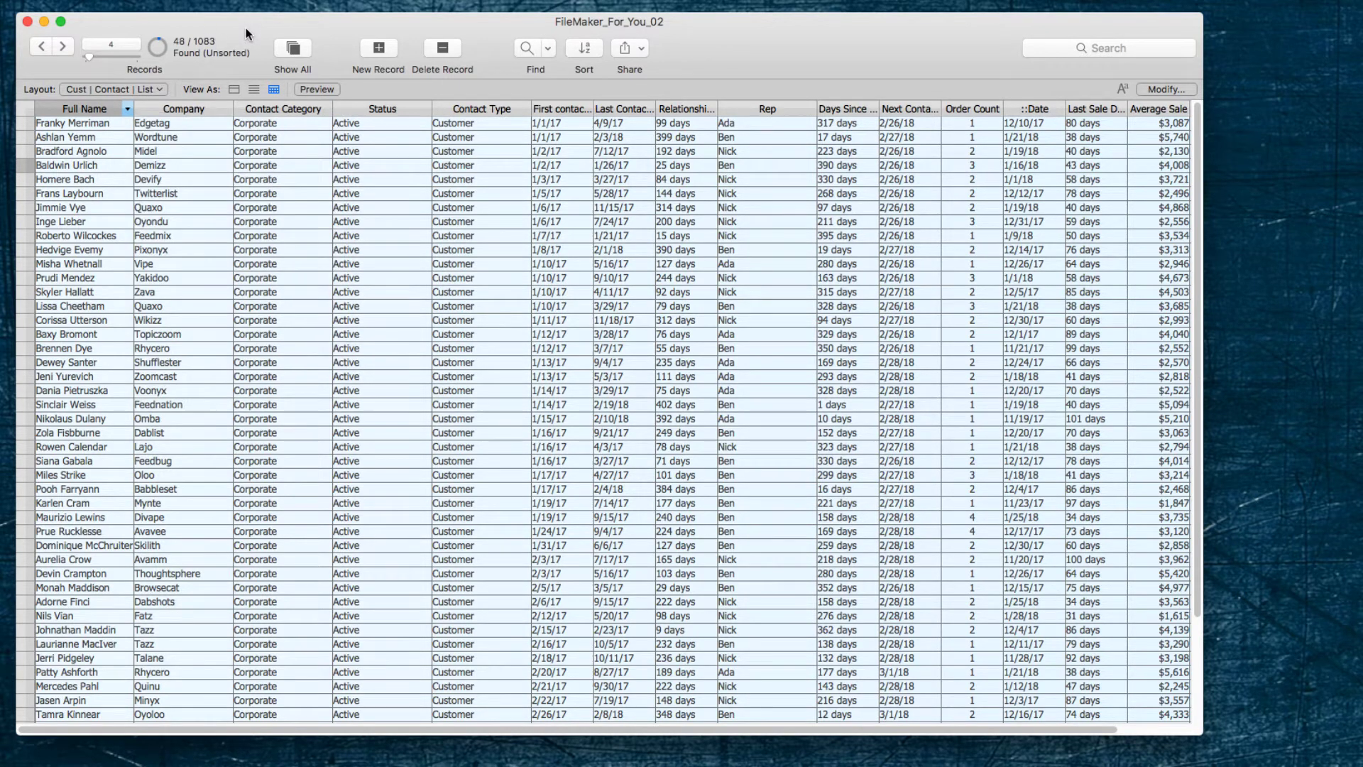
# Rearrange the table columns so Contact Category, Contact Type, Company and ::Date follow Full Name, ahead of Status
pyautogui.click(188, 108)
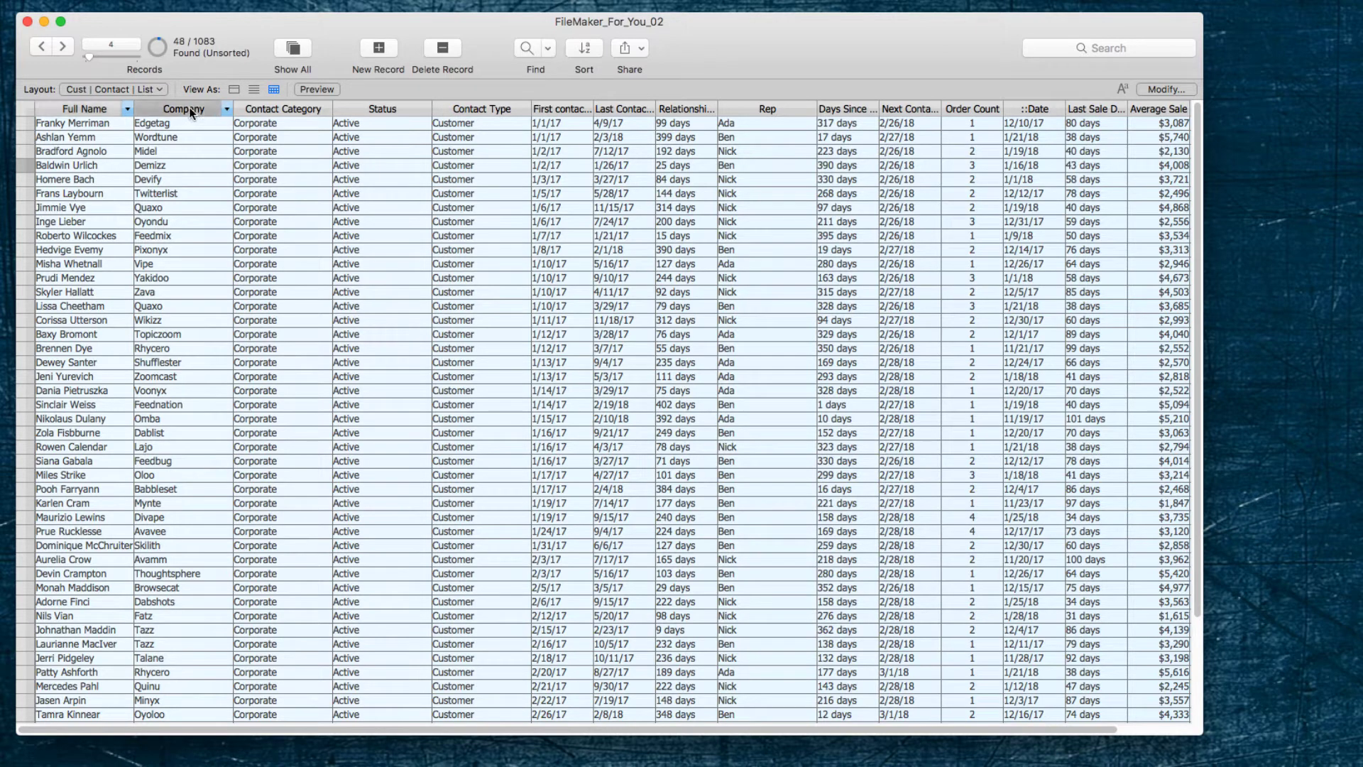
pyautogui.moveTo(189, 108)
pyautogui.mouseDown()
pyautogui.moveTo(276, 107)
pyautogui.moveTo(147, 119)
pyautogui.mouseUp()
pyautogui.moveTo(511, 114); pyautogui.dragTo(271, 143)
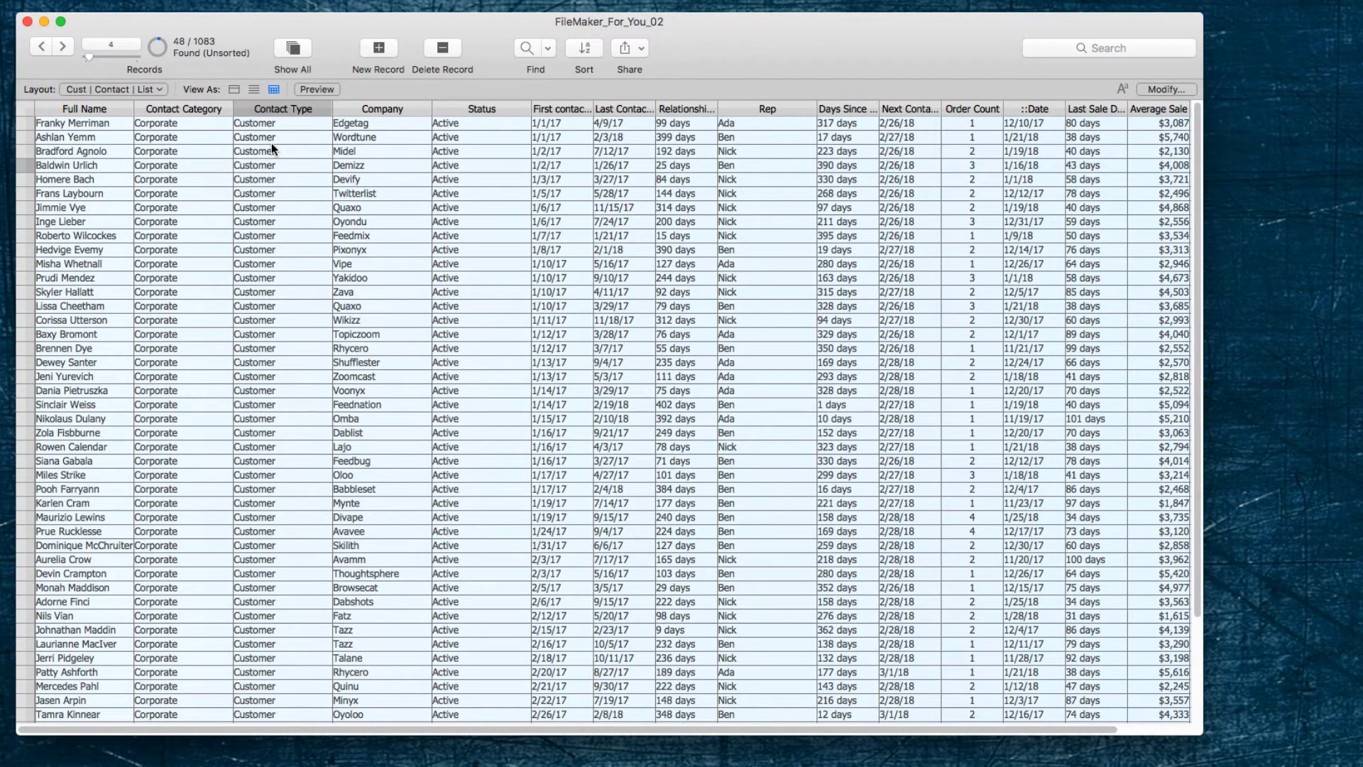
pyautogui.moveTo(1033, 103); pyautogui.dragTo(449, 164)
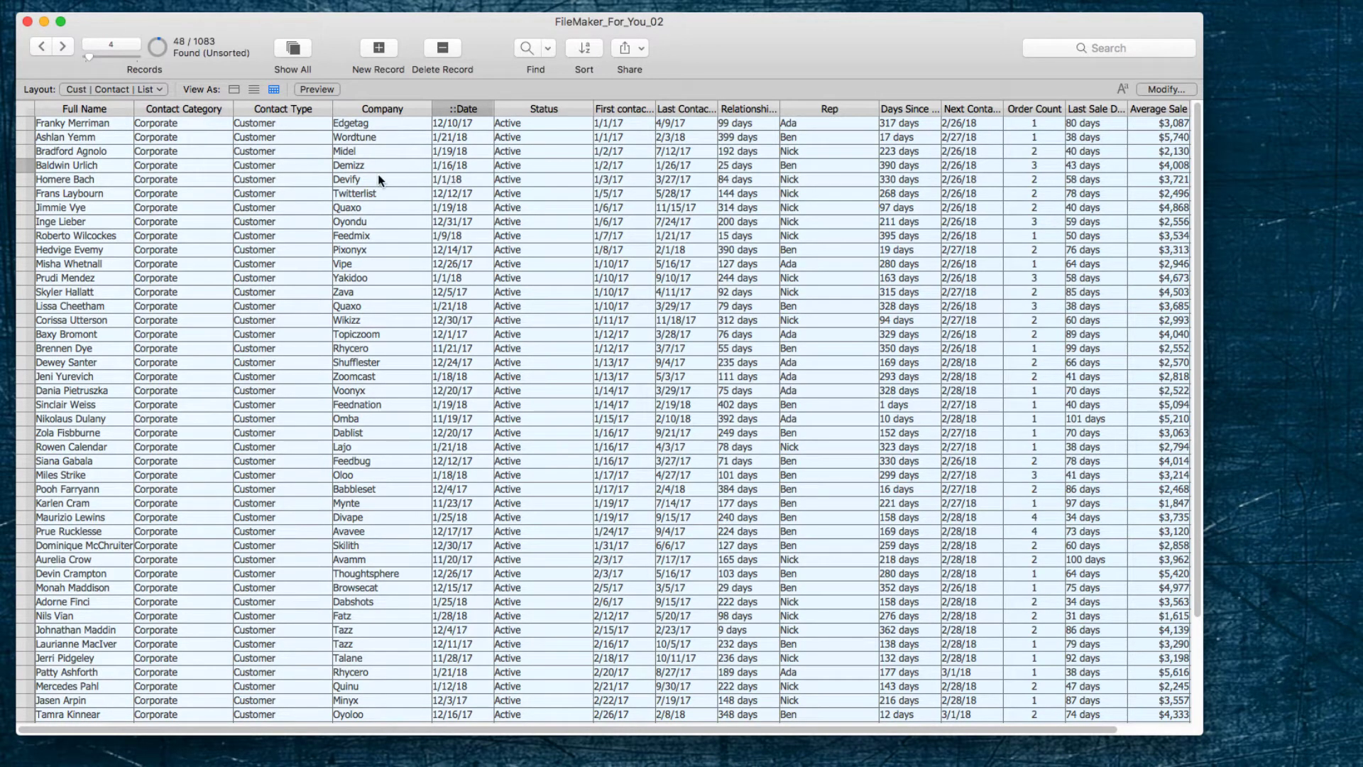
# Return the contact list layout to List View
pyautogui.click(278, 1)
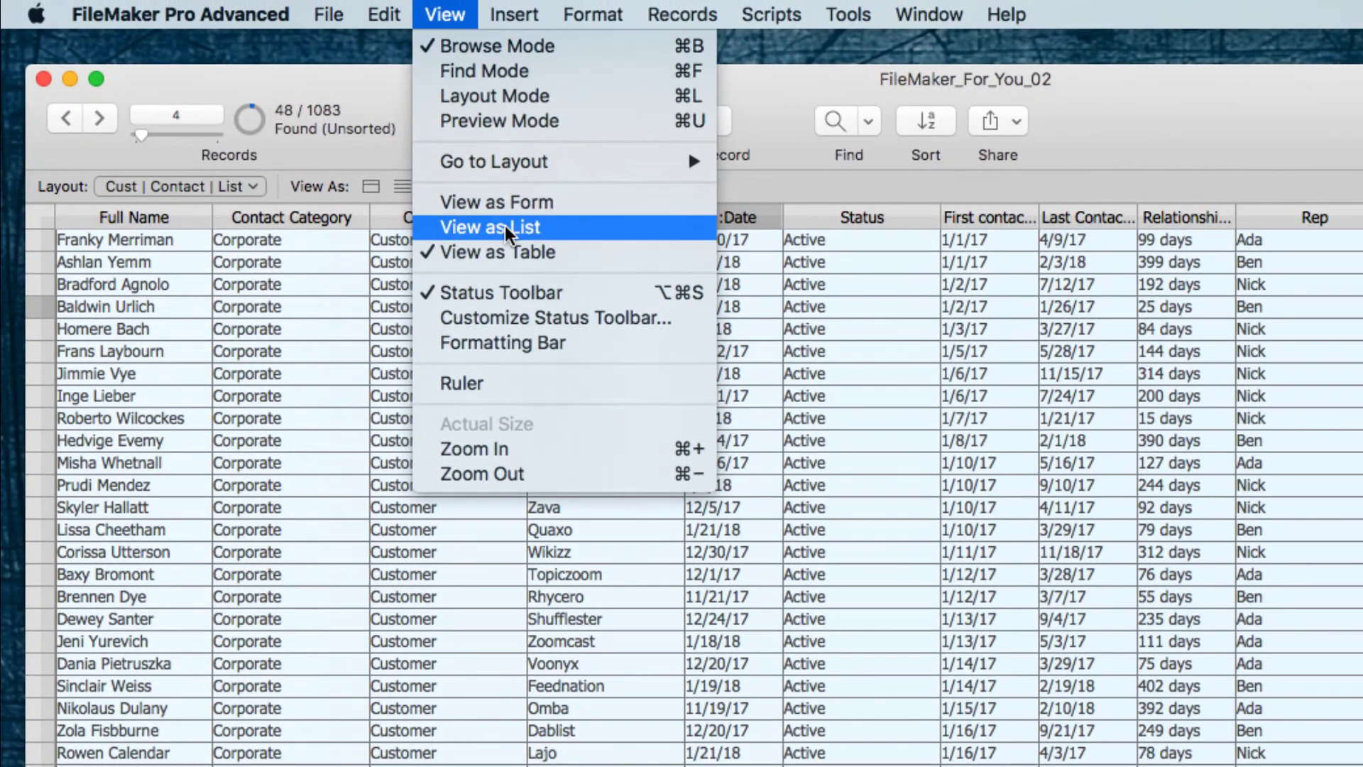
pyautogui.click(505, 225)
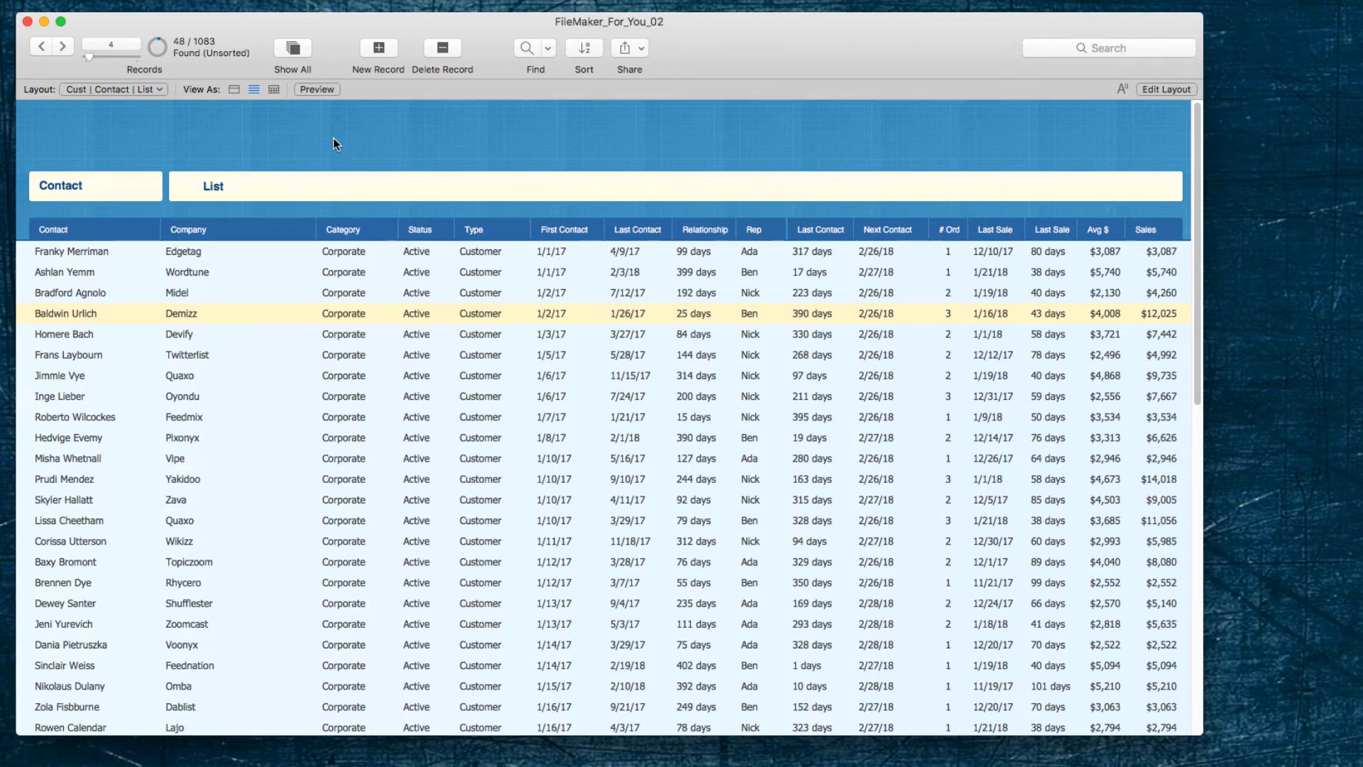
# Hide the Status Toolbar on the contact list, and show it again
pyautogui.click(280, 0)
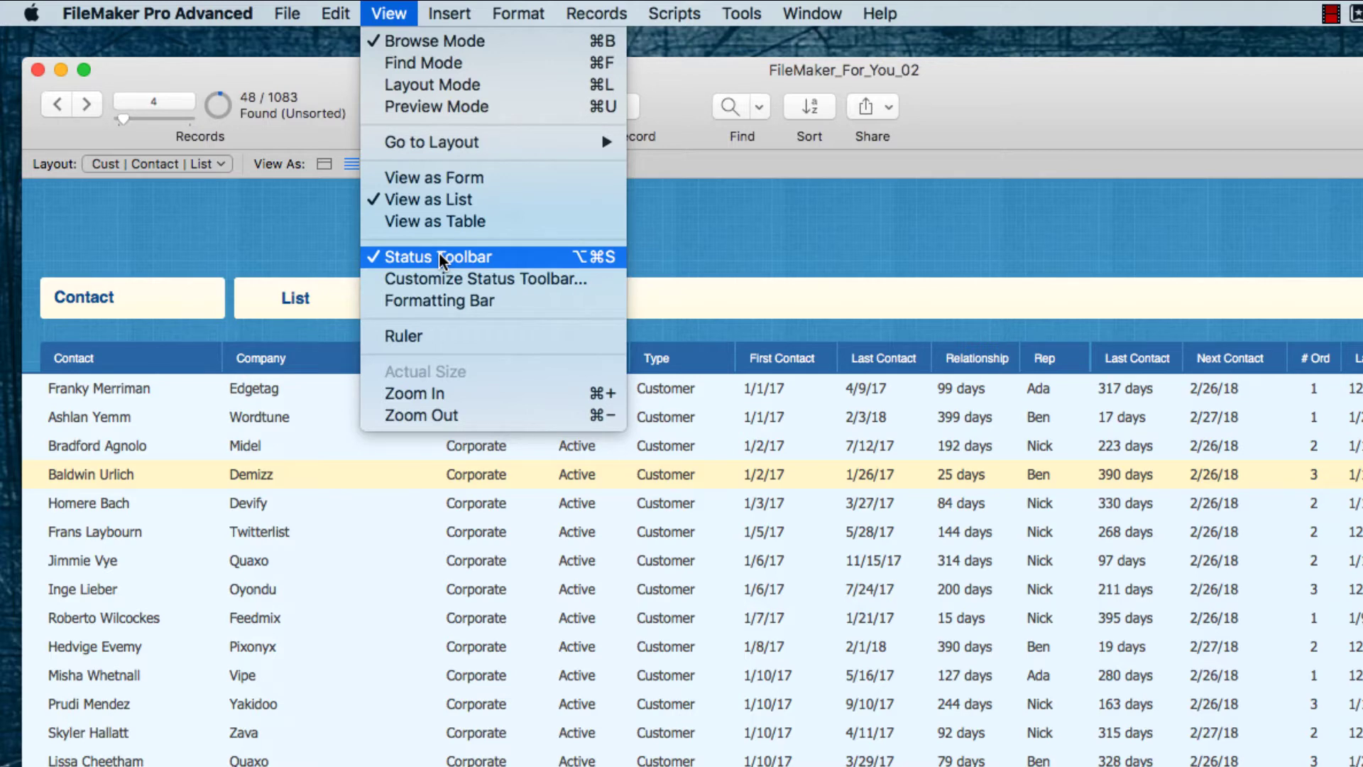
pyautogui.click(846, 218)
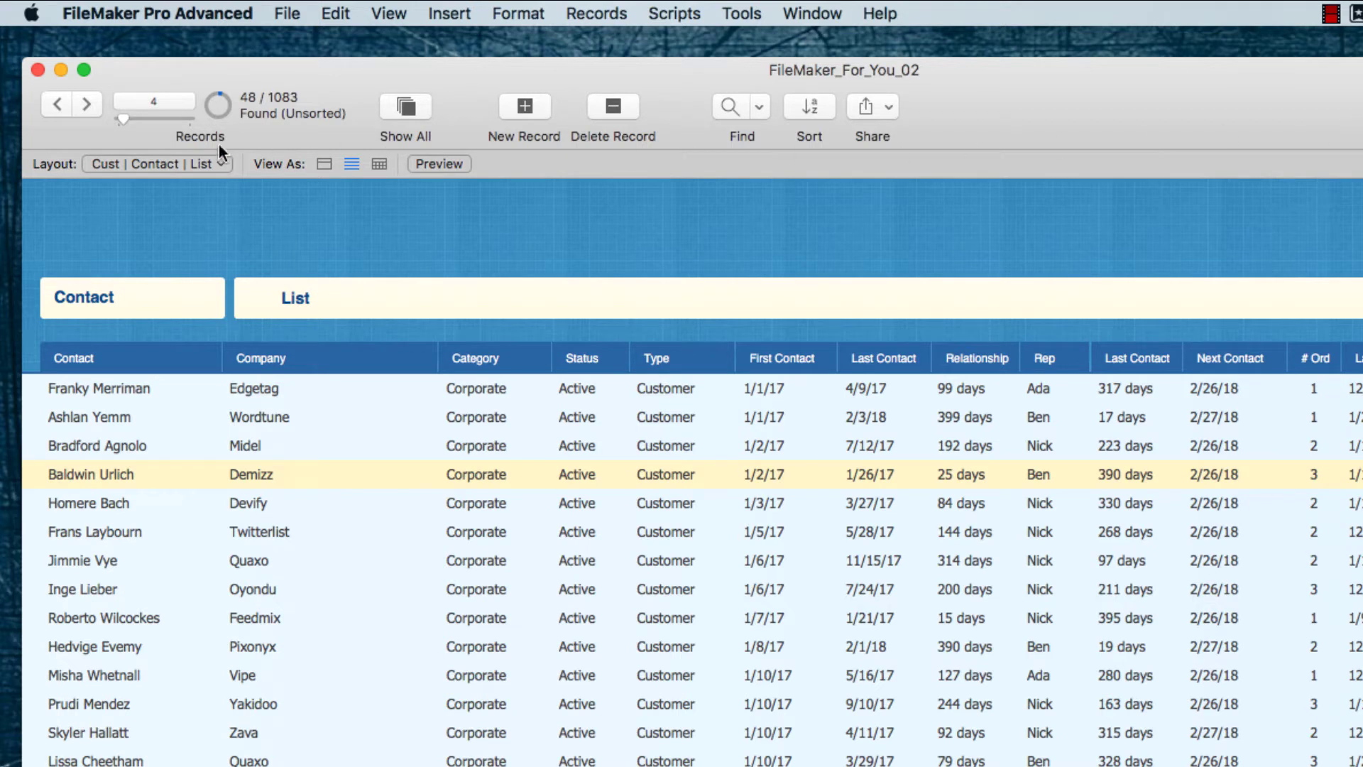
pyautogui.click(390, 13)
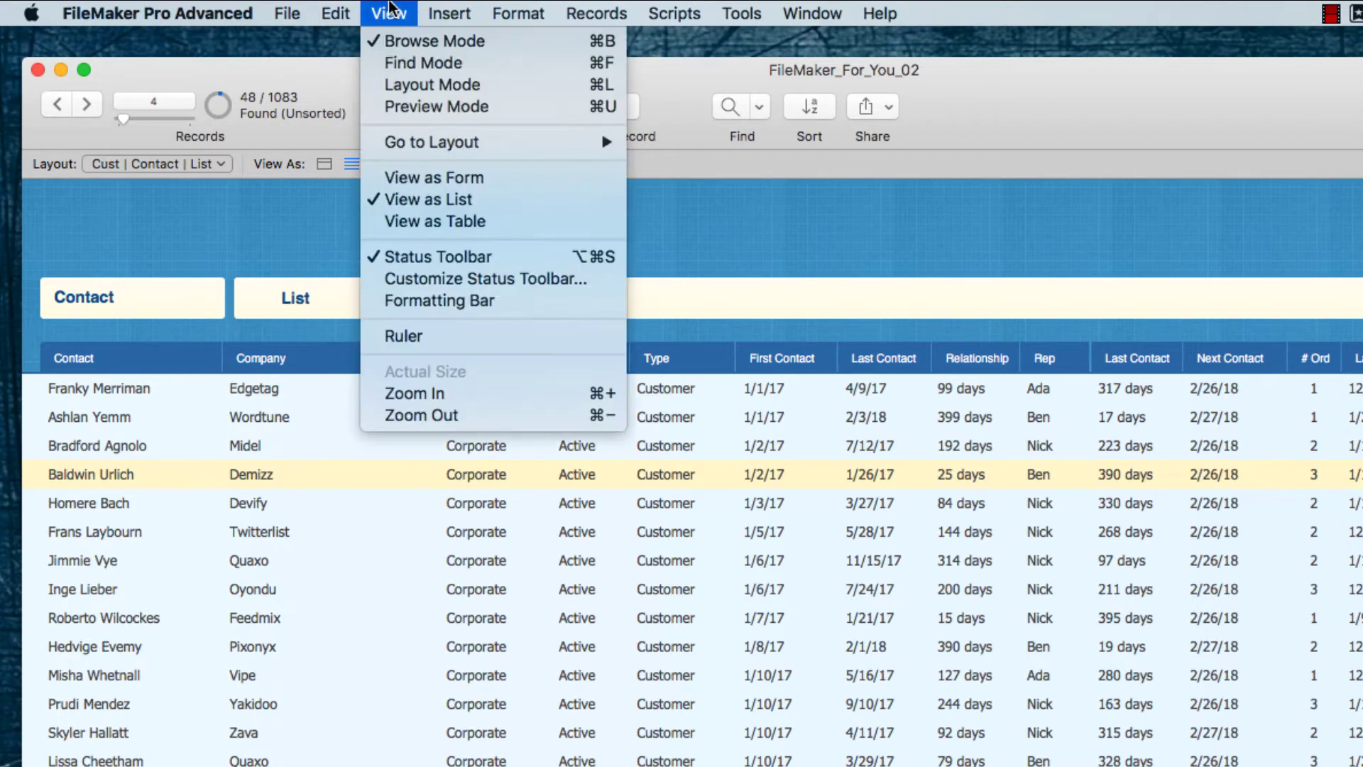
pyautogui.click(426, 257)
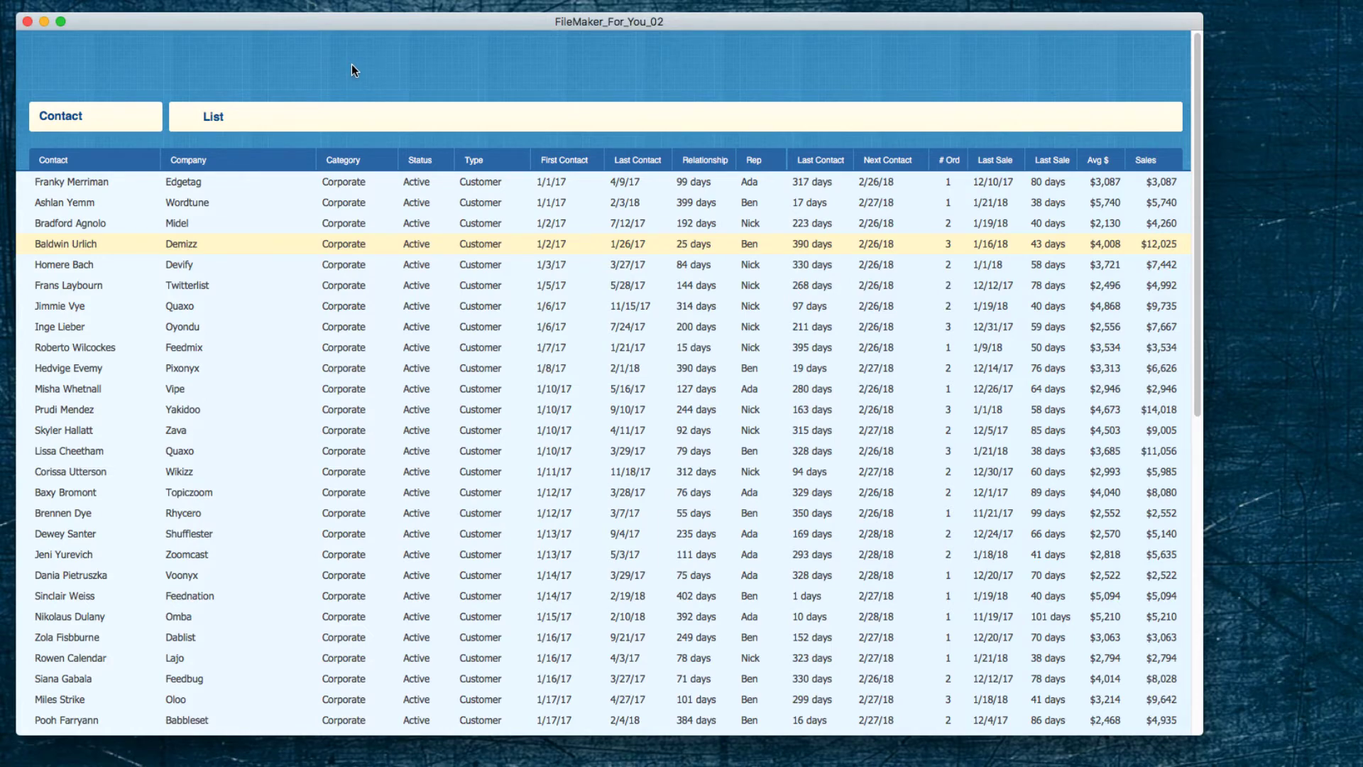
pyautogui.click(362, 11)
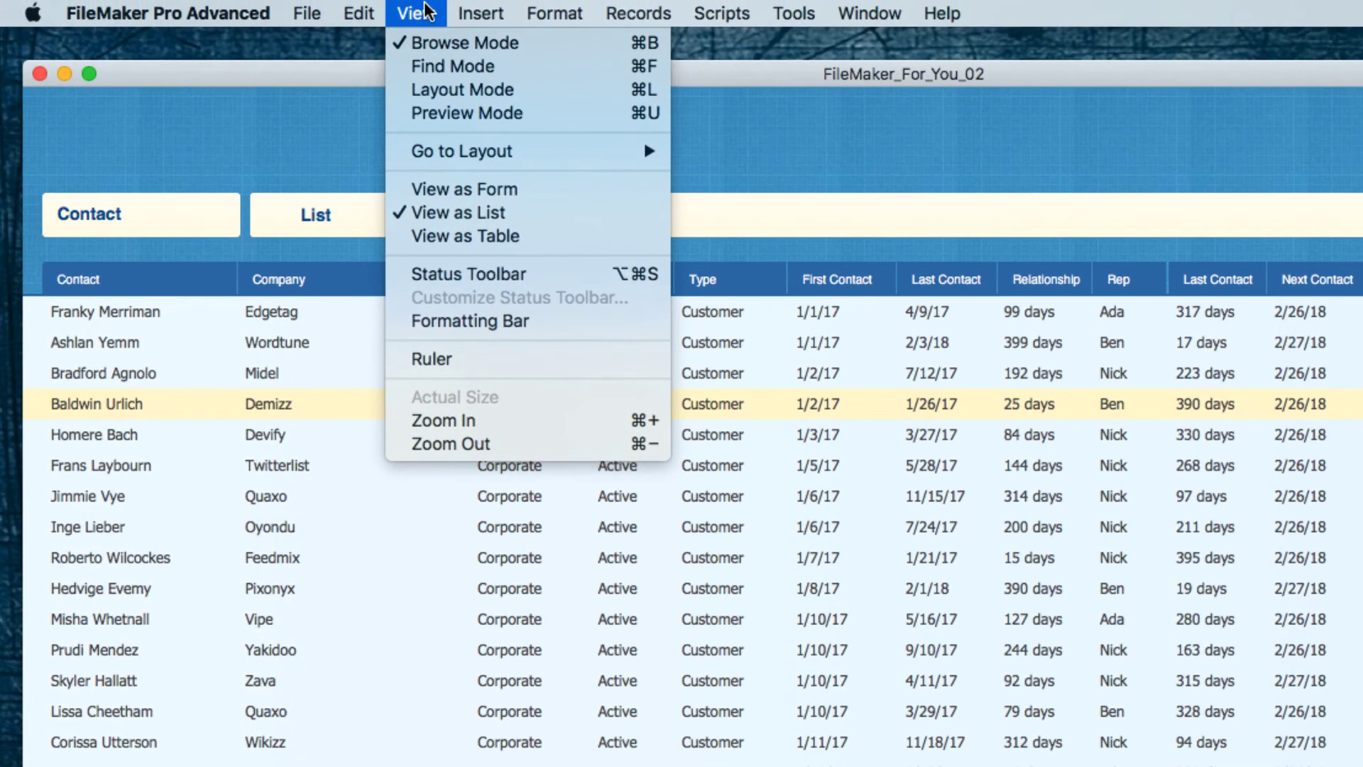
pyautogui.click(466, 275)
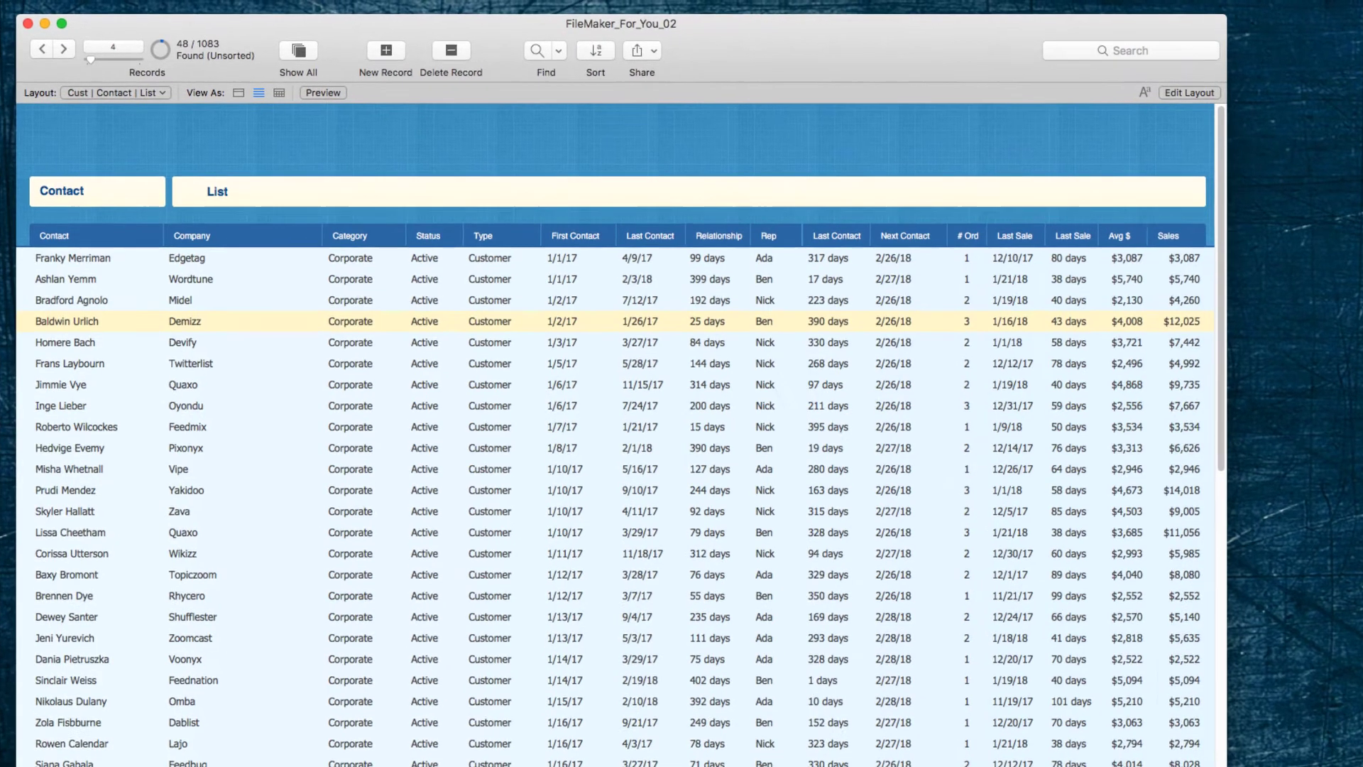
# Start customizing the Status Toolbar: remove the Share button and add Saved Finds between Find and Sort
pyautogui.click(334, 6)
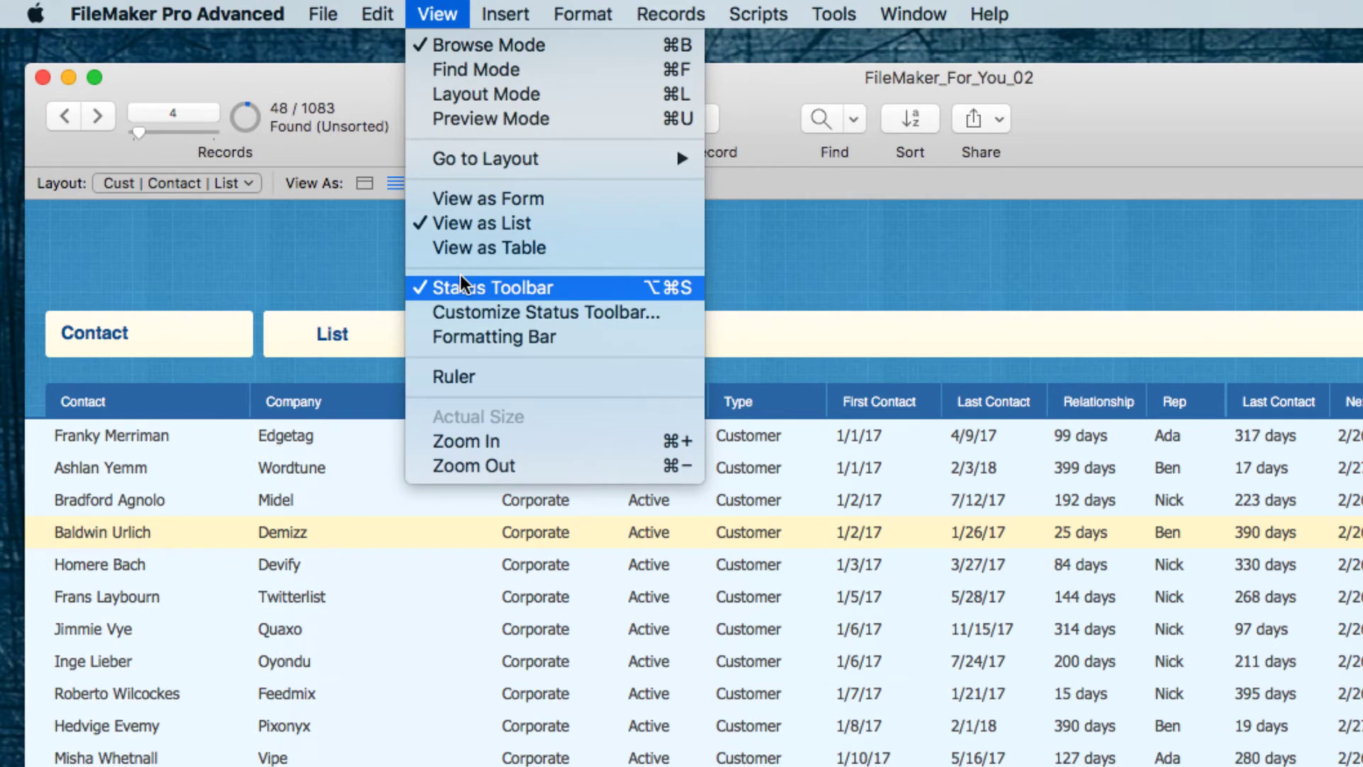
pyautogui.click(460, 314)
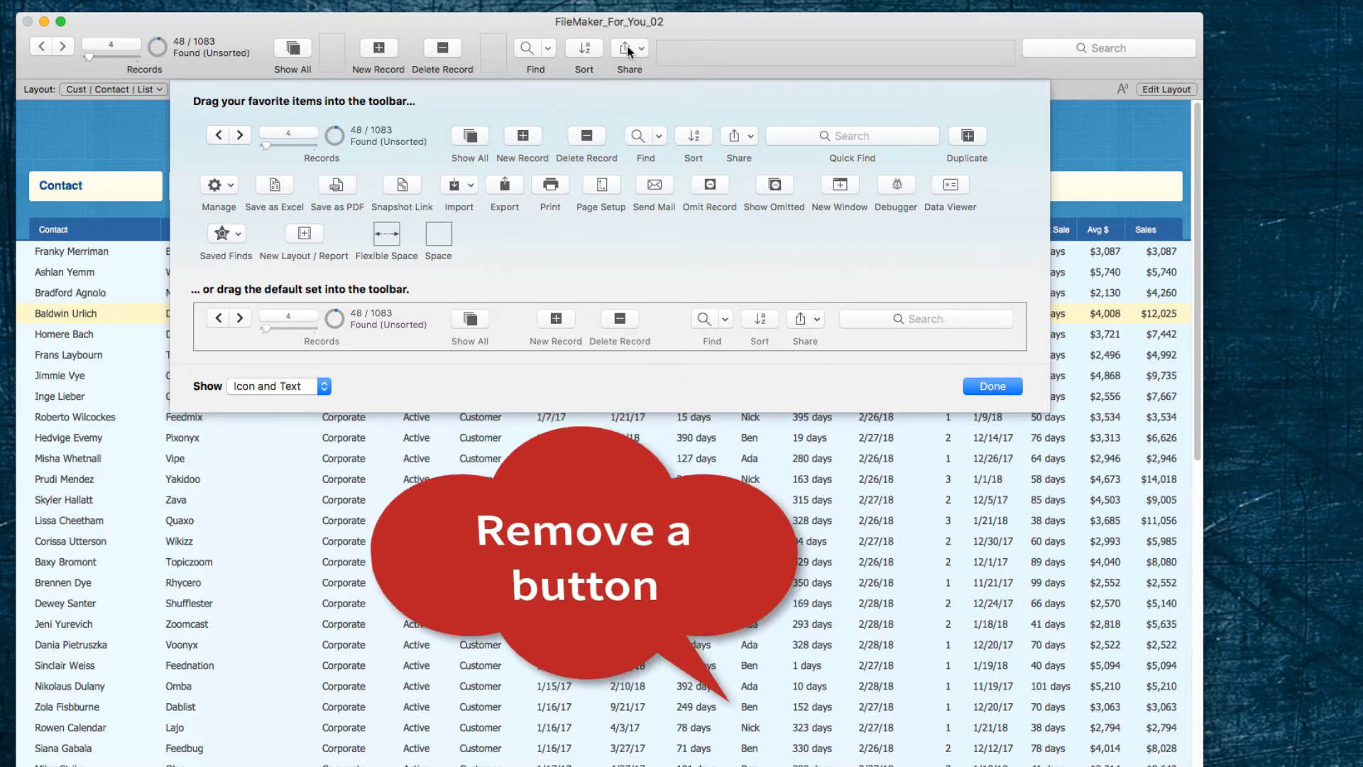
pyautogui.moveTo(629, 51); pyautogui.dragTo(612, 98)
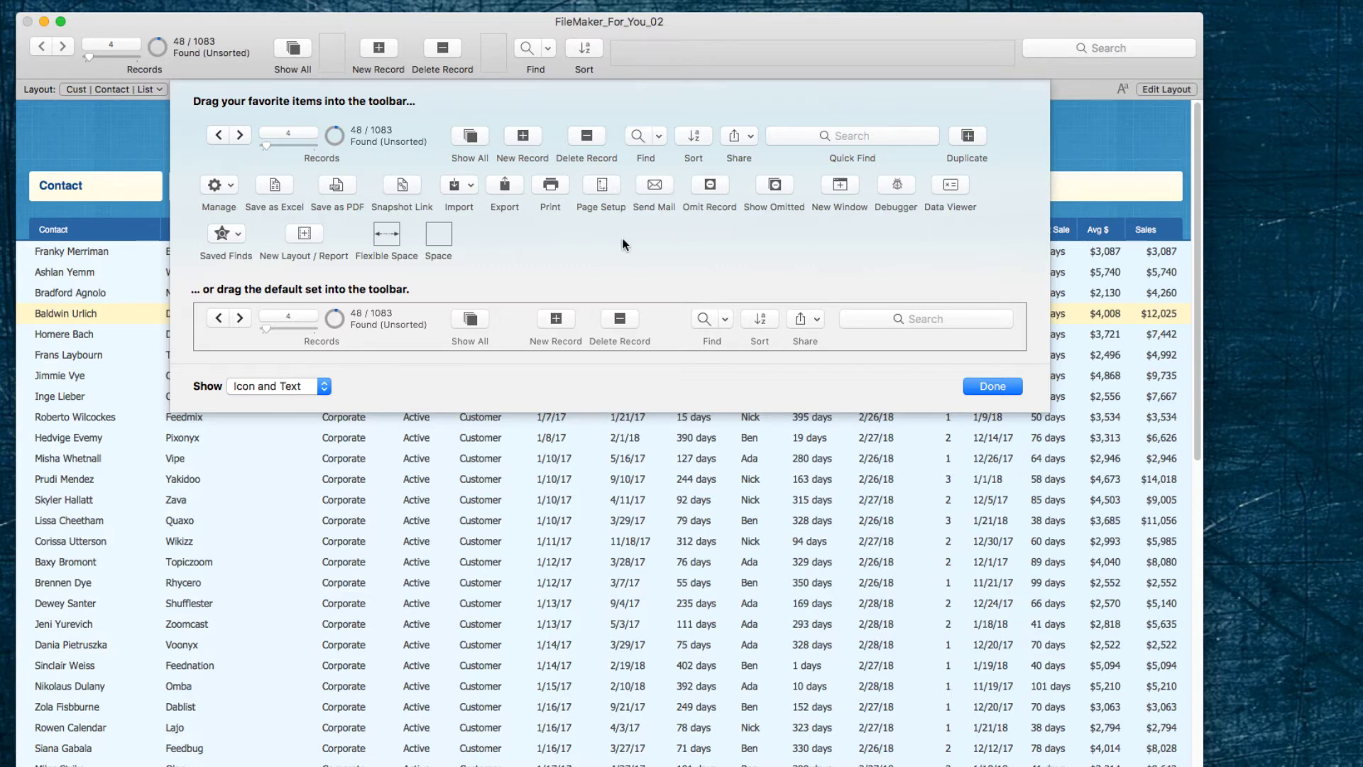
pyautogui.moveTo(221, 233); pyautogui.dragTo(577, 46)
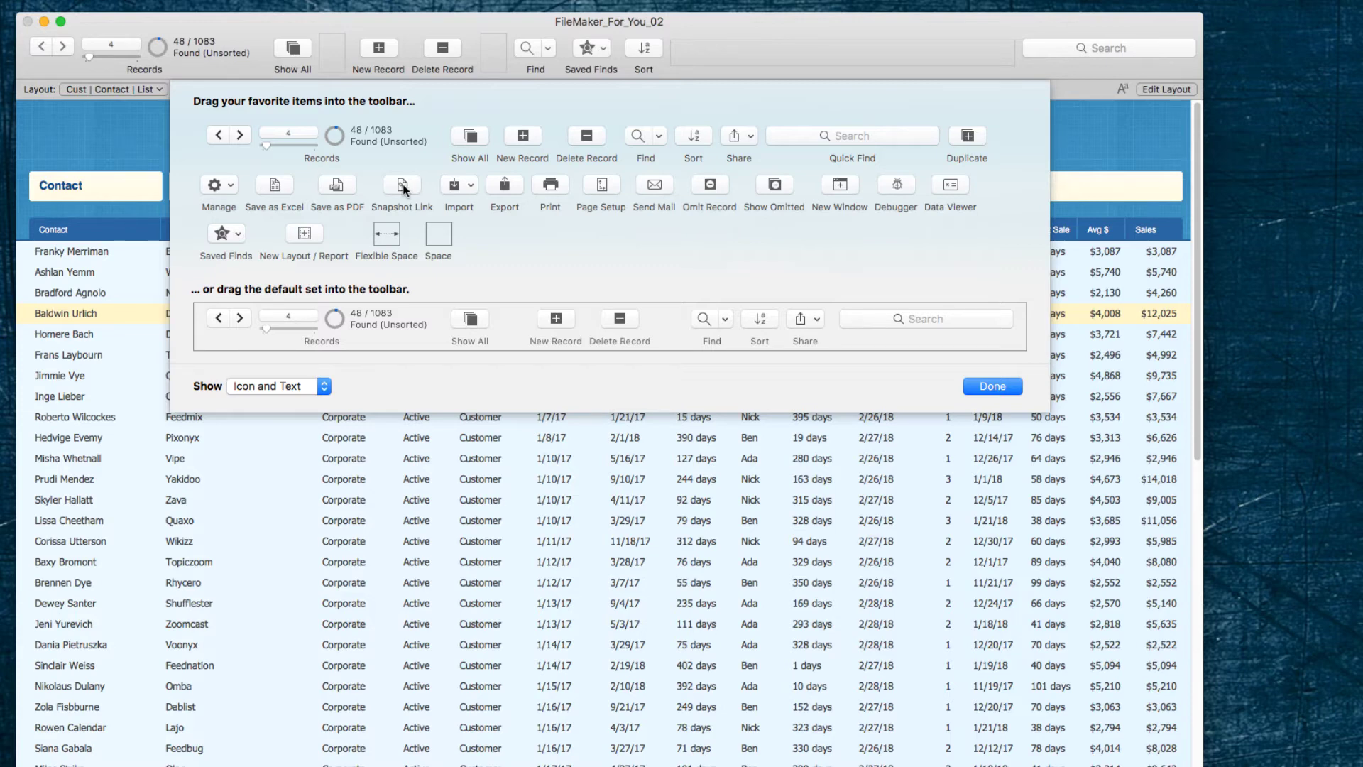
# Add Snapshot Link and Save as Excel after Sort on the Status Toolbar, and remove Delete Record
pyautogui.moveTo(466, 150); pyautogui.dragTo(679, 49)
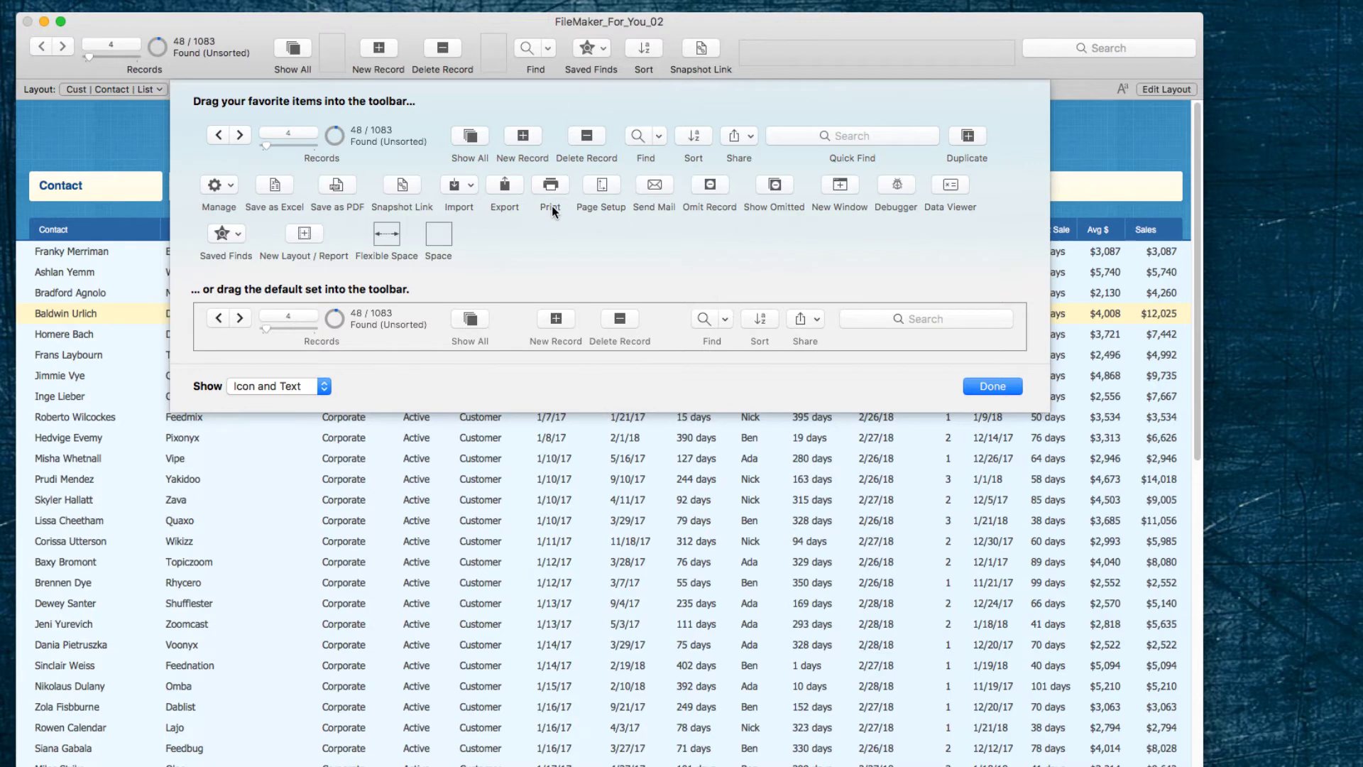
pyautogui.moveTo(453, 52); pyautogui.dragTo(436, 102)
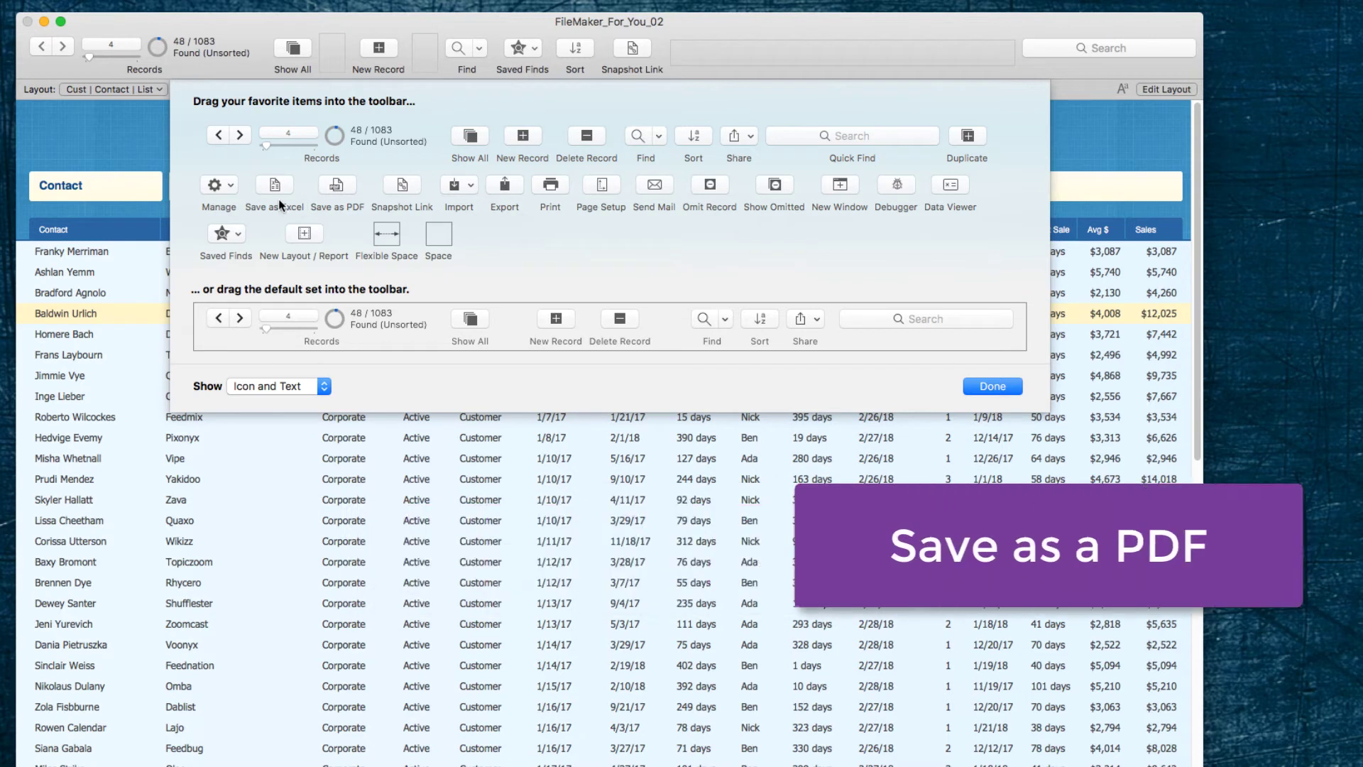
pyautogui.moveTo(281, 184); pyautogui.dragTo(682, 46)
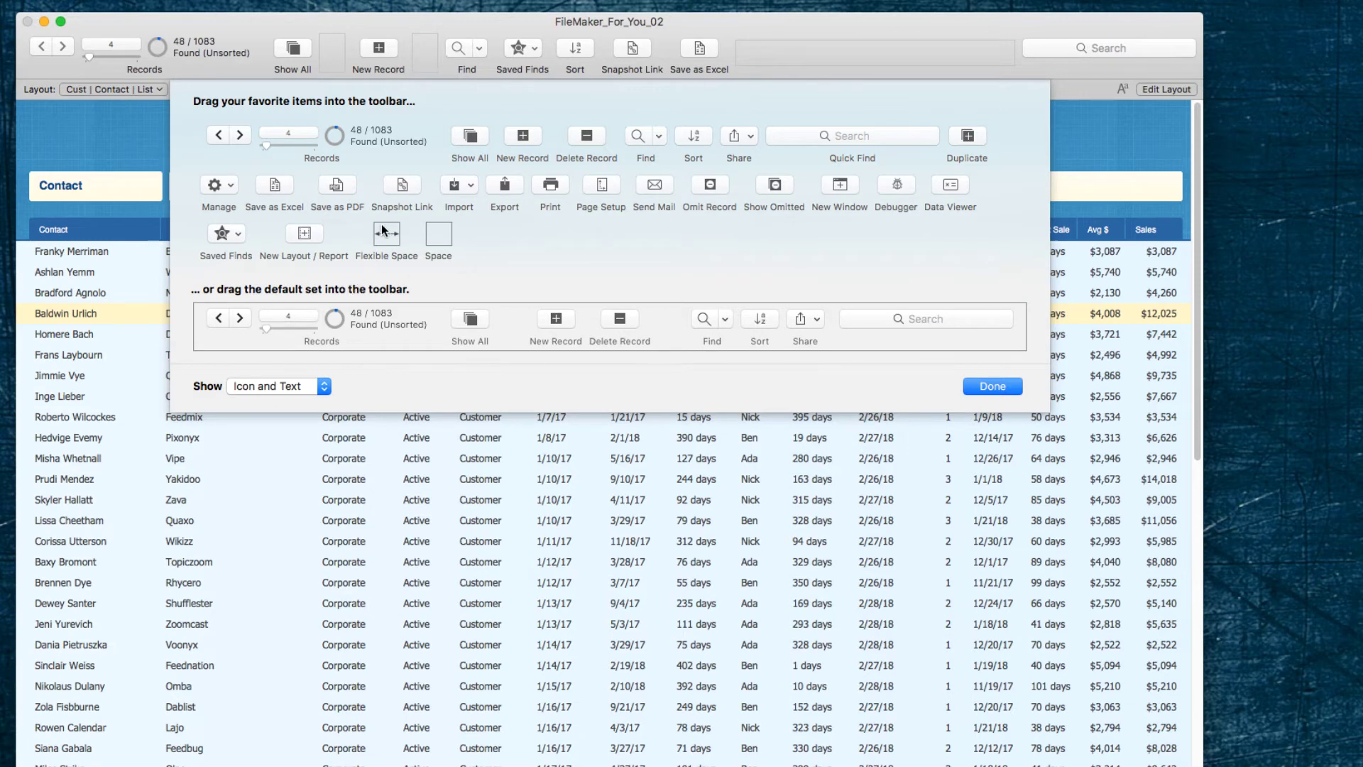
# Insert a Flexible Space between Snapshot Link and Save as Excel on the Status Toolbar, and remove it again
pyautogui.moveTo(382, 230); pyautogui.dragTo(675, 51)
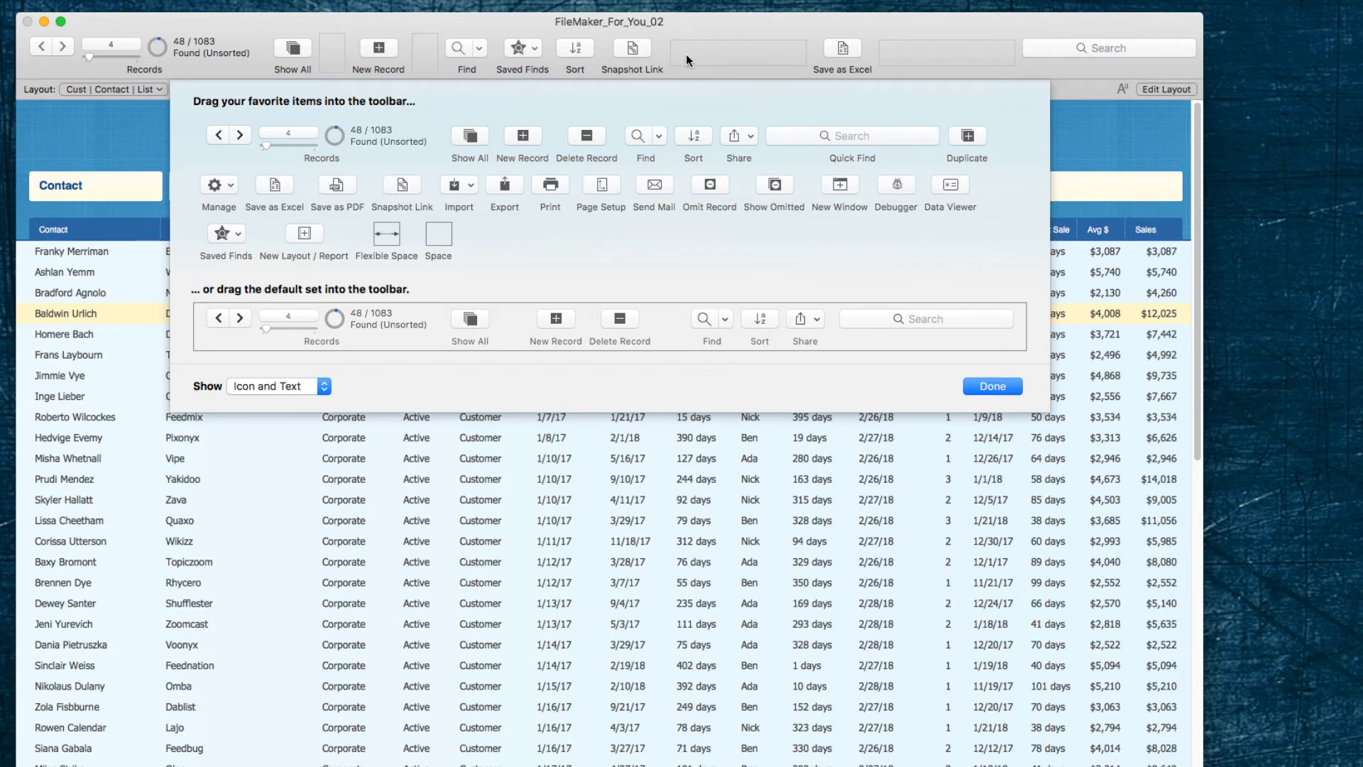
pyautogui.moveTo(709, 44); pyautogui.dragTo(368, 240)
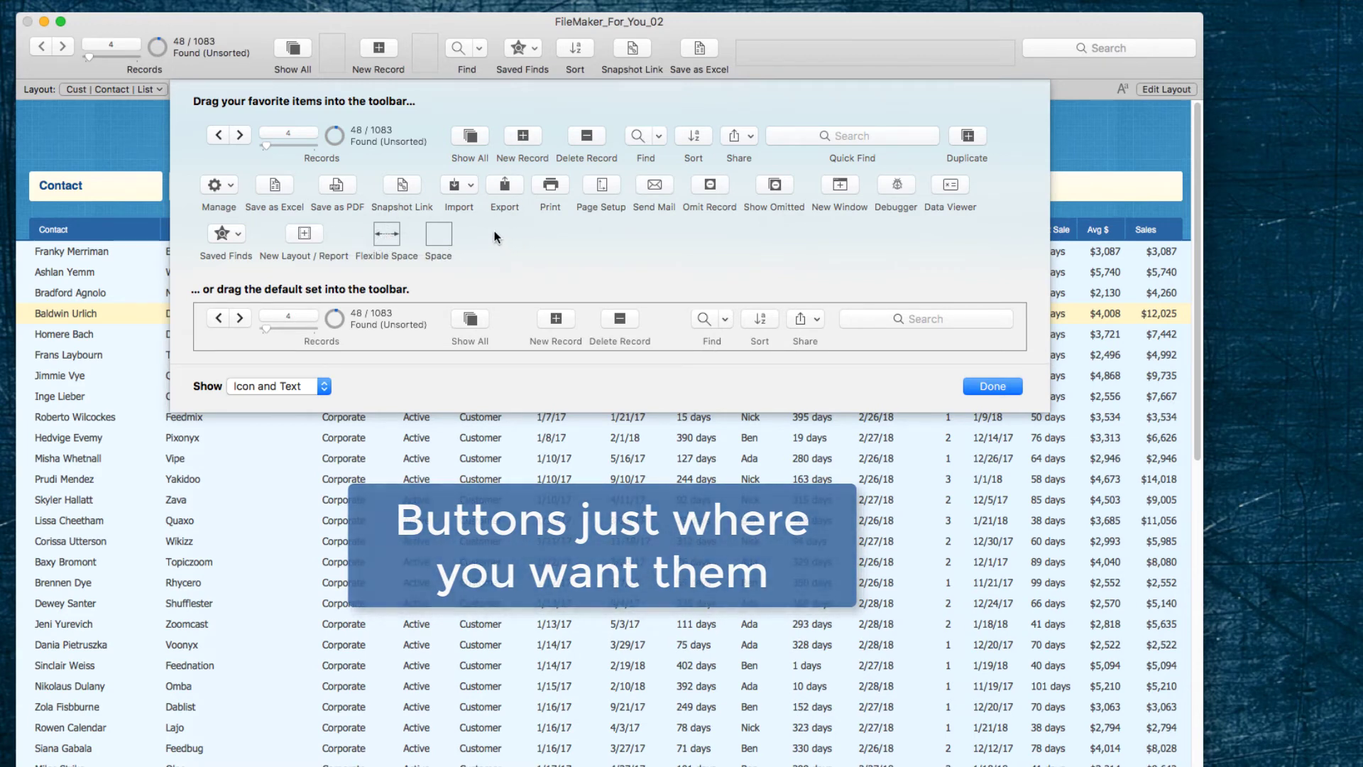
# Try the toolbar display as Icon Only and Text Only, set it back to Icon and Text, and finish customizing
pyautogui.click(282, 390)
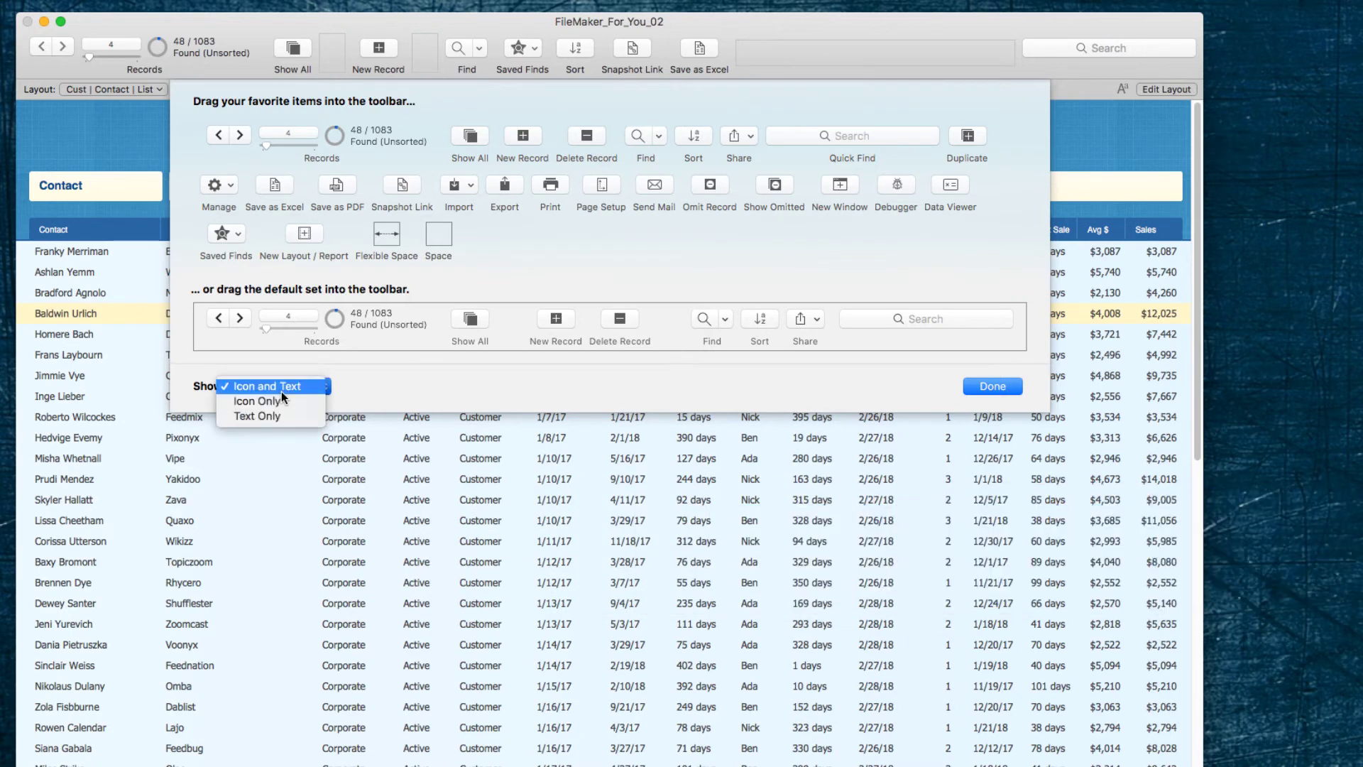
pyautogui.click(296, 401)
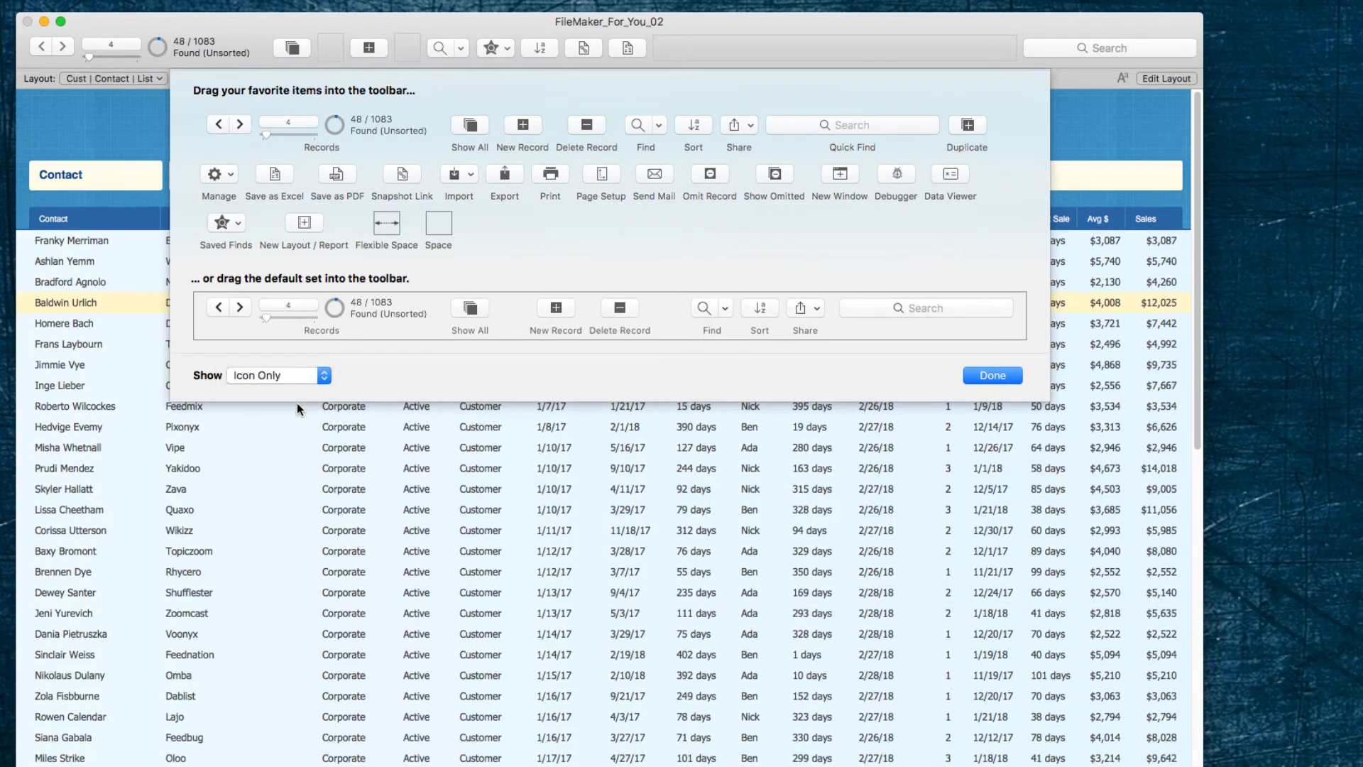
pyautogui.click(292, 374)
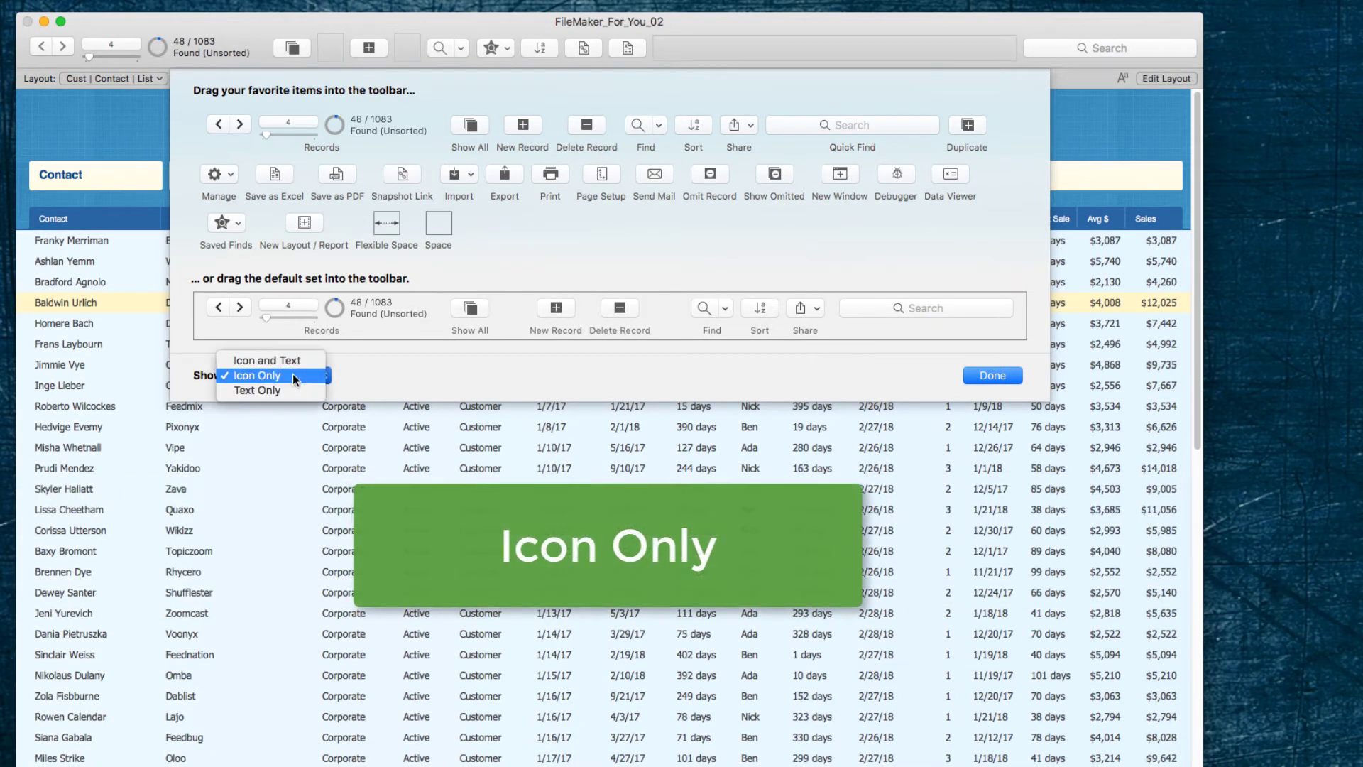
pyautogui.click(292, 390)
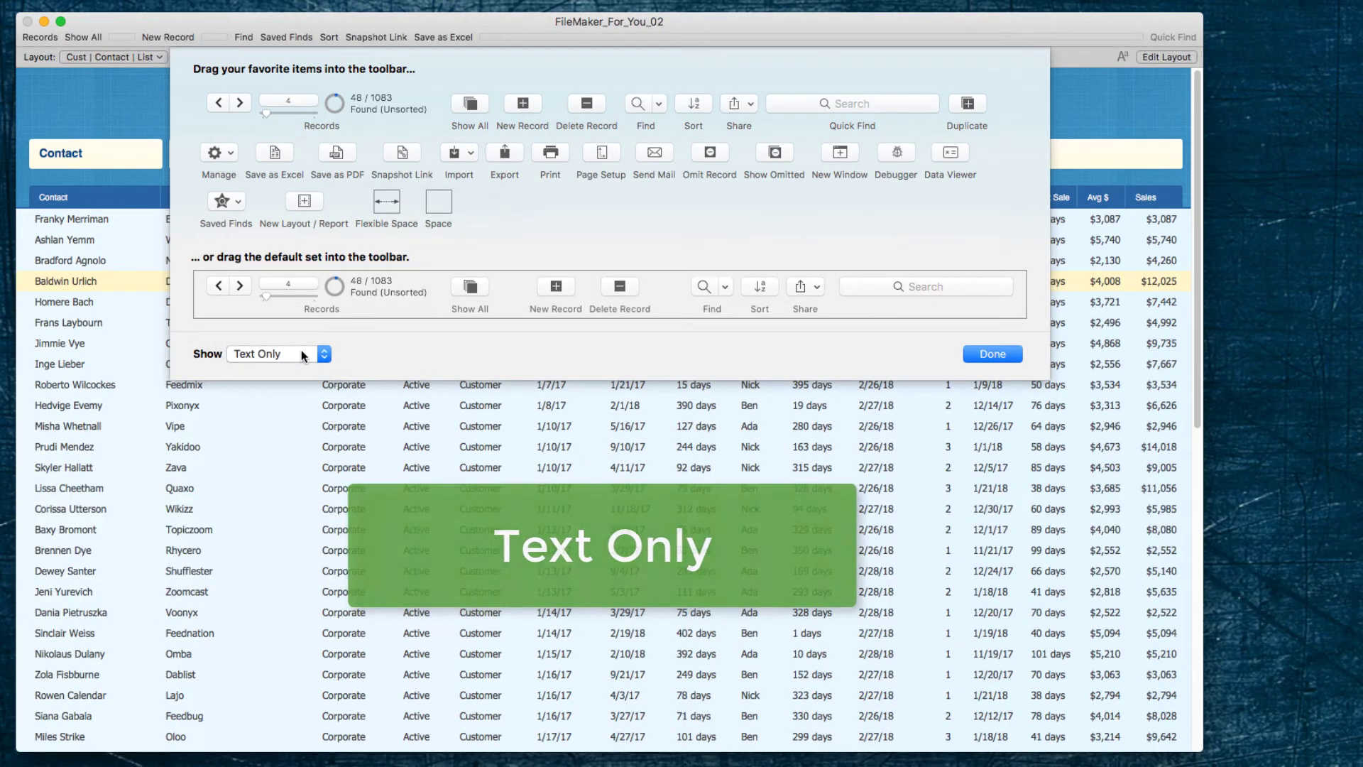
pyautogui.click(301, 352)
pyautogui.click(301, 325)
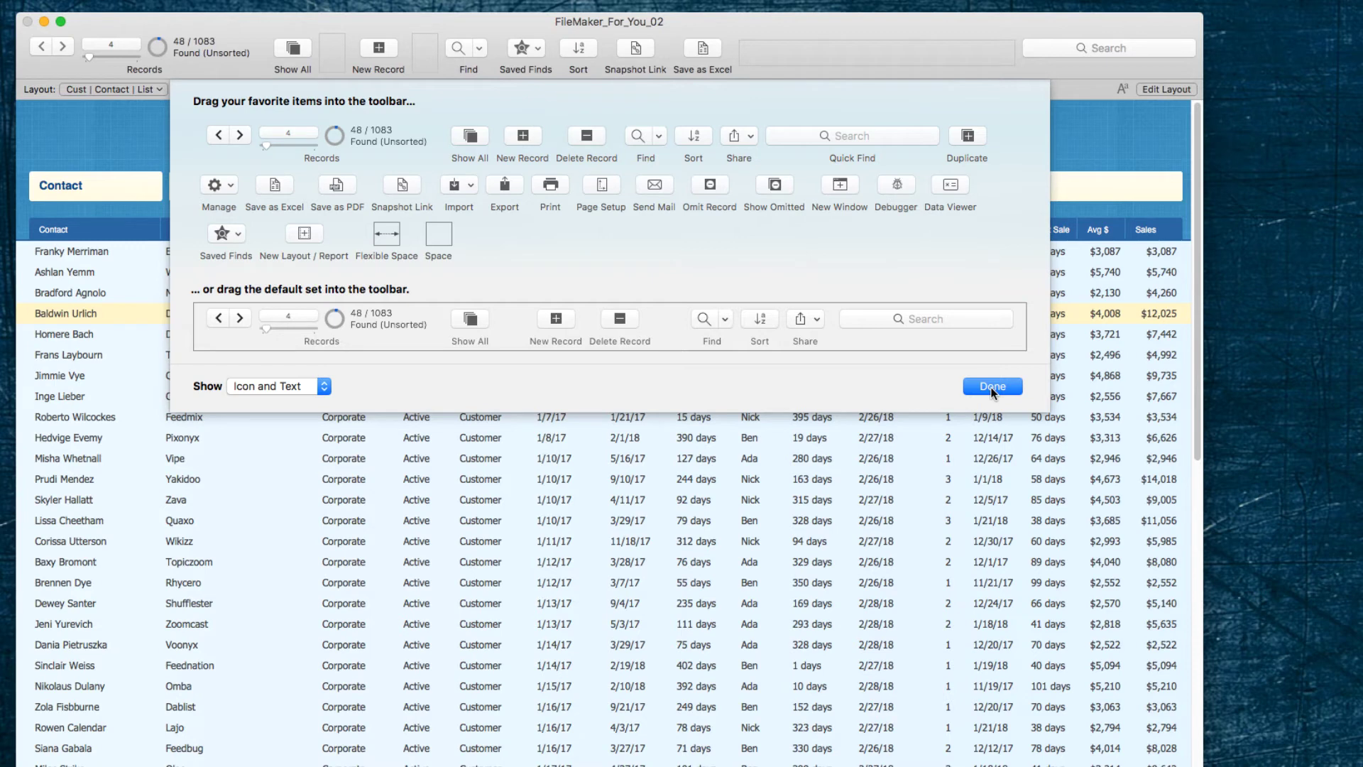
pyautogui.click(992, 388)
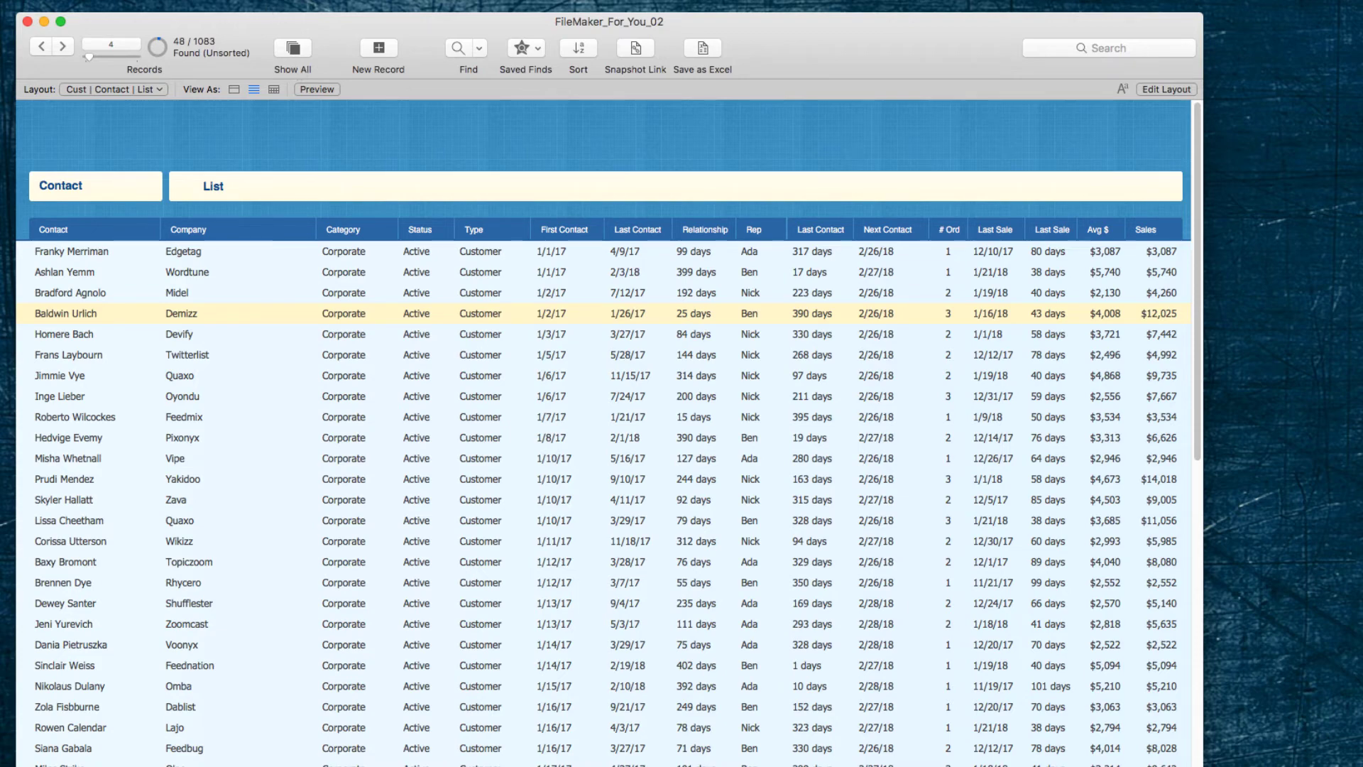
# Open the detail record of the contact at Midel and show the Formatting Bar with the Note field active
pyautogui.click(280, 0)
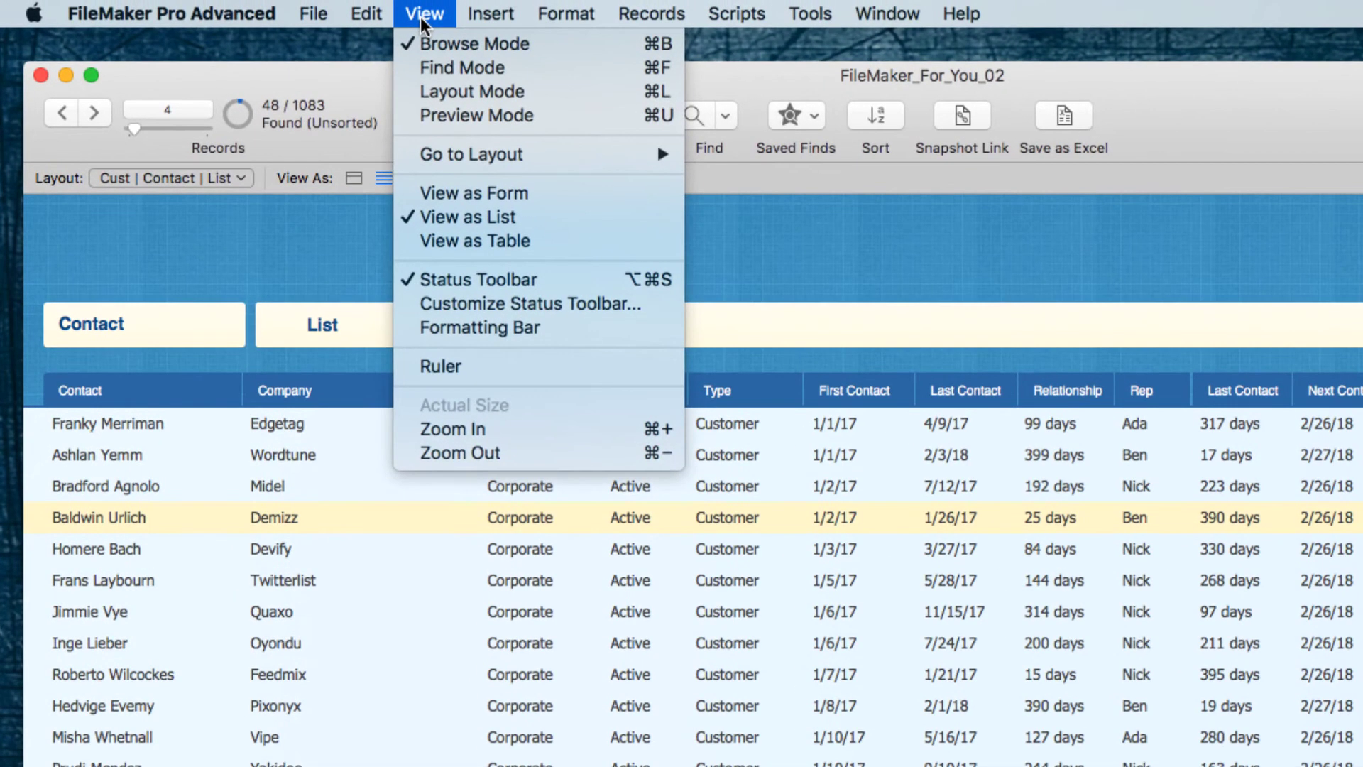
pyautogui.click(420, 15)
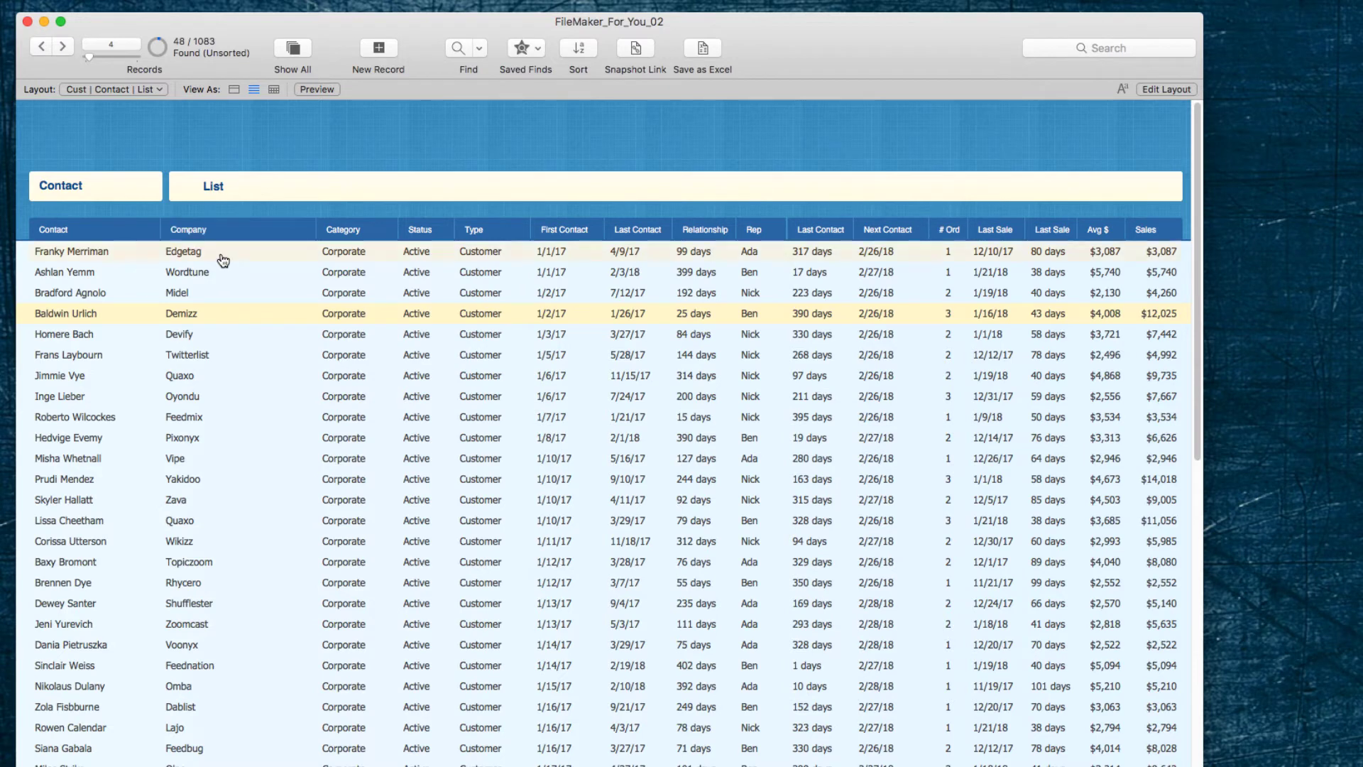
pyautogui.click(181, 293)
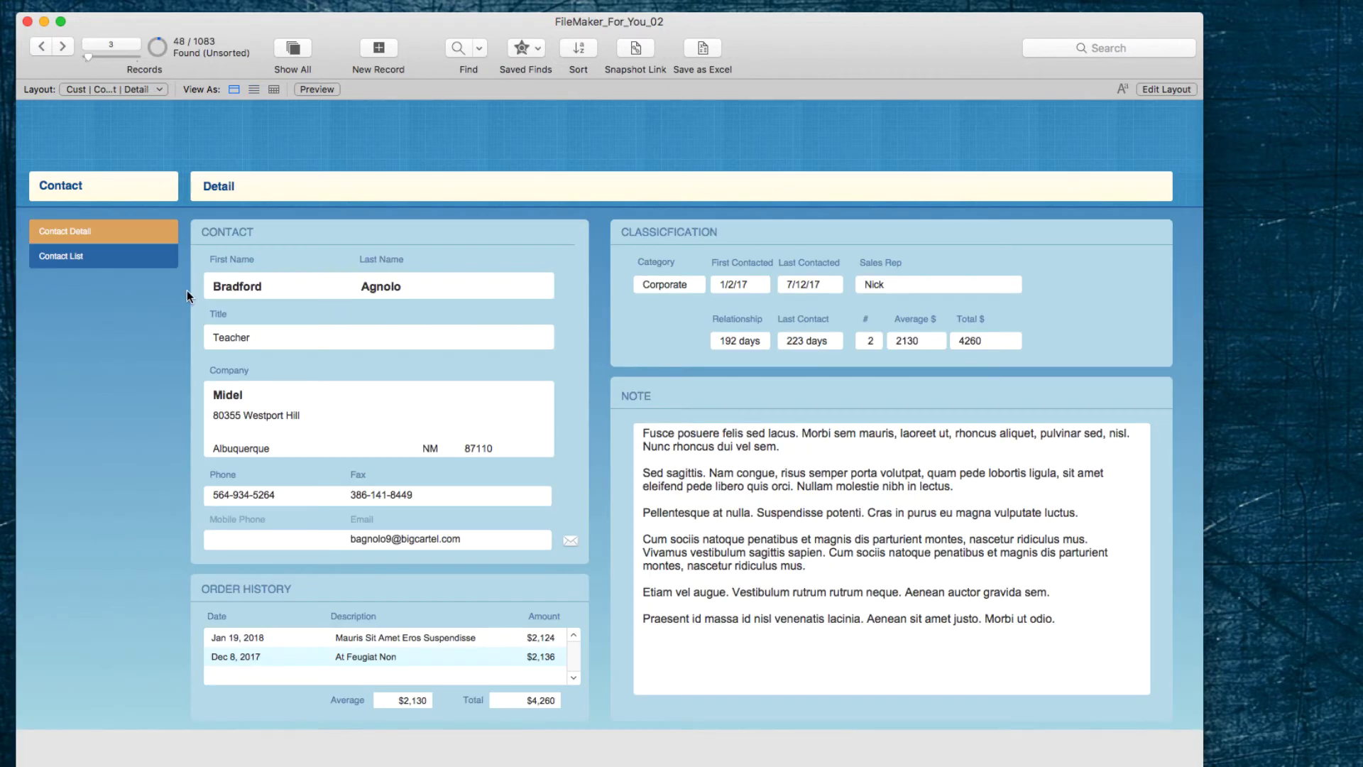
pyautogui.click(790, 521)
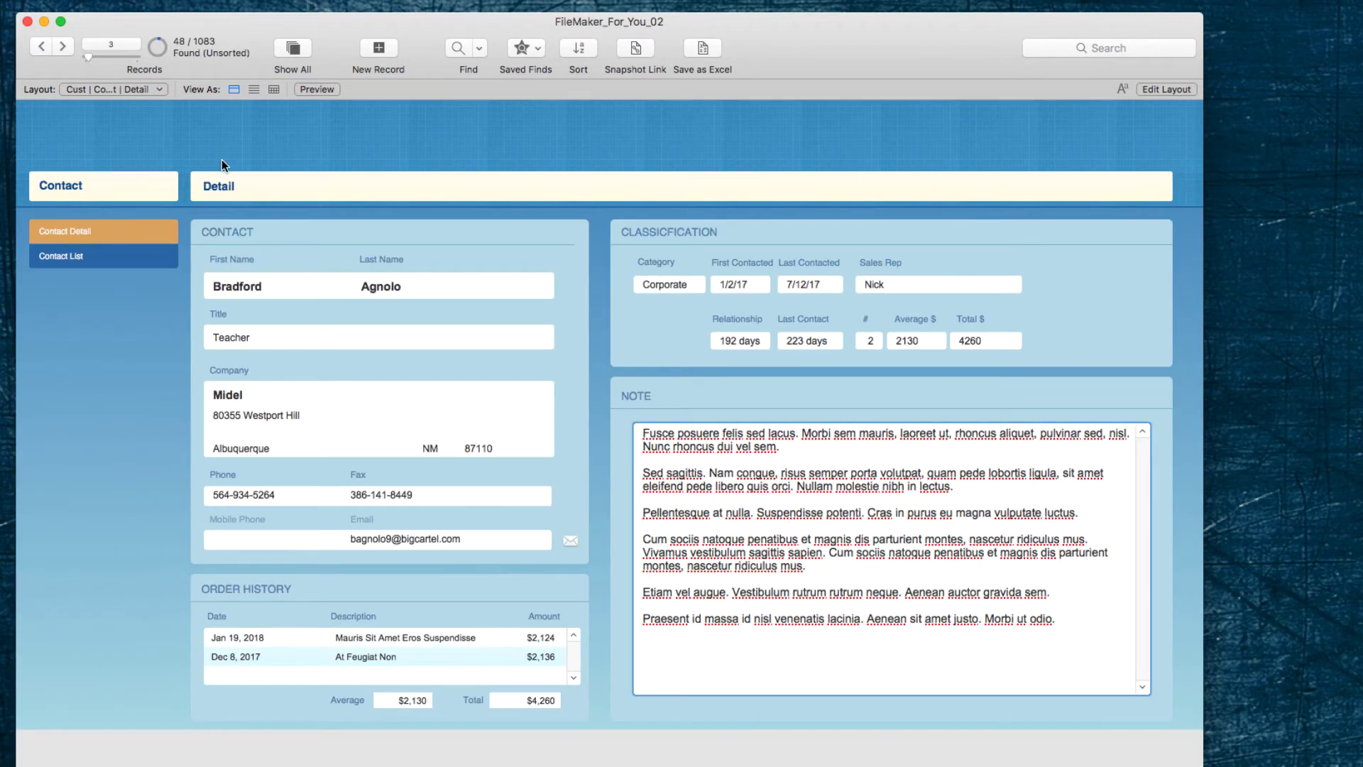
pyautogui.click(279, 1)
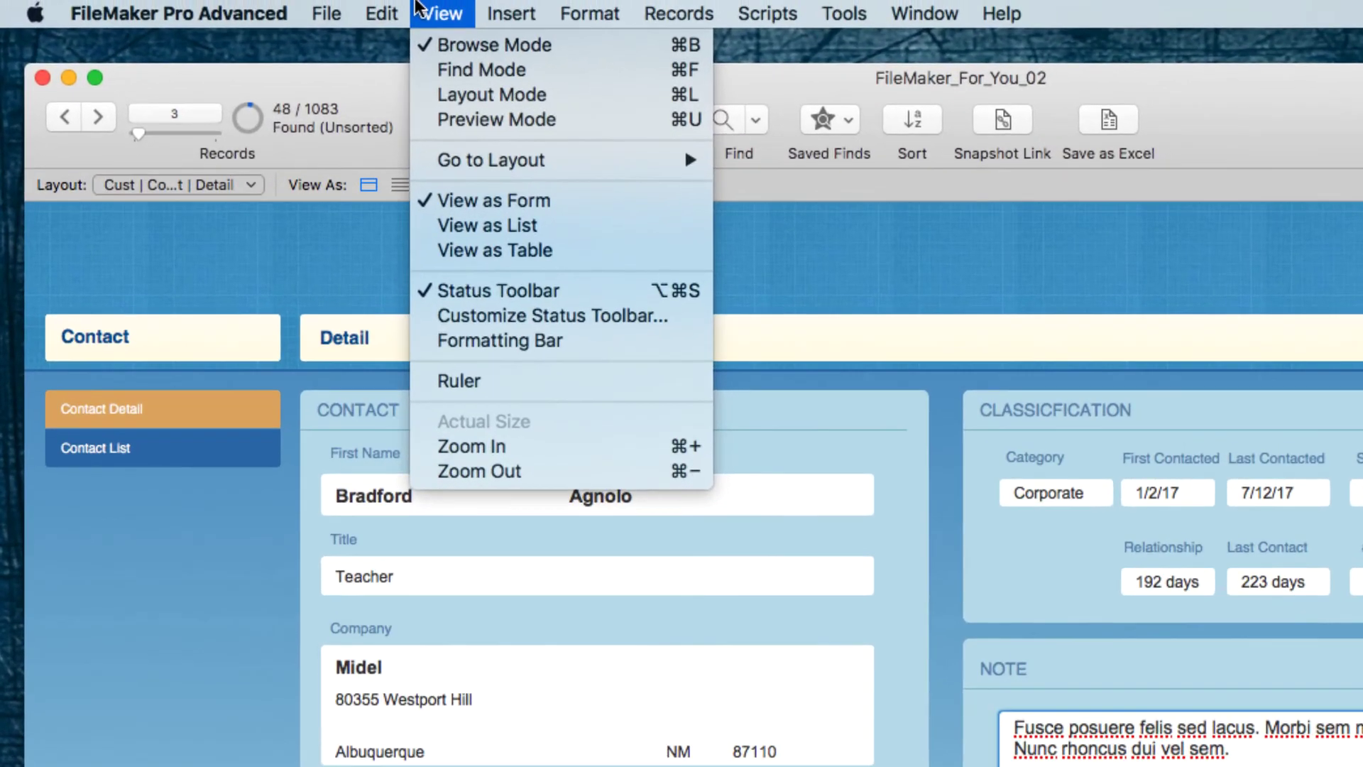
pyautogui.click(529, 346)
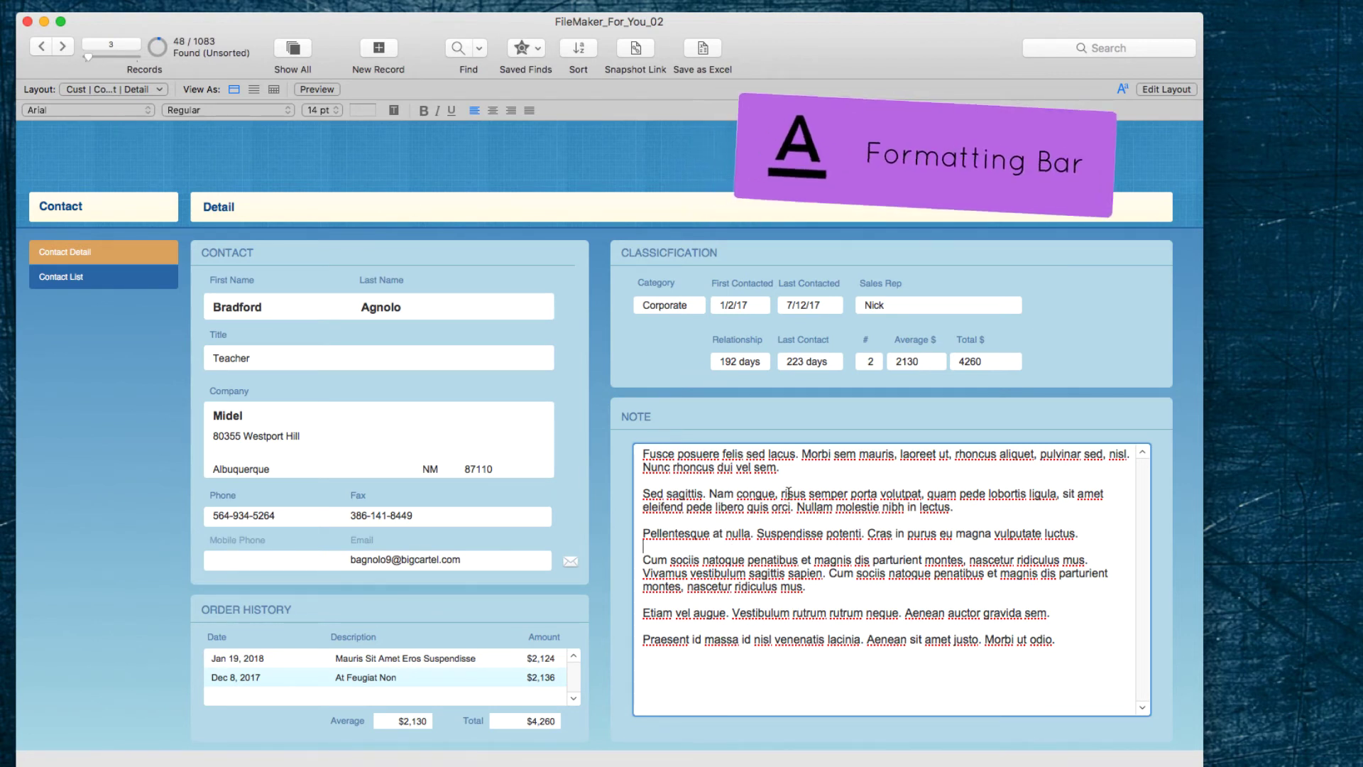
# Format the Note field's first paragraph in Big Caslon at 24 pt, and view the font's available styles
pyautogui.doubleClick(813, 454)
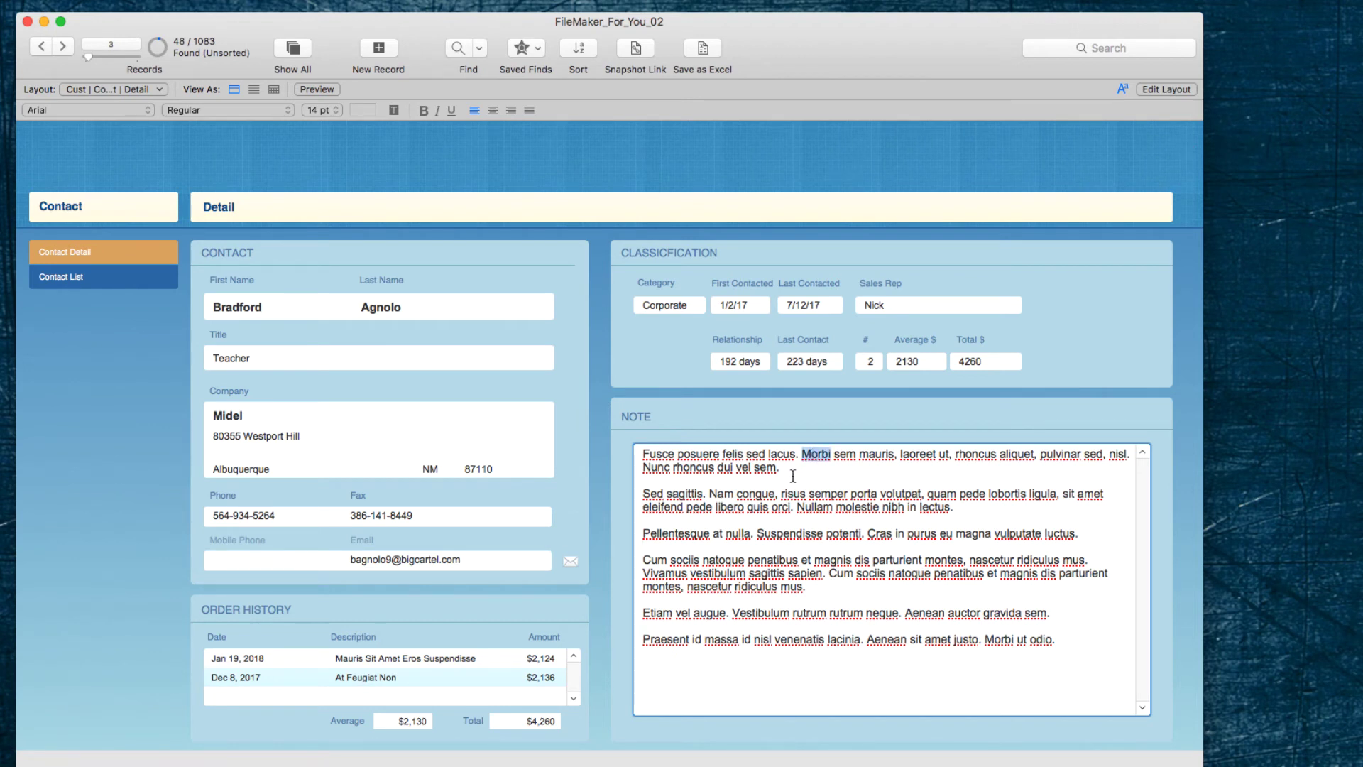
pyautogui.tripleClick(786, 456)
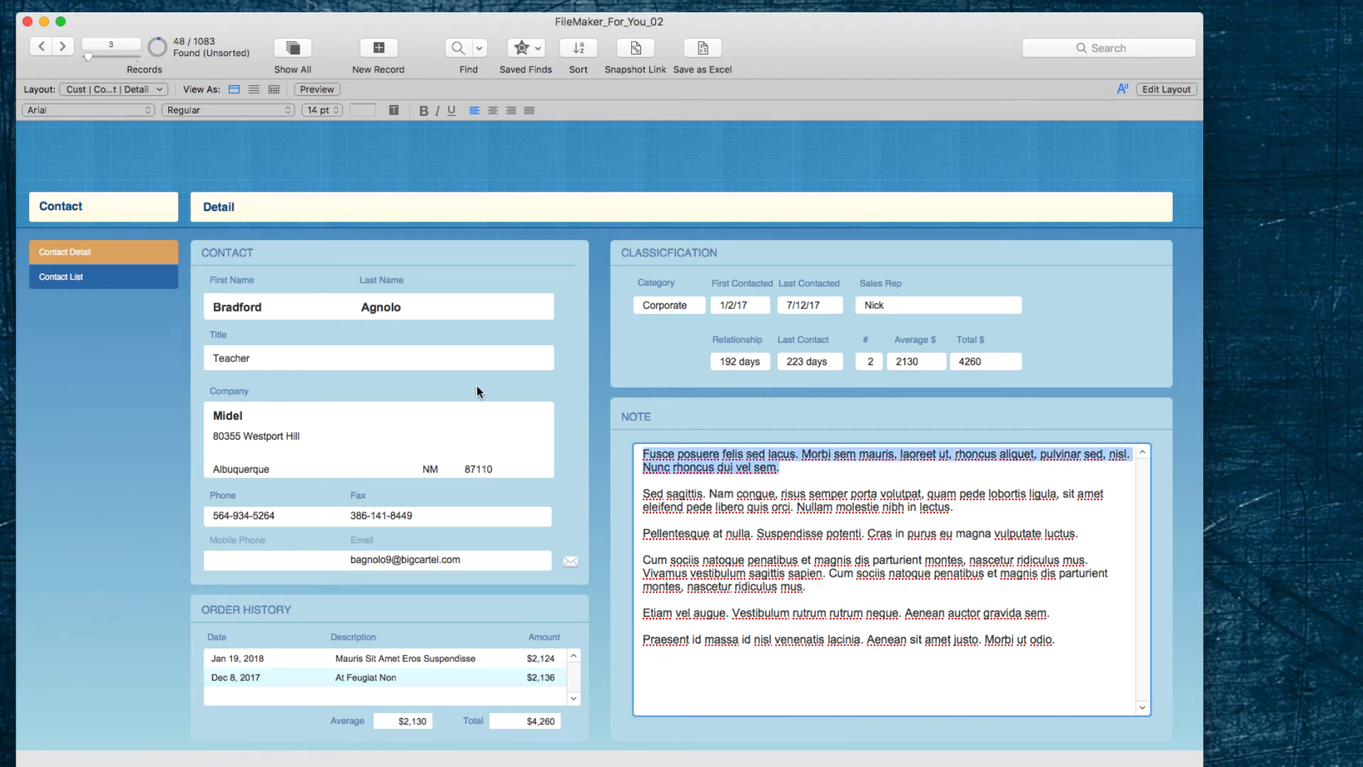
pyautogui.click(75, 110)
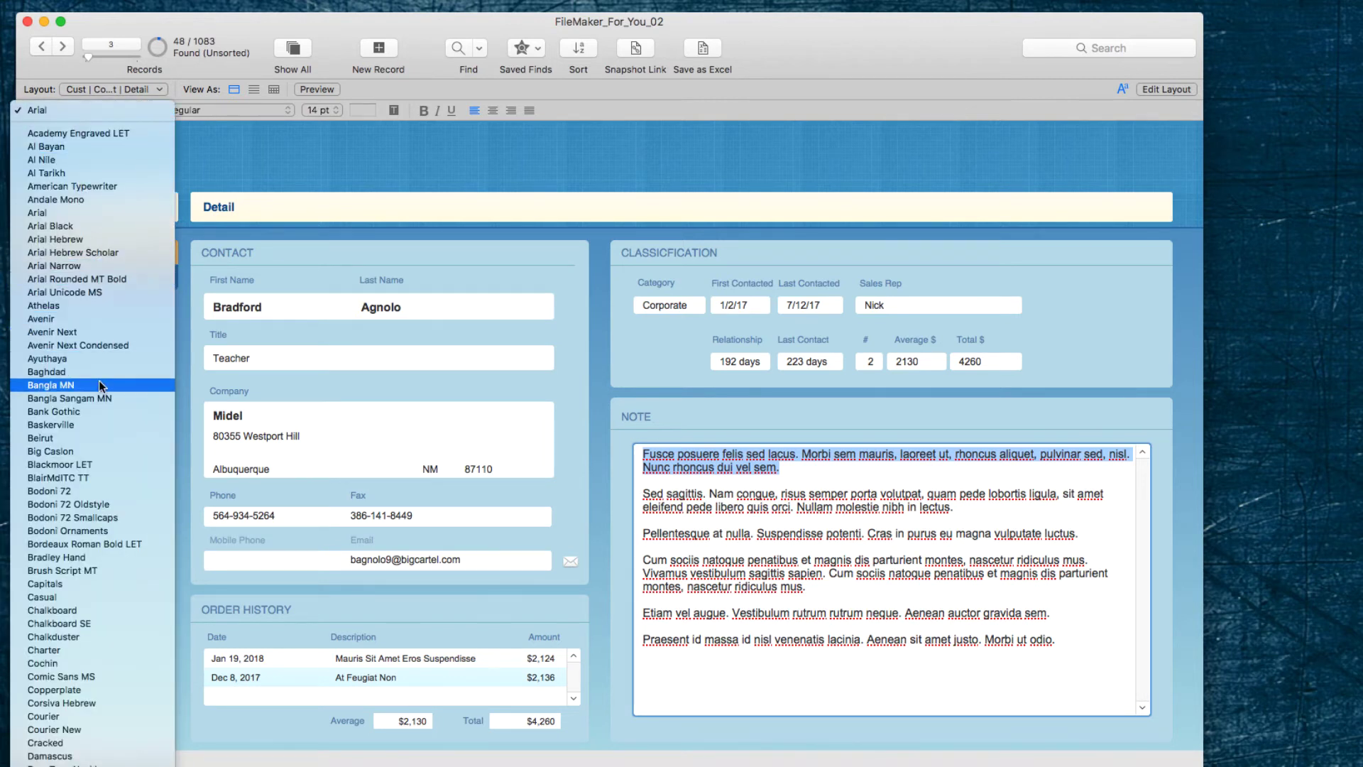
pyautogui.click(103, 452)
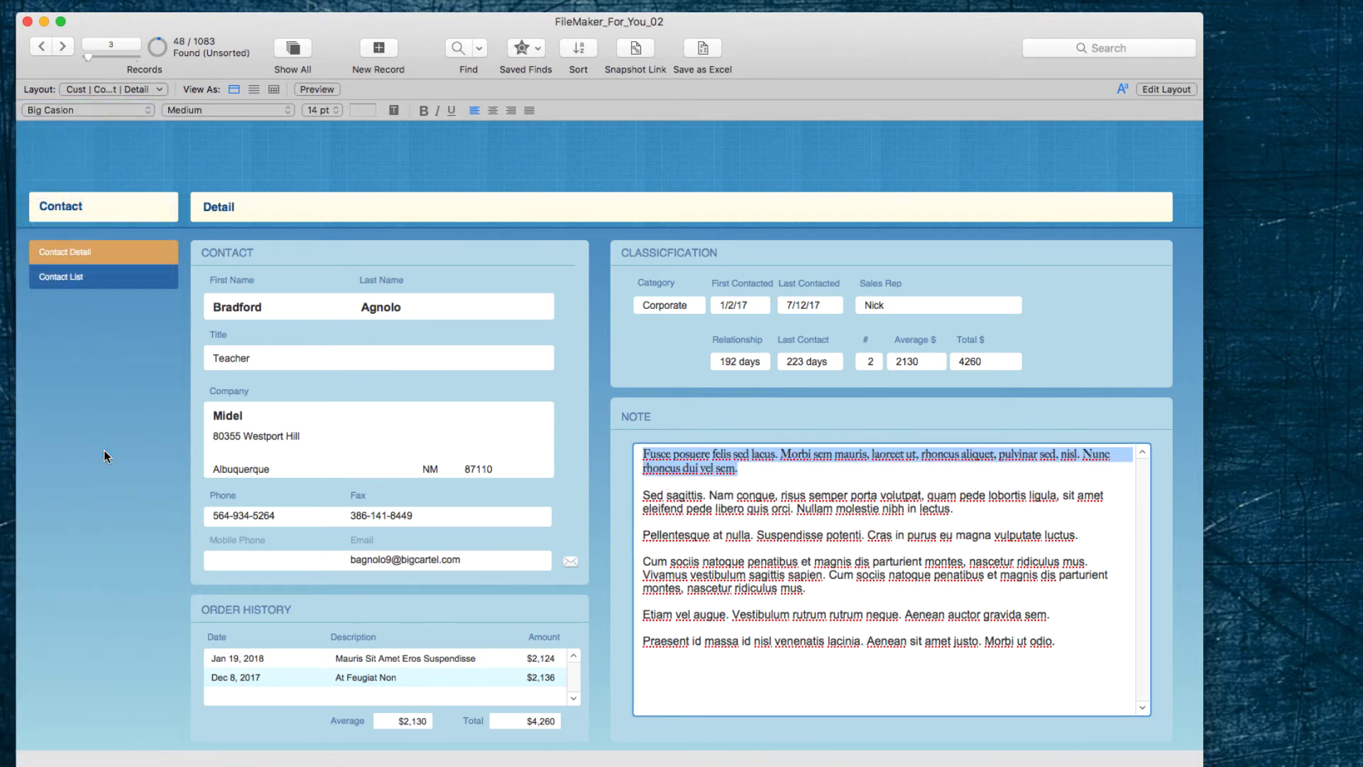
pyautogui.click(332, 109)
pyautogui.click(326, 139)
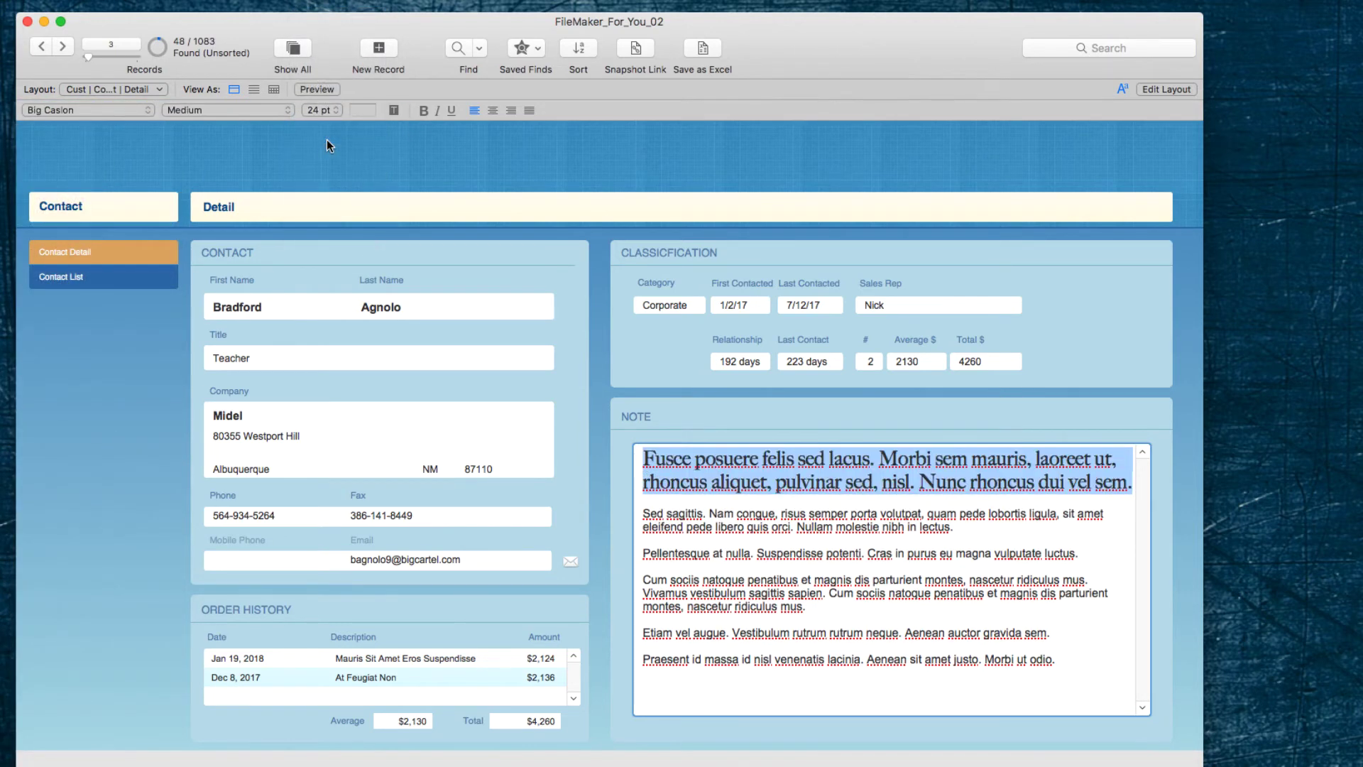
pyautogui.click(250, 109)
pyautogui.click(250, 109)
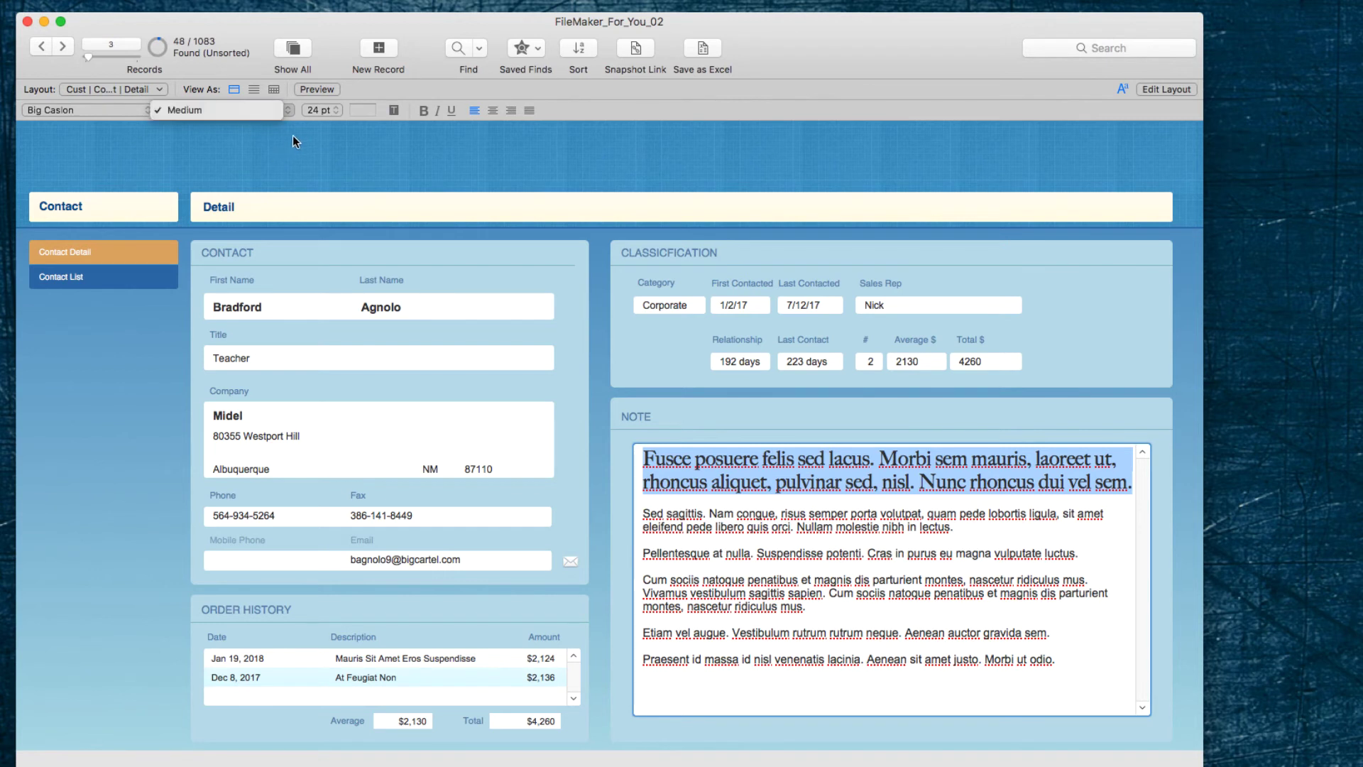
# Color the Note field's first paragraph purple and leave the field
pyautogui.click(365, 110)
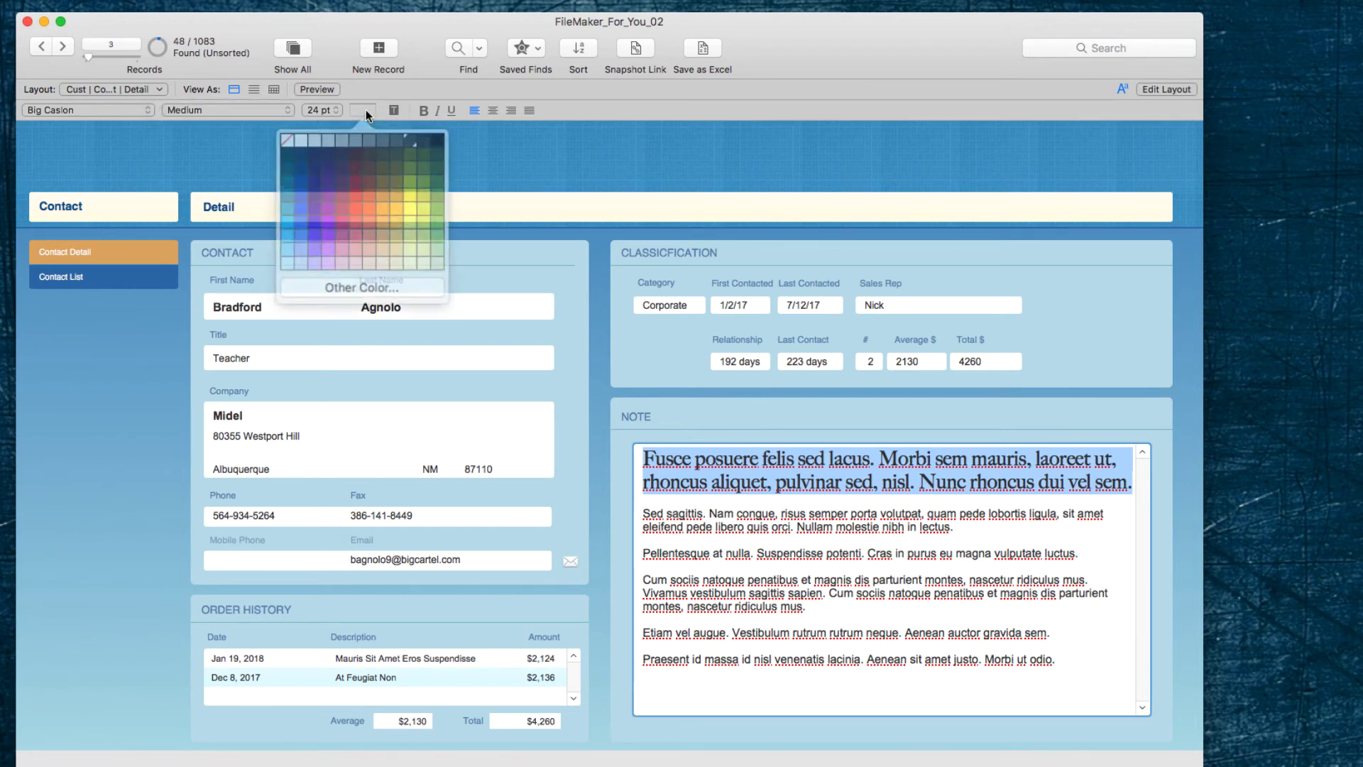
pyautogui.click(345, 207)
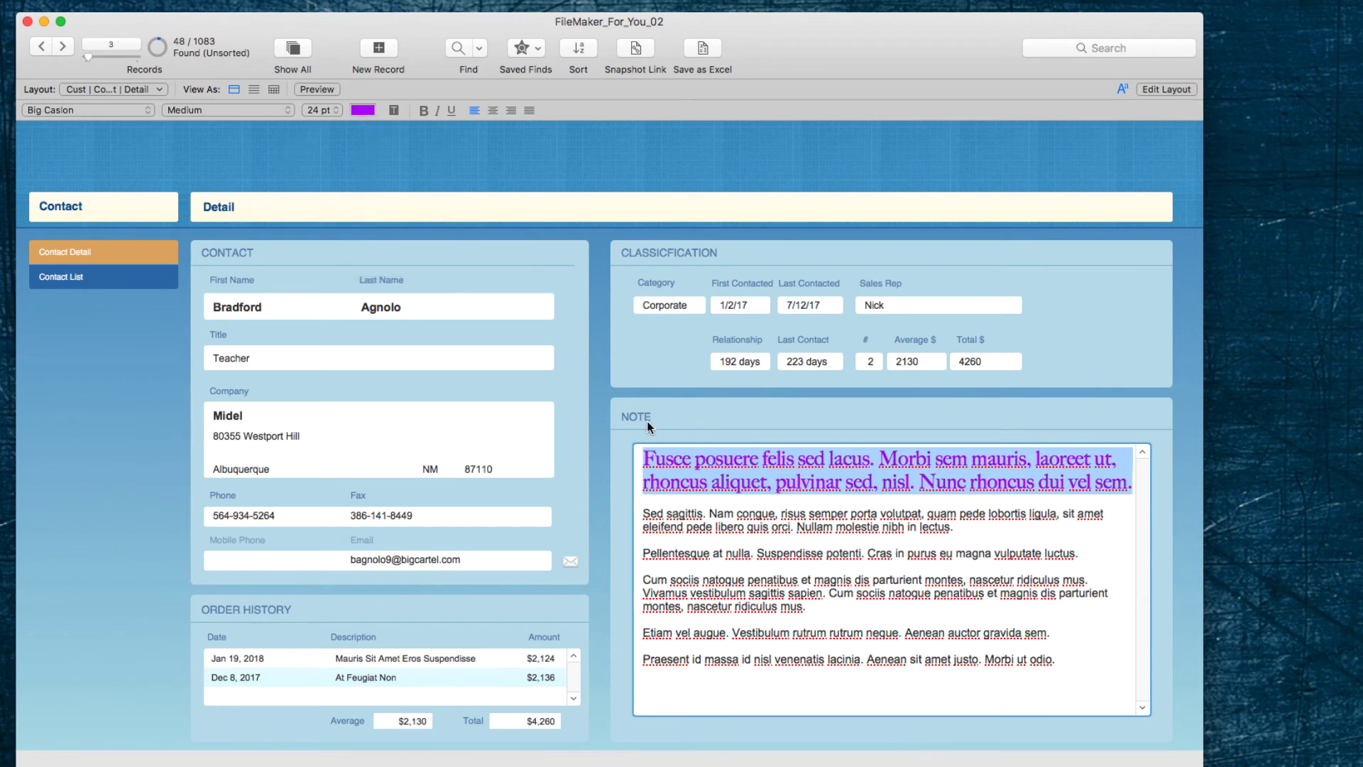
pyautogui.click(743, 414)
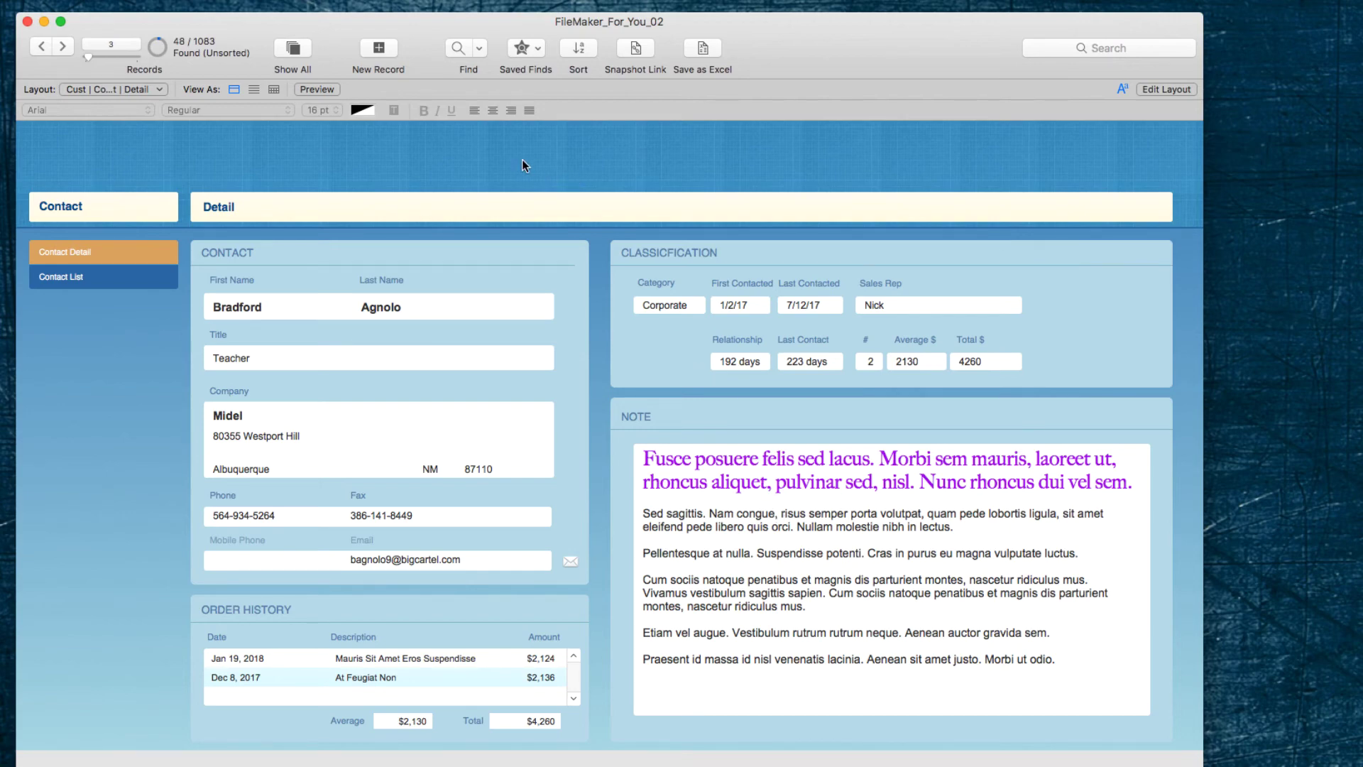
# Show the ruler and activate the Note field at the end of its second paragraph
pyautogui.click(397, 12)
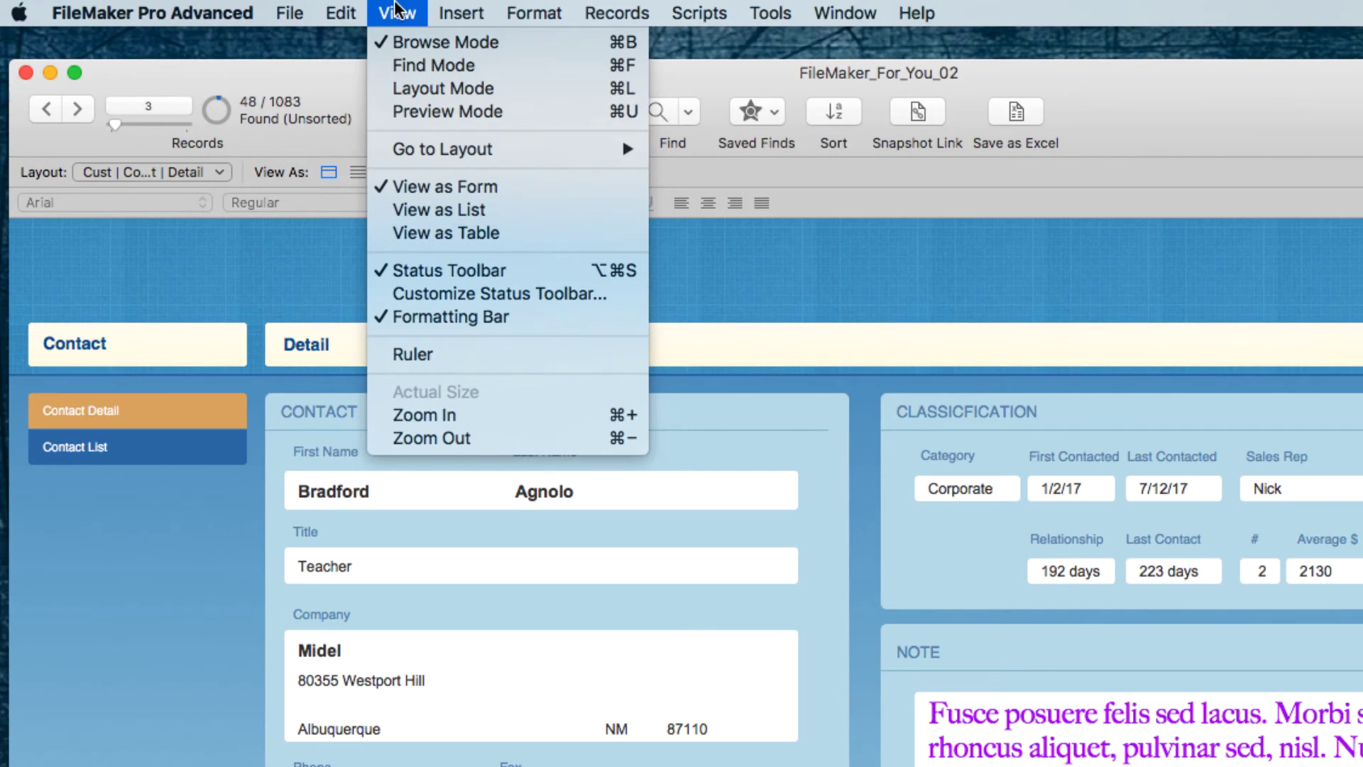
pyautogui.click(409, 350)
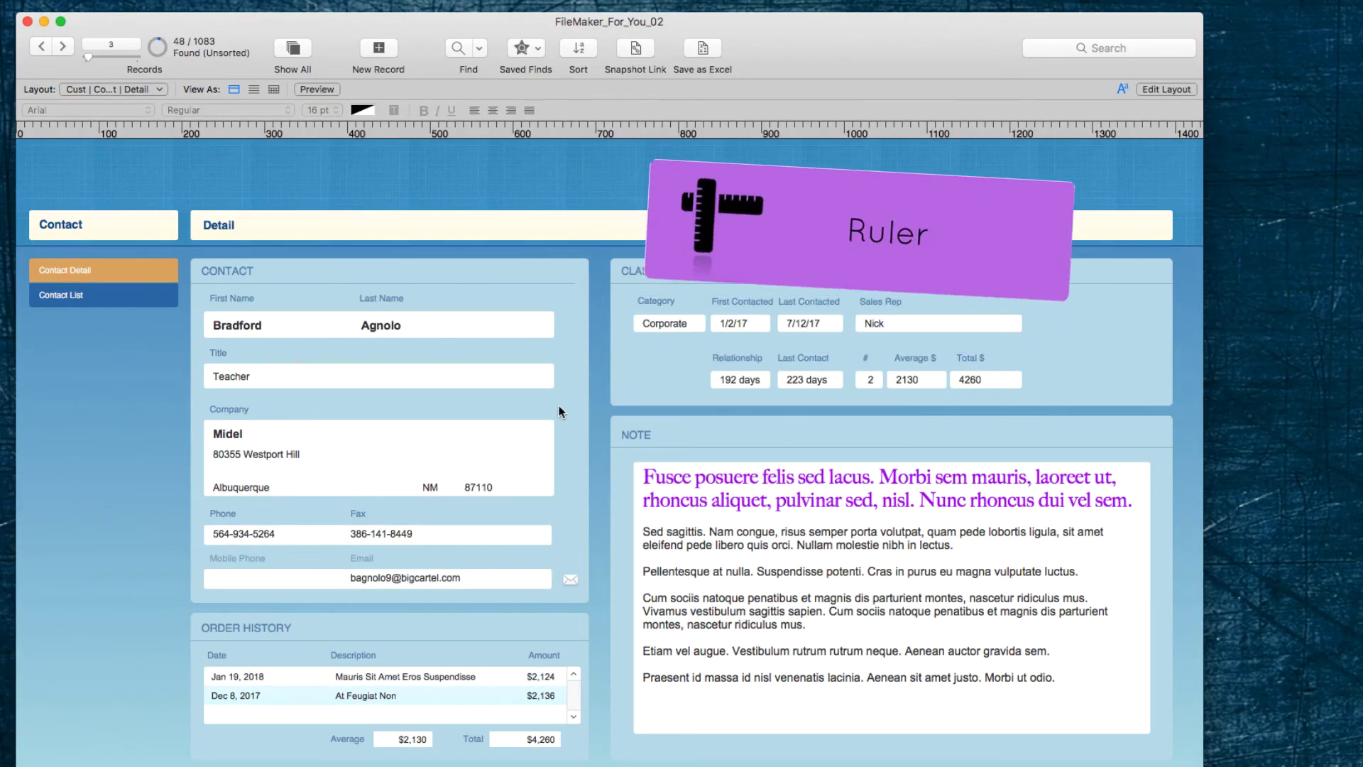
pyautogui.click(684, 551)
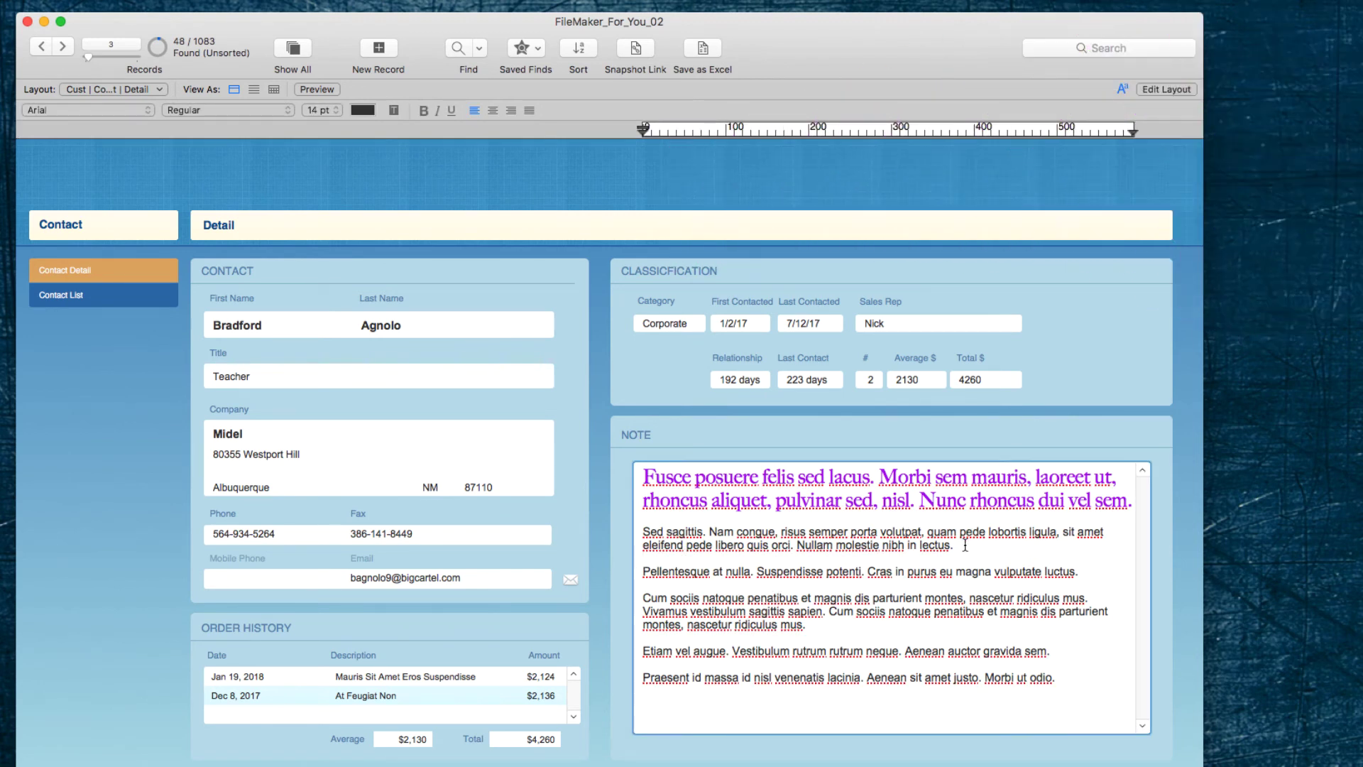
# Insert two line breaks after the Note field's second paragraph and add a tab on the new line
pyautogui.press('Return')
pyautogui.press('Return')
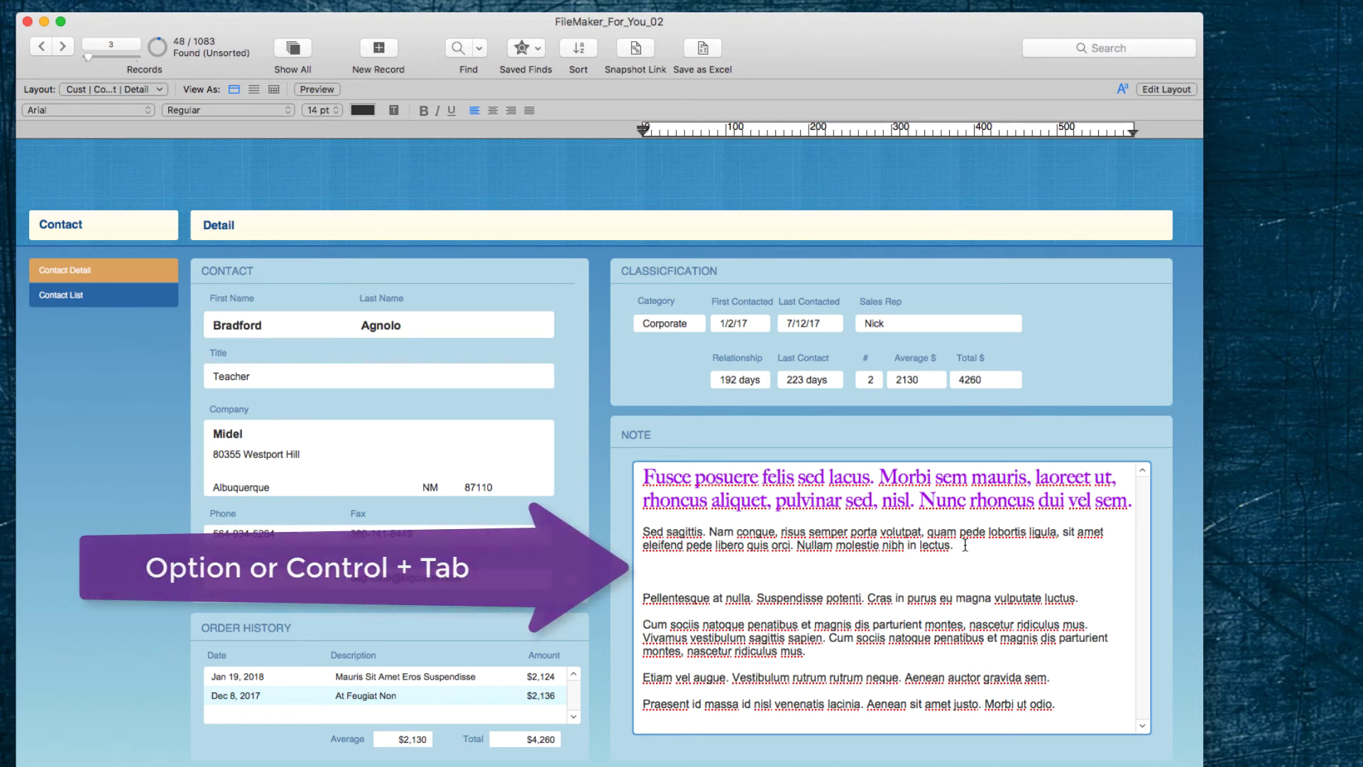
pyautogui.hotkey('ctrl', 'Tab')
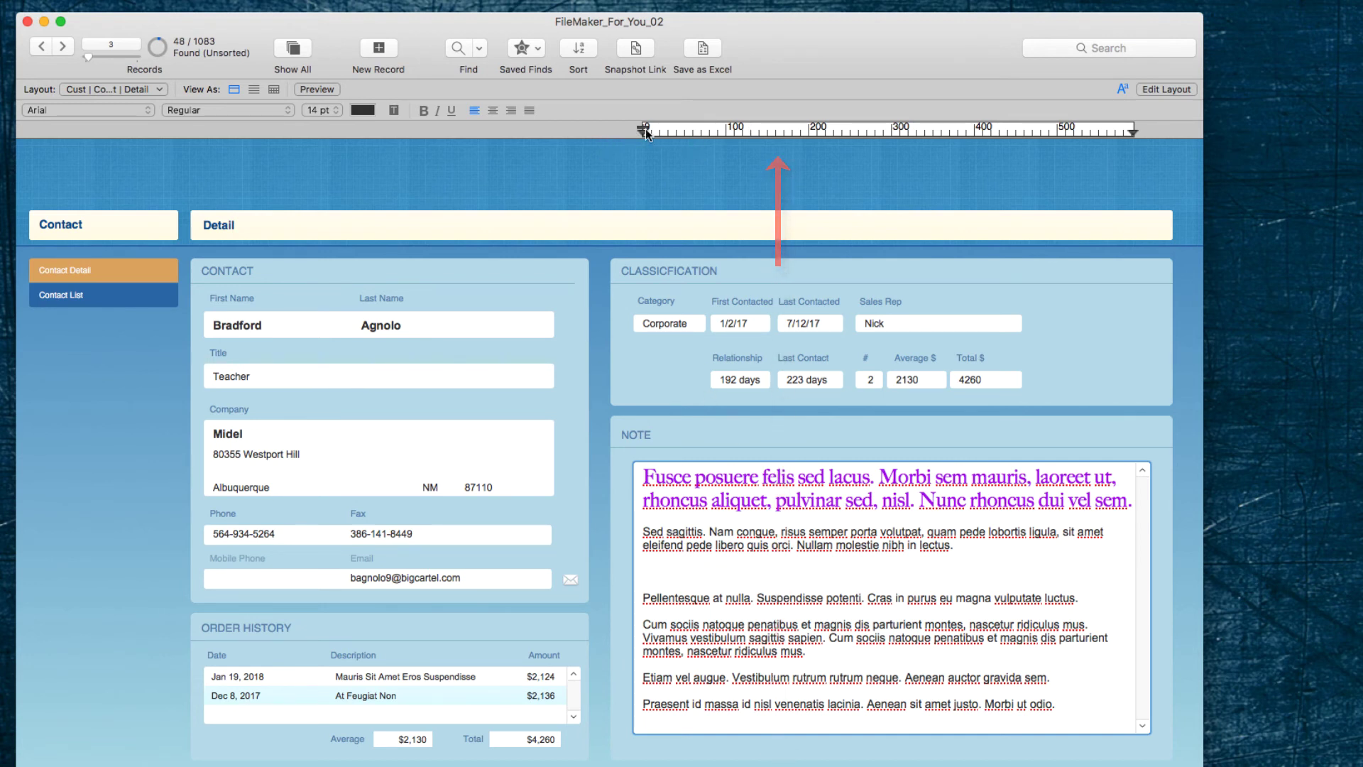
# Set a hanging indent on the new Note line, with left indent about 130 and first line at 0, and fill it with placeholder text
pyautogui.moveTo(643, 129); pyautogui.dragTo(753, 130)
pyautogui.moveTo(756, 132); pyautogui.dragTo(643, 130)
pyautogui.write('jfeiw fjieow jfieowjf iewof jeiw fjiewojf iewo j')
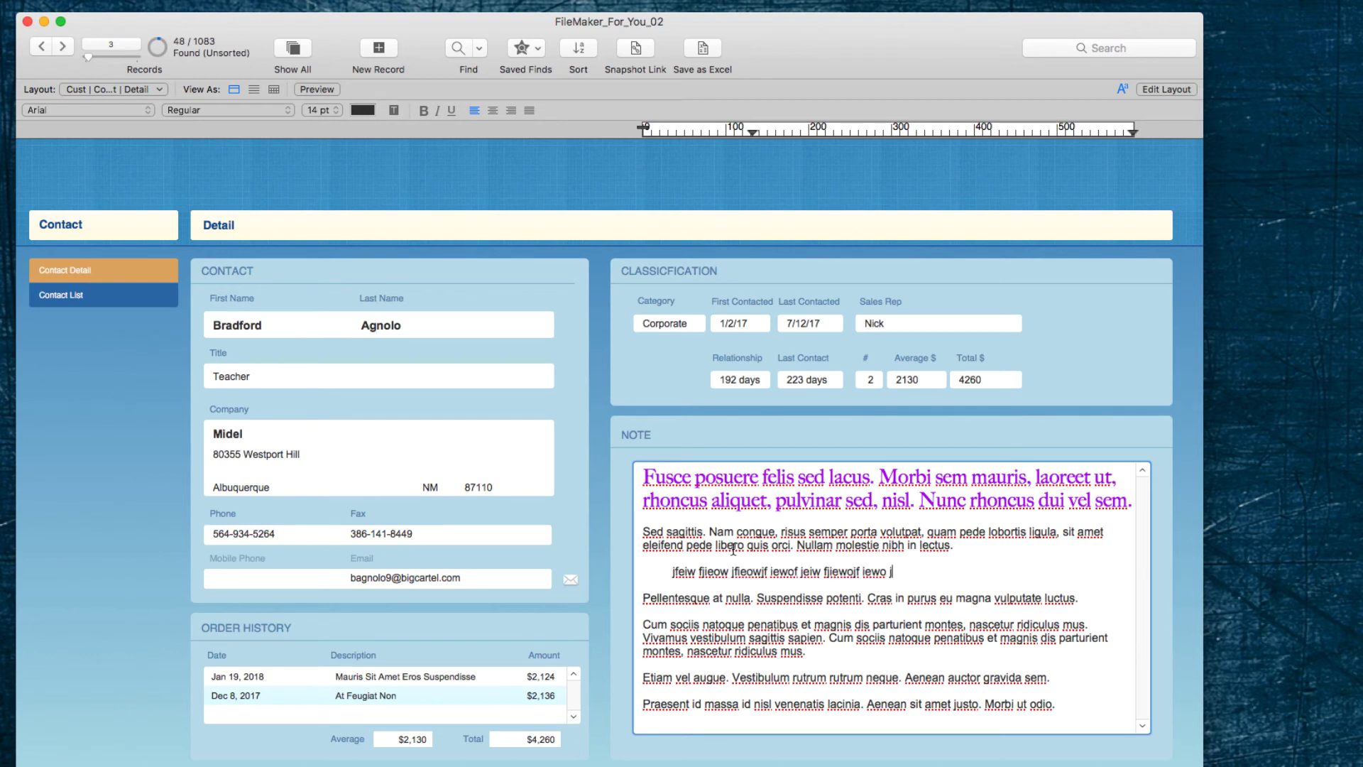
pyautogui.write('fiej fieoj fiewj fioejf ioe jfioewj f ioewj fiej fieow')
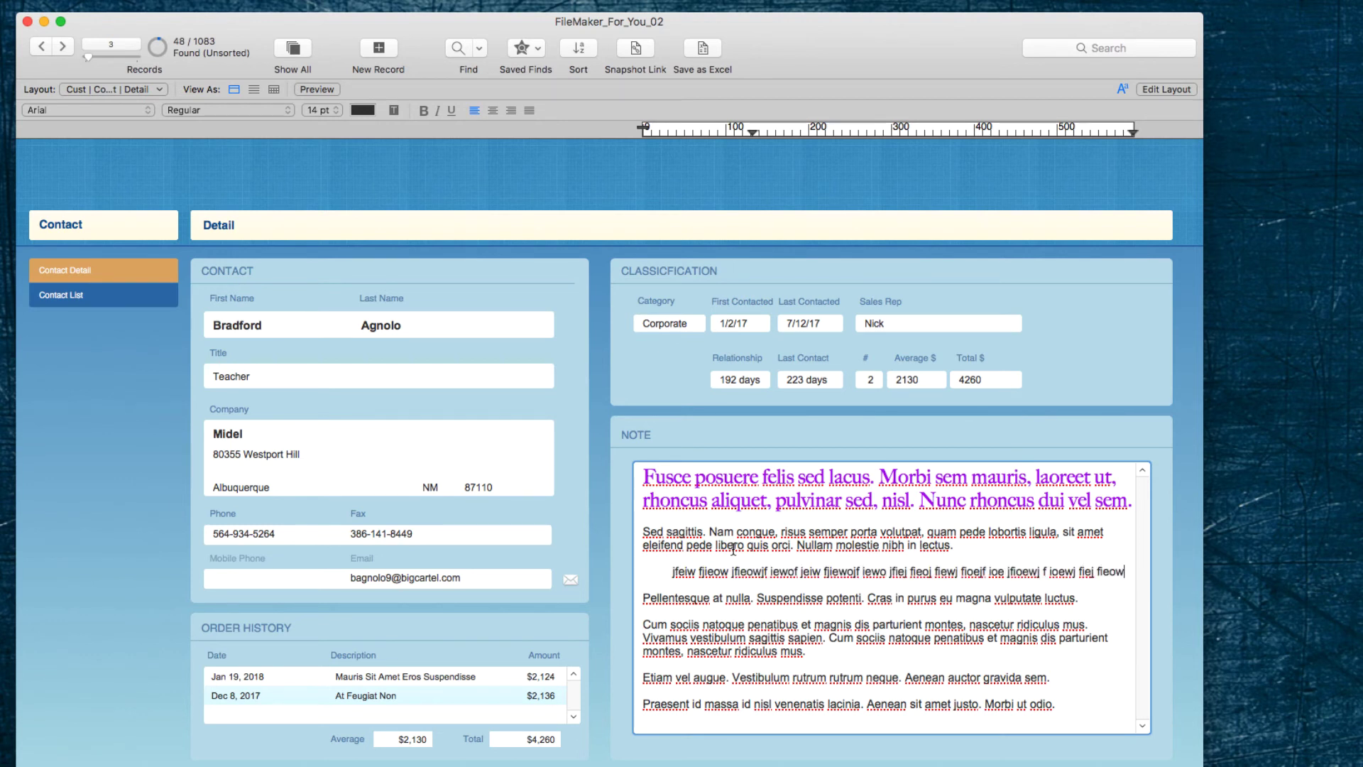
pyautogui.write(' jfioejw iof jiodj ioefwjiofejw ifo jeof jeo')
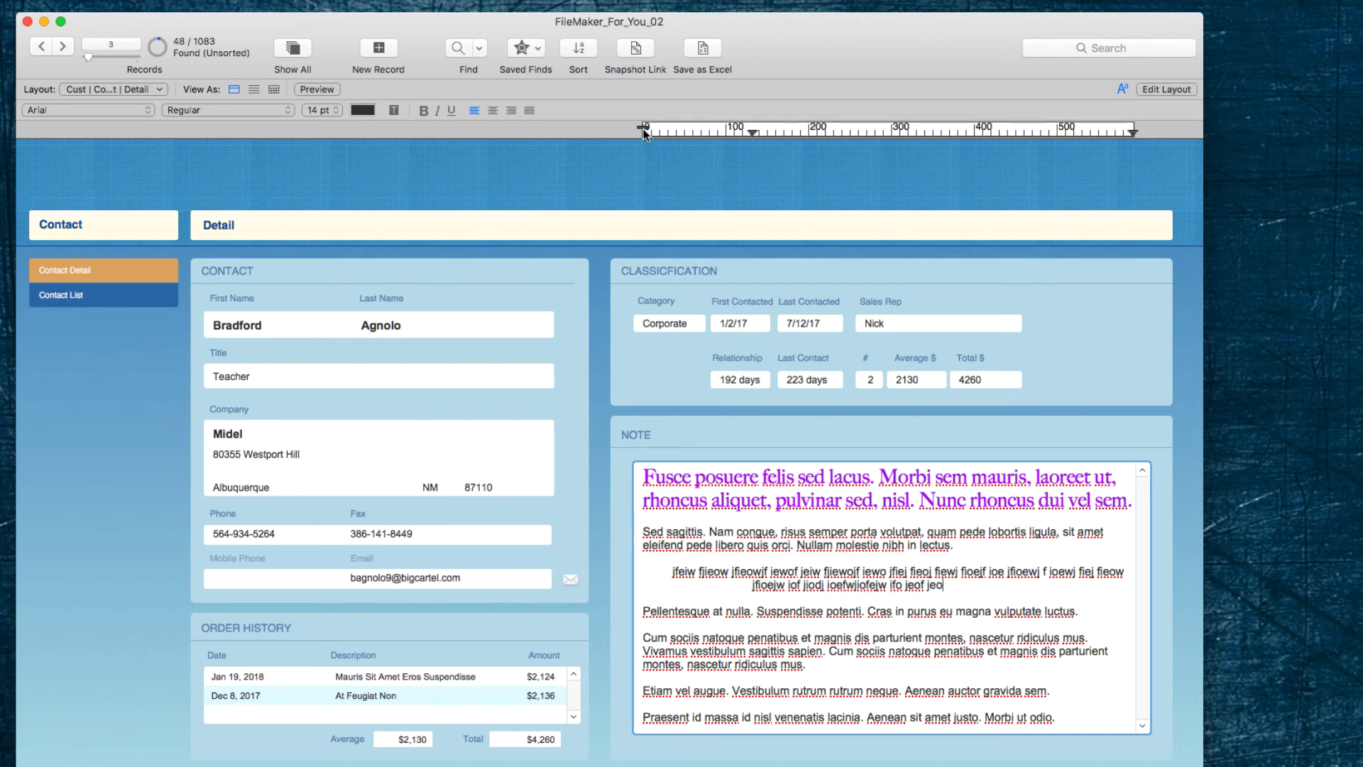
# Align the placeholder paragraph's first-line indent with its left indent at about 130, and place the cursor on the empty line below
pyautogui.moveTo(644, 131); pyautogui.dragTo(751, 129)
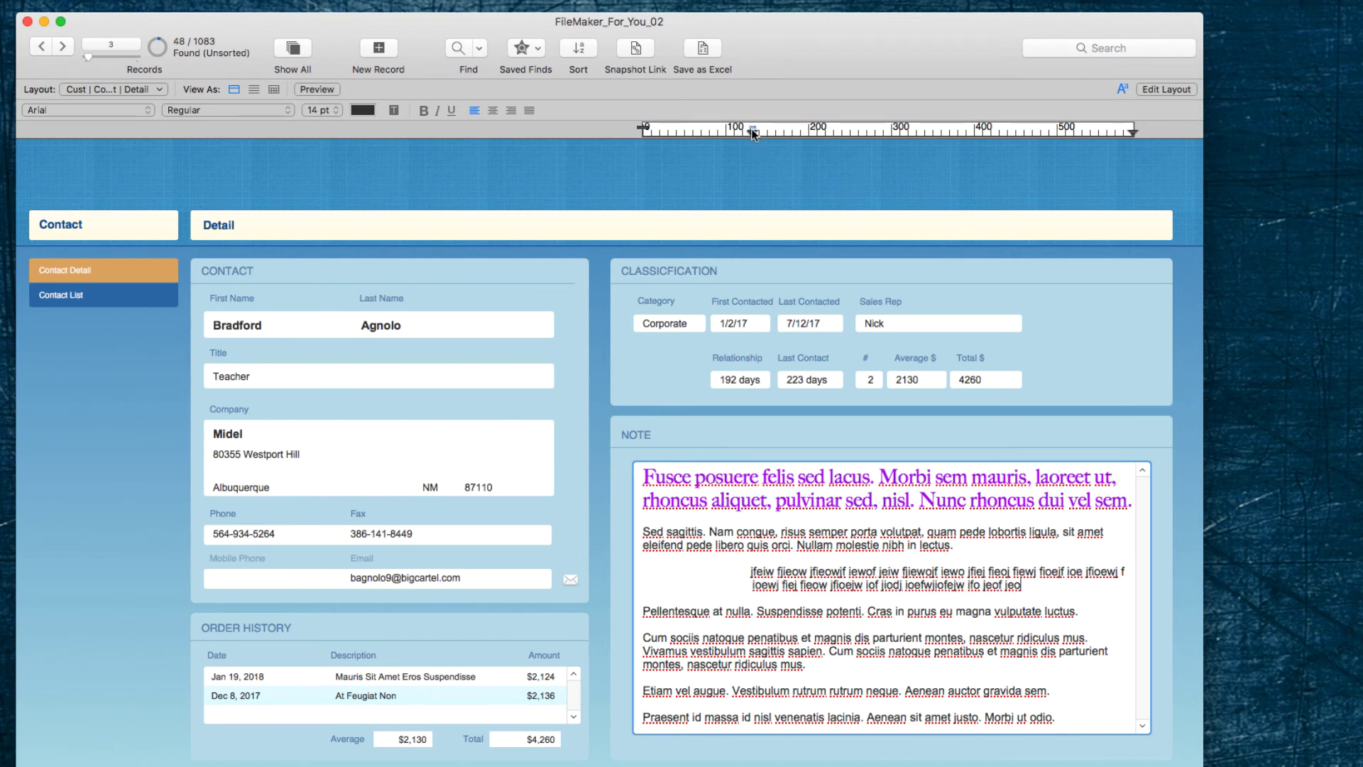
pyautogui.moveTo(754, 130); pyautogui.dragTo(757, 132)
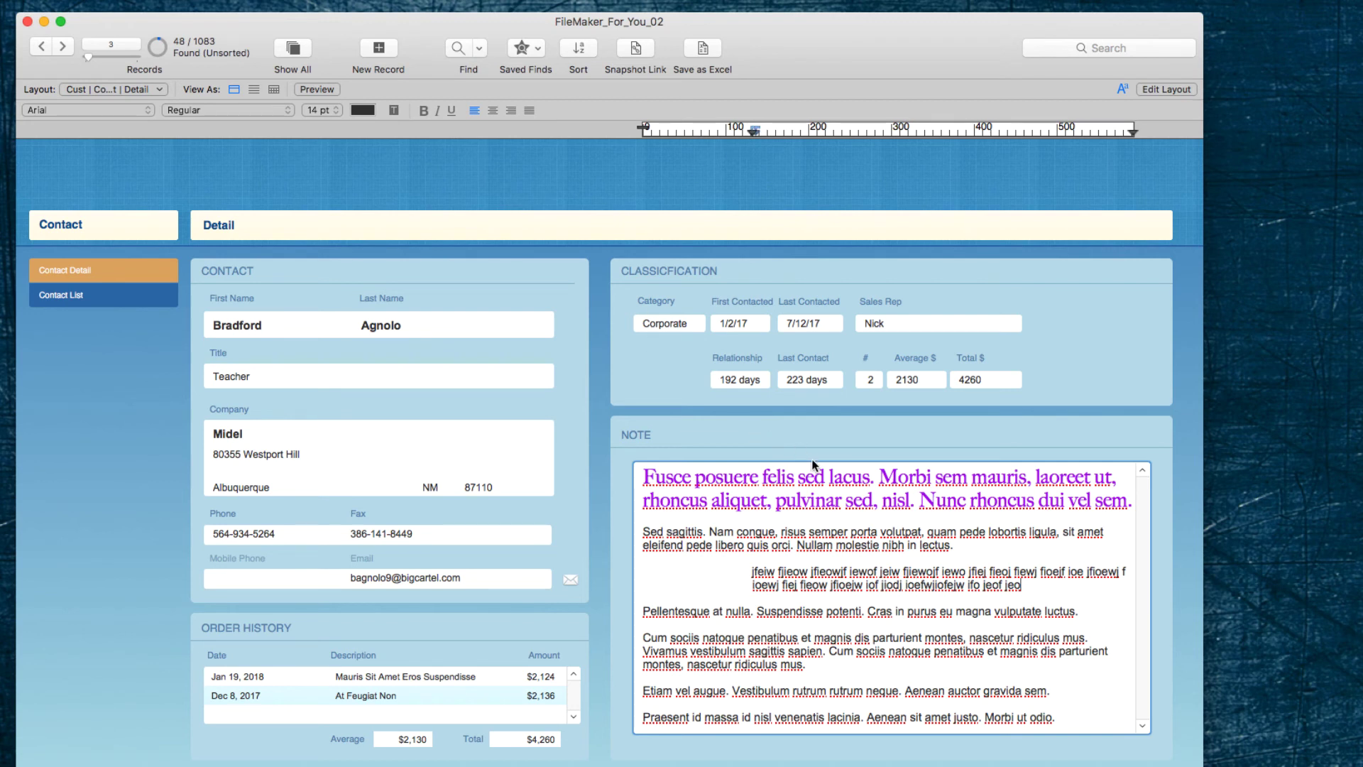
pyautogui.click(1049, 599)
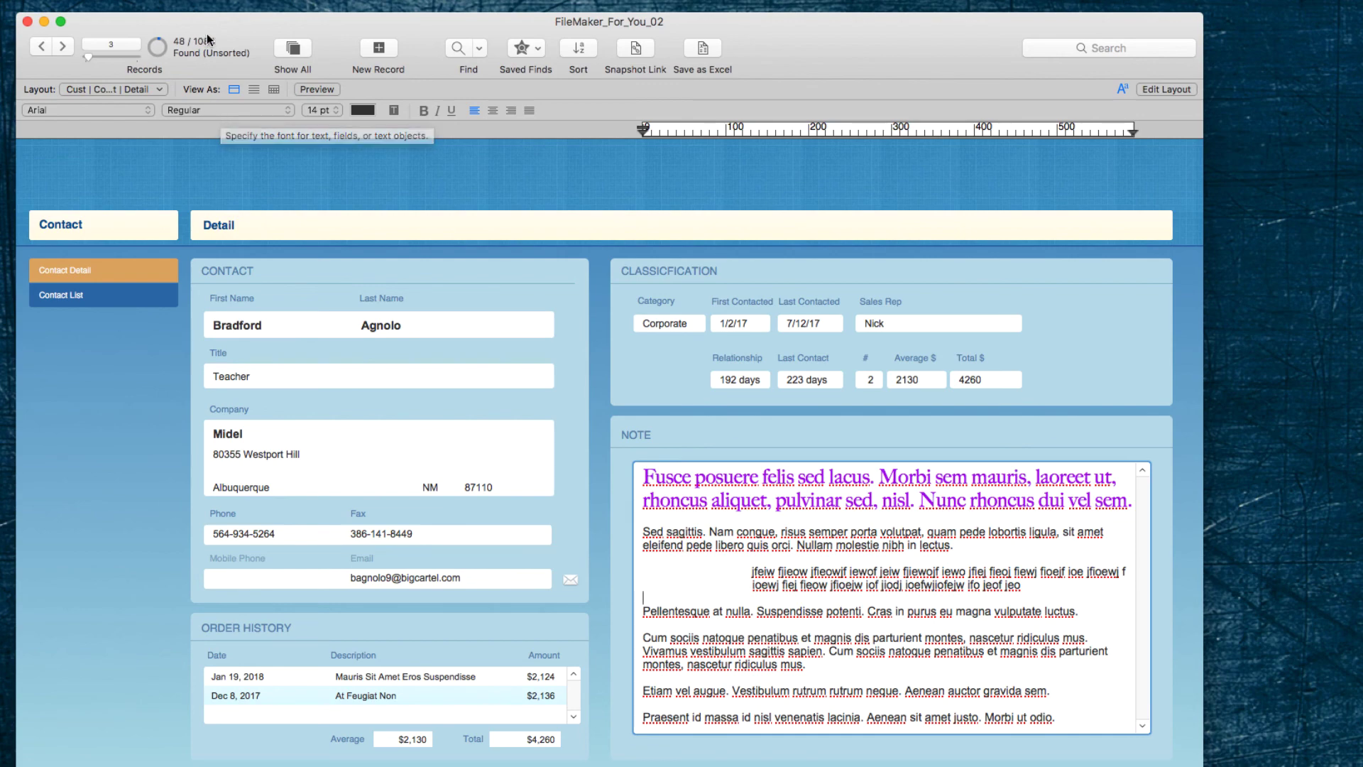
# Zoom in on the contact detail record, look through its lower part, and zoom back out to actual size
pyautogui.click(281, 0)
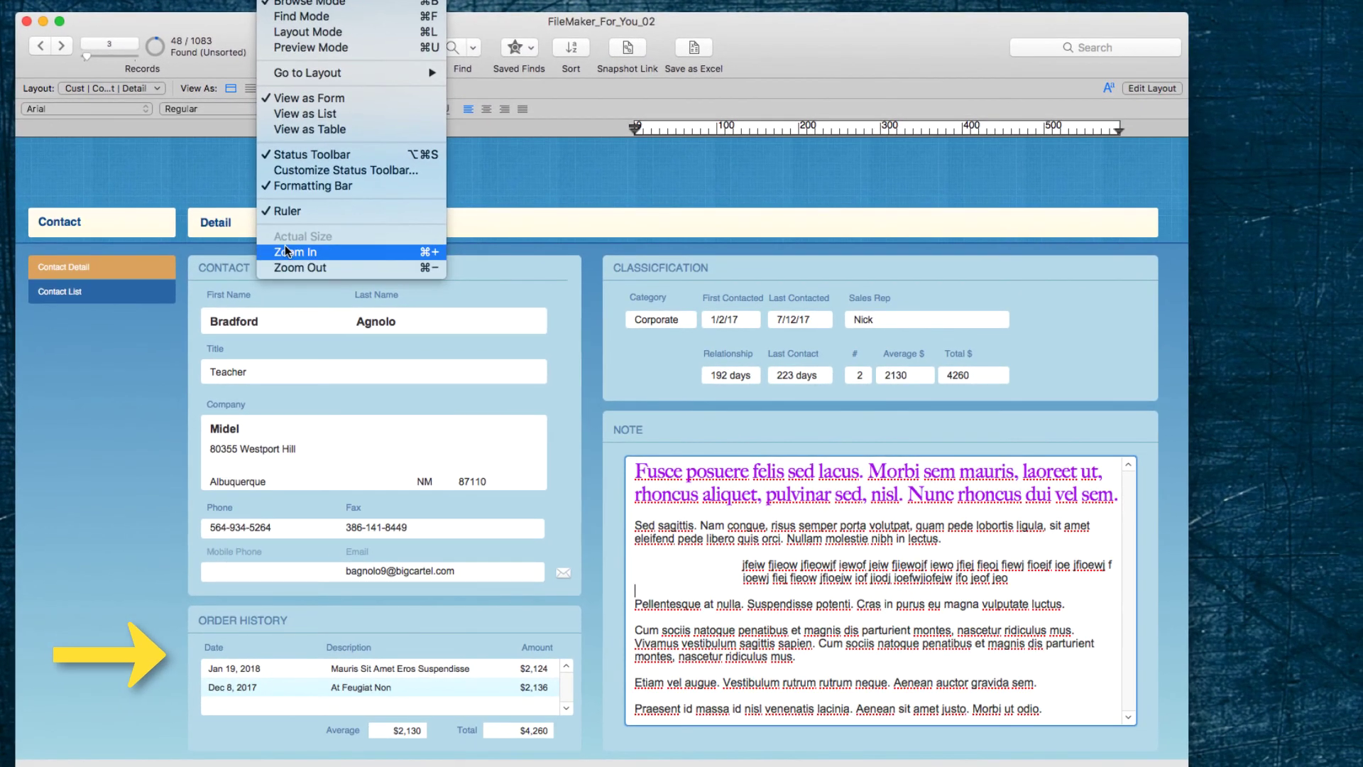
pyautogui.click(287, 252)
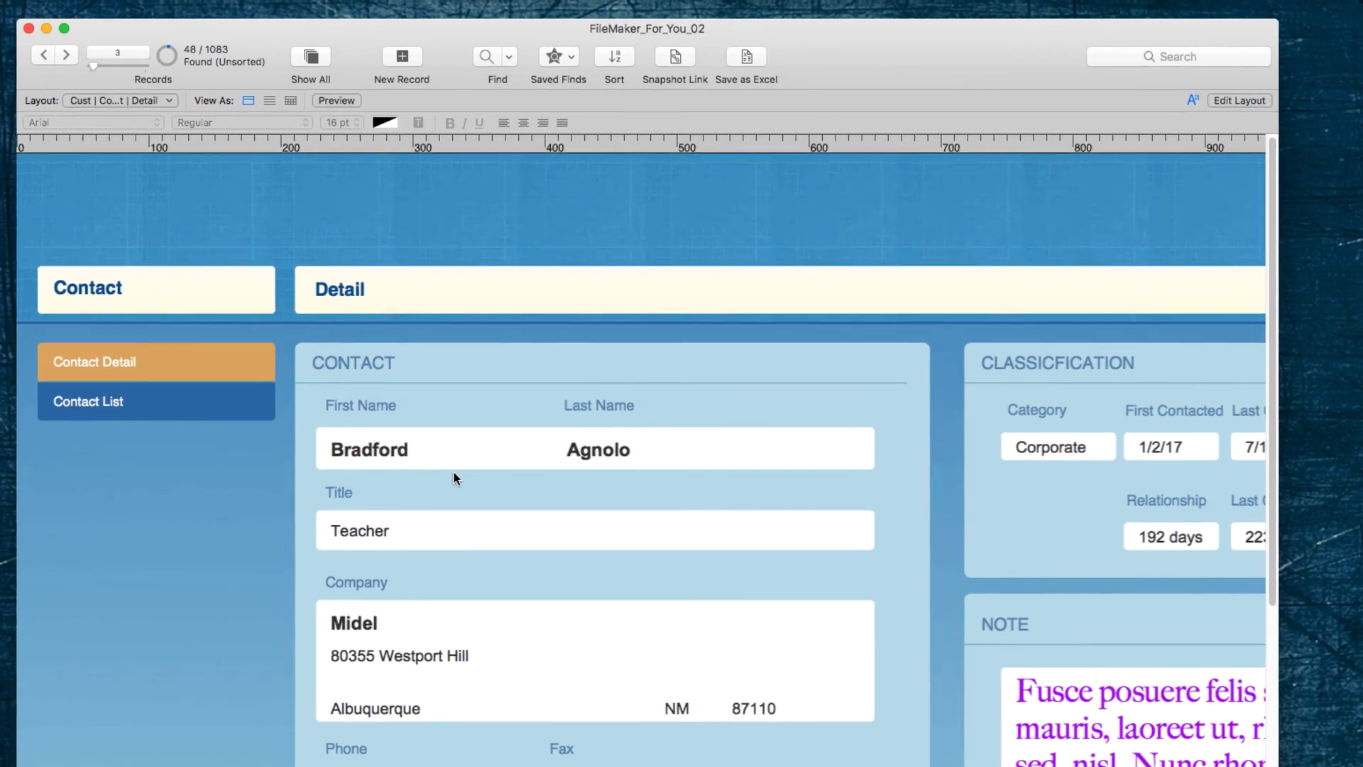
pyautogui.scroll(-5, 454, 471)
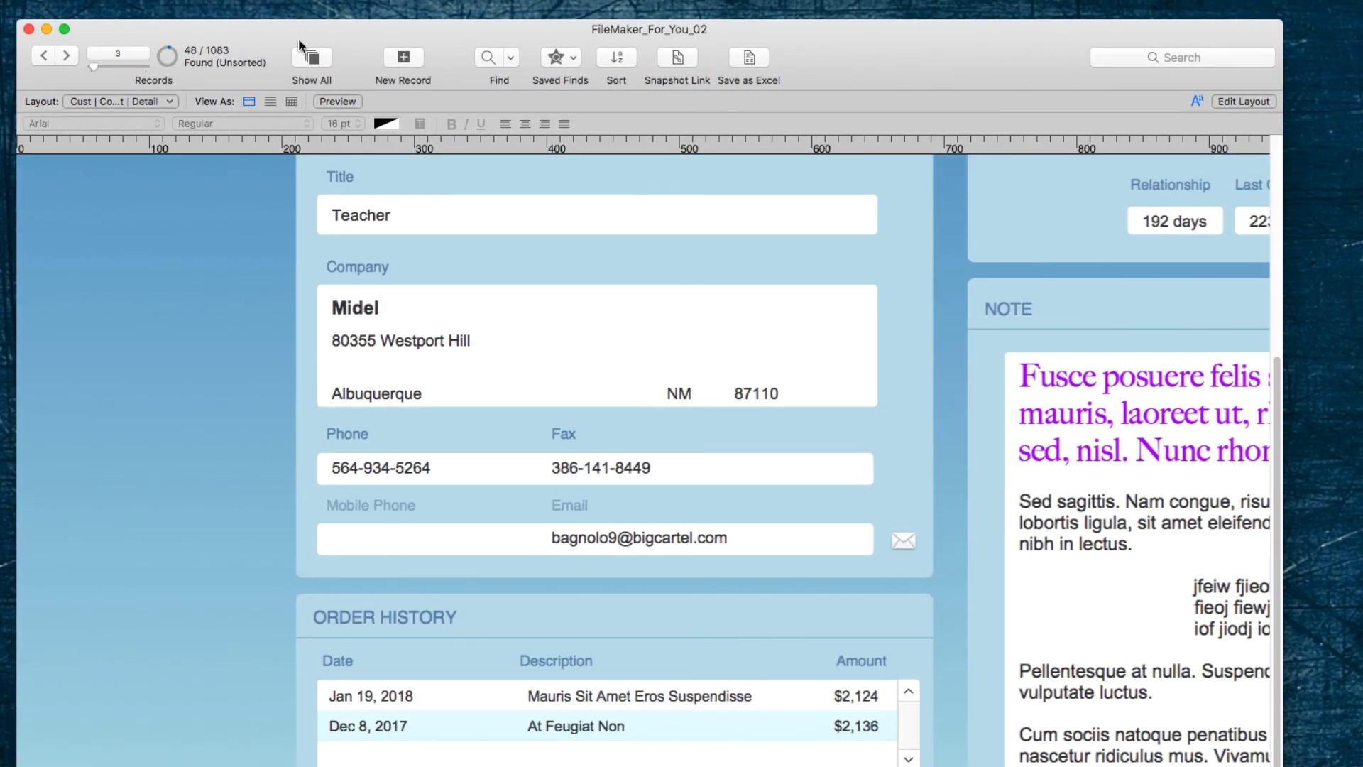
pyautogui.click(373, 12)
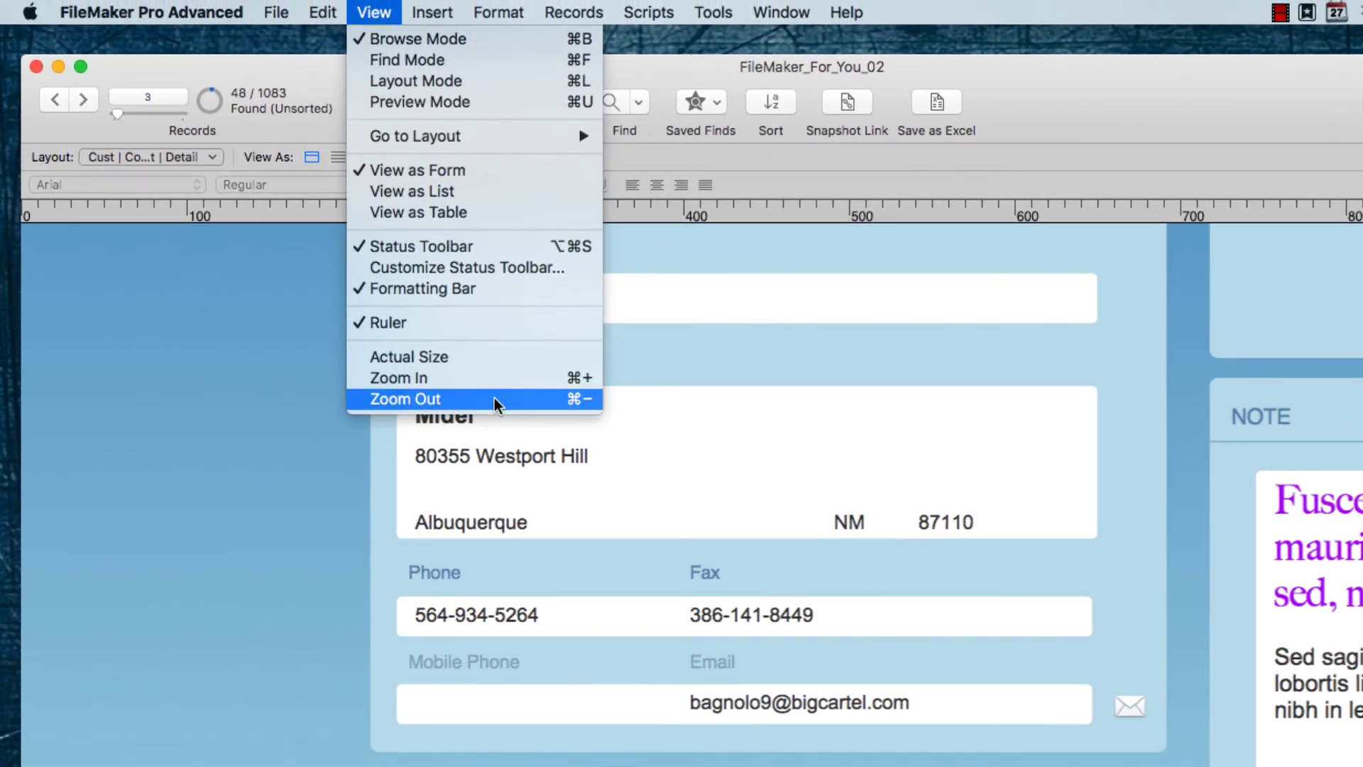
pyautogui.click(495, 400)
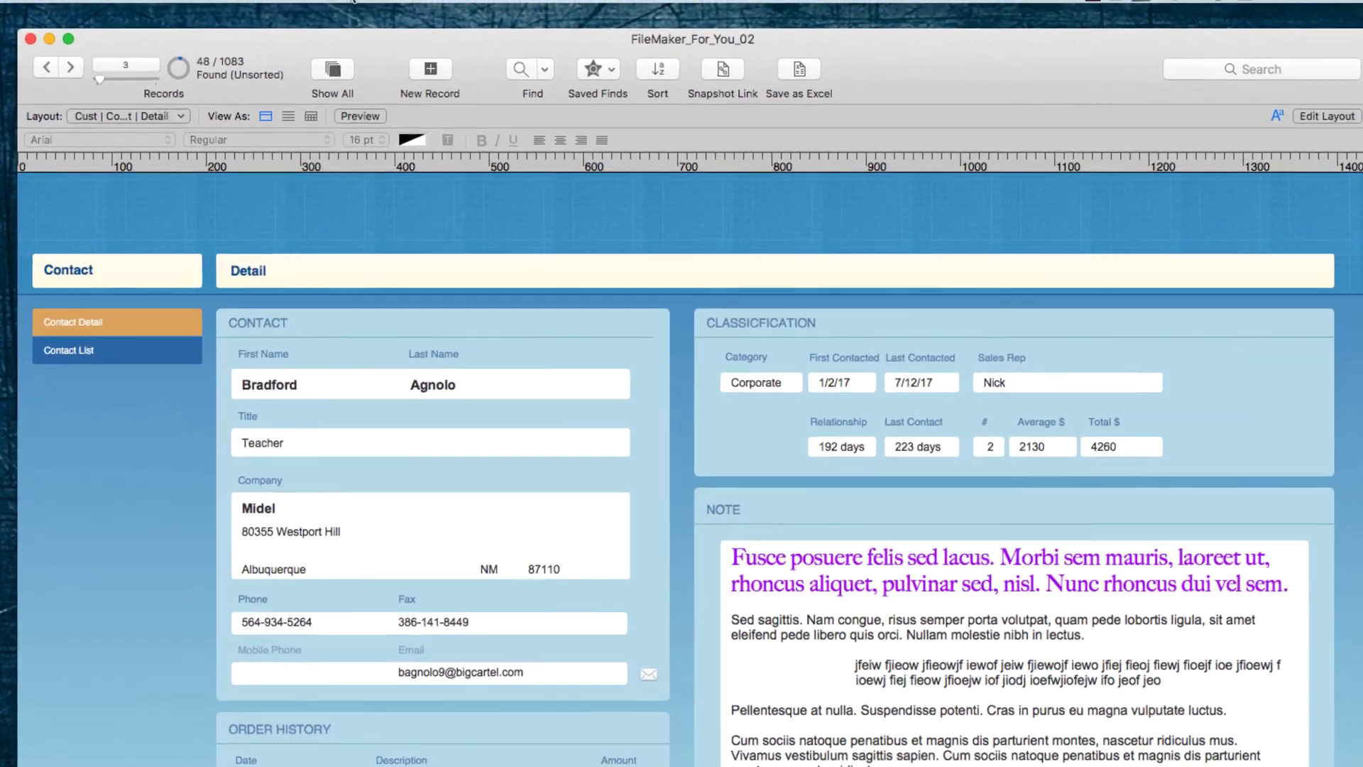
pyautogui.click(419, 12)
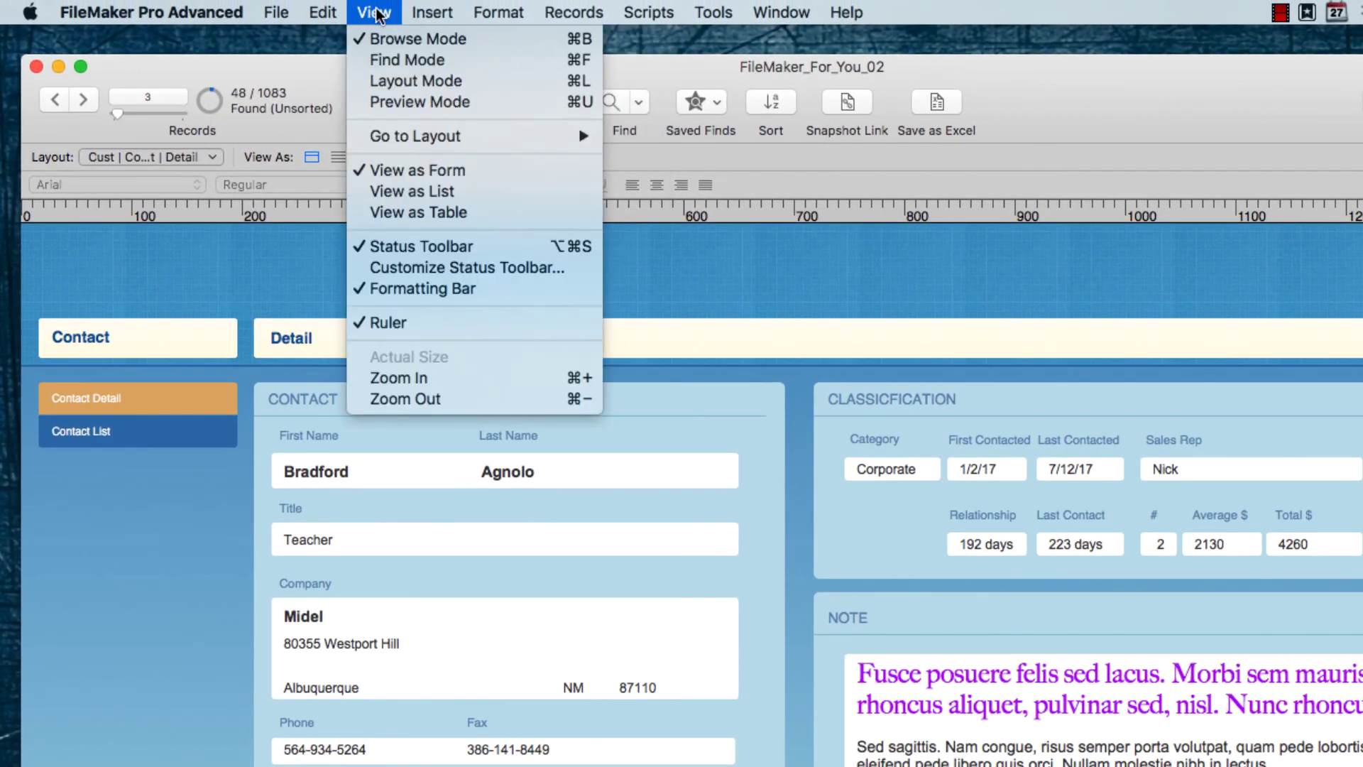
pyautogui.press('Escape')
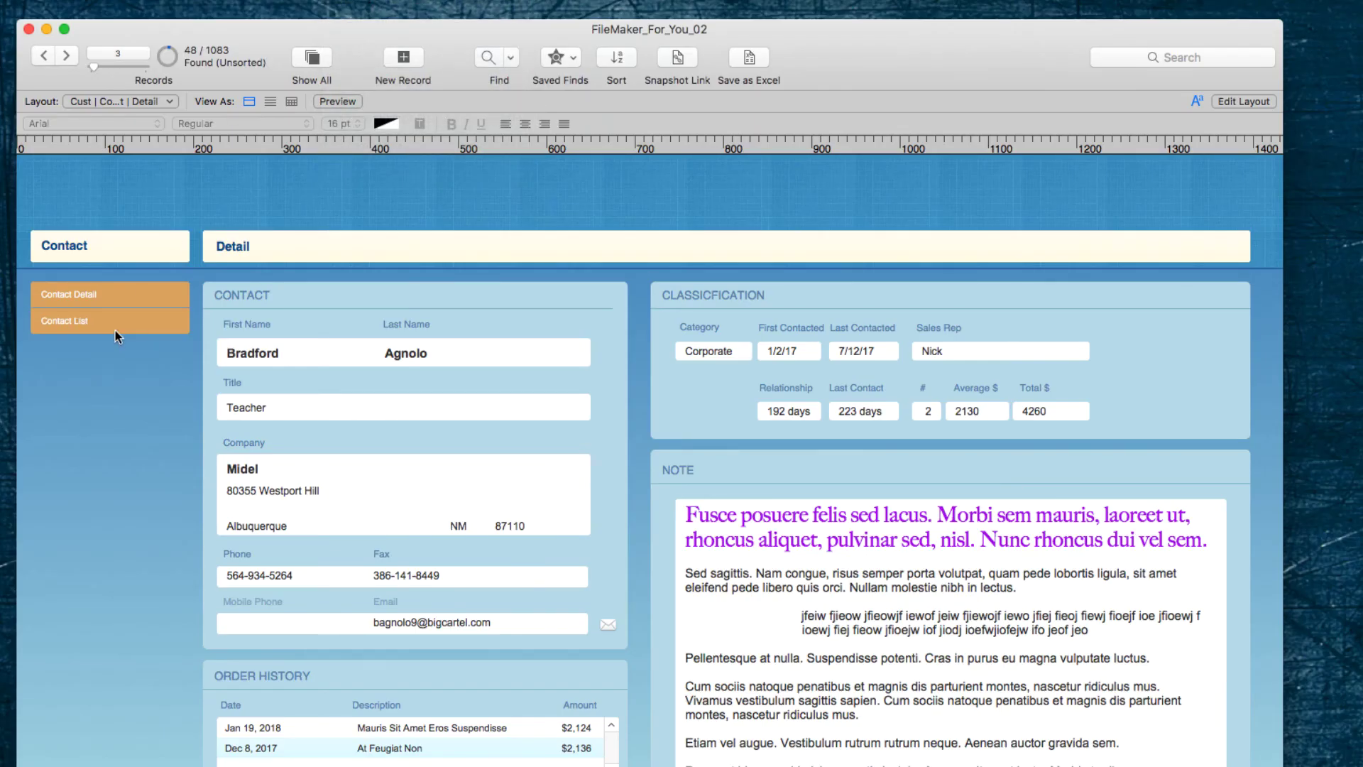
# Switch to the contact list layout, zoom it out one level, and look through the records
pyautogui.click(116, 331)
pyautogui.click(298, 7)
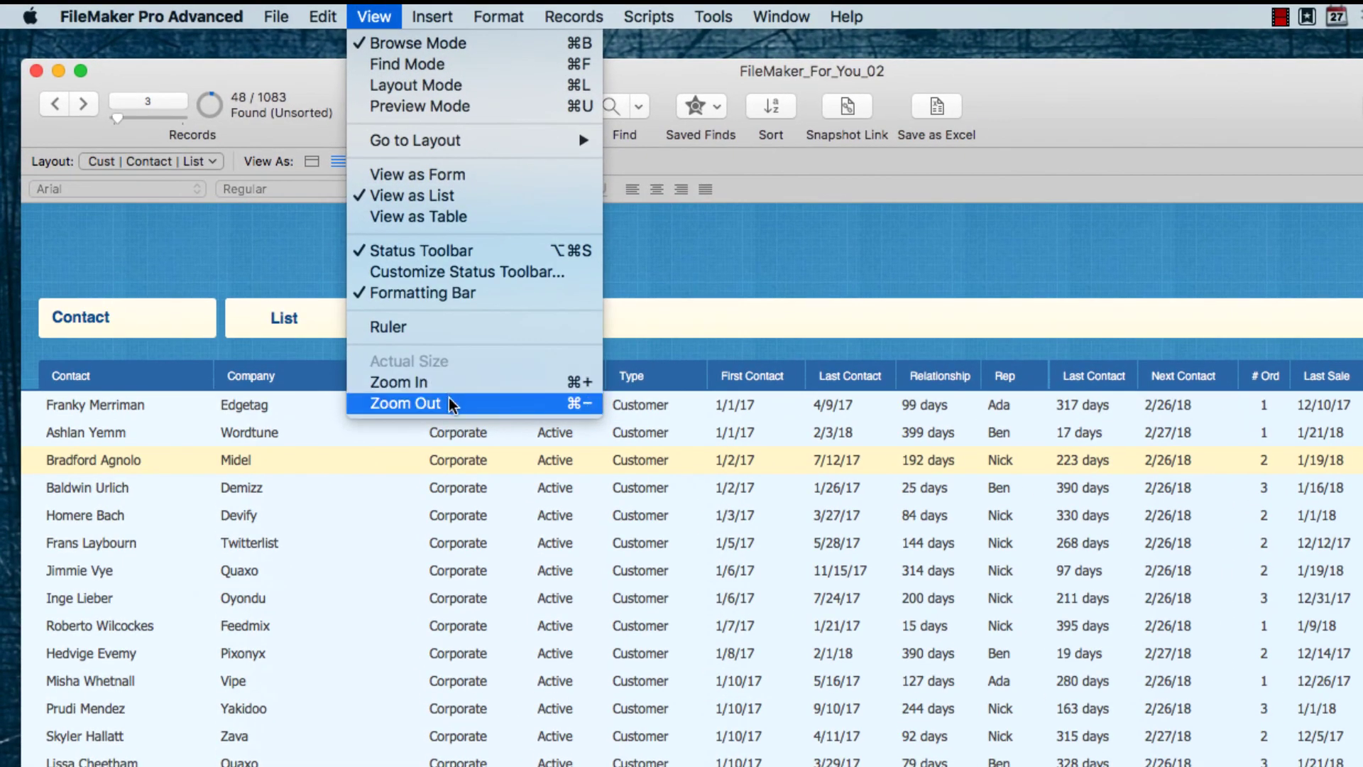
pyautogui.click(418, 360)
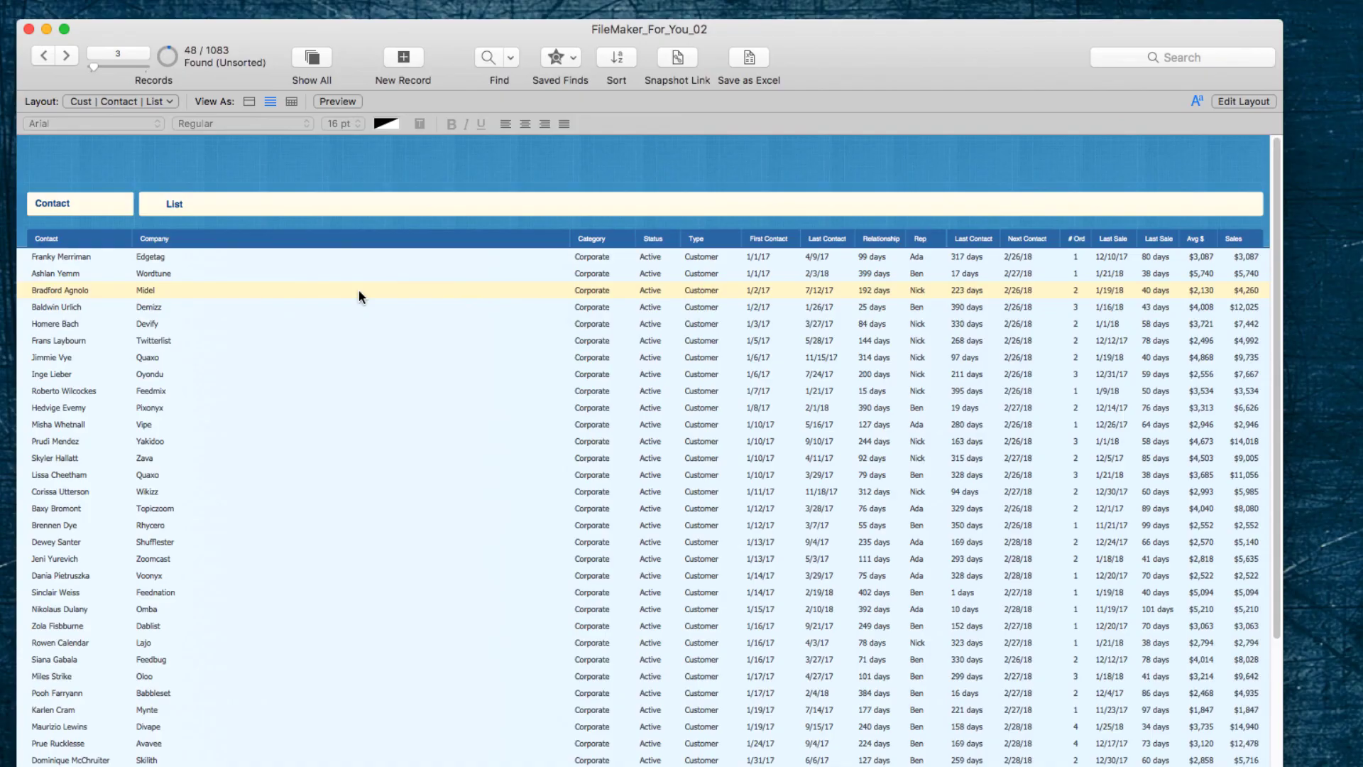
pyautogui.scroll(-5, 445, 434)
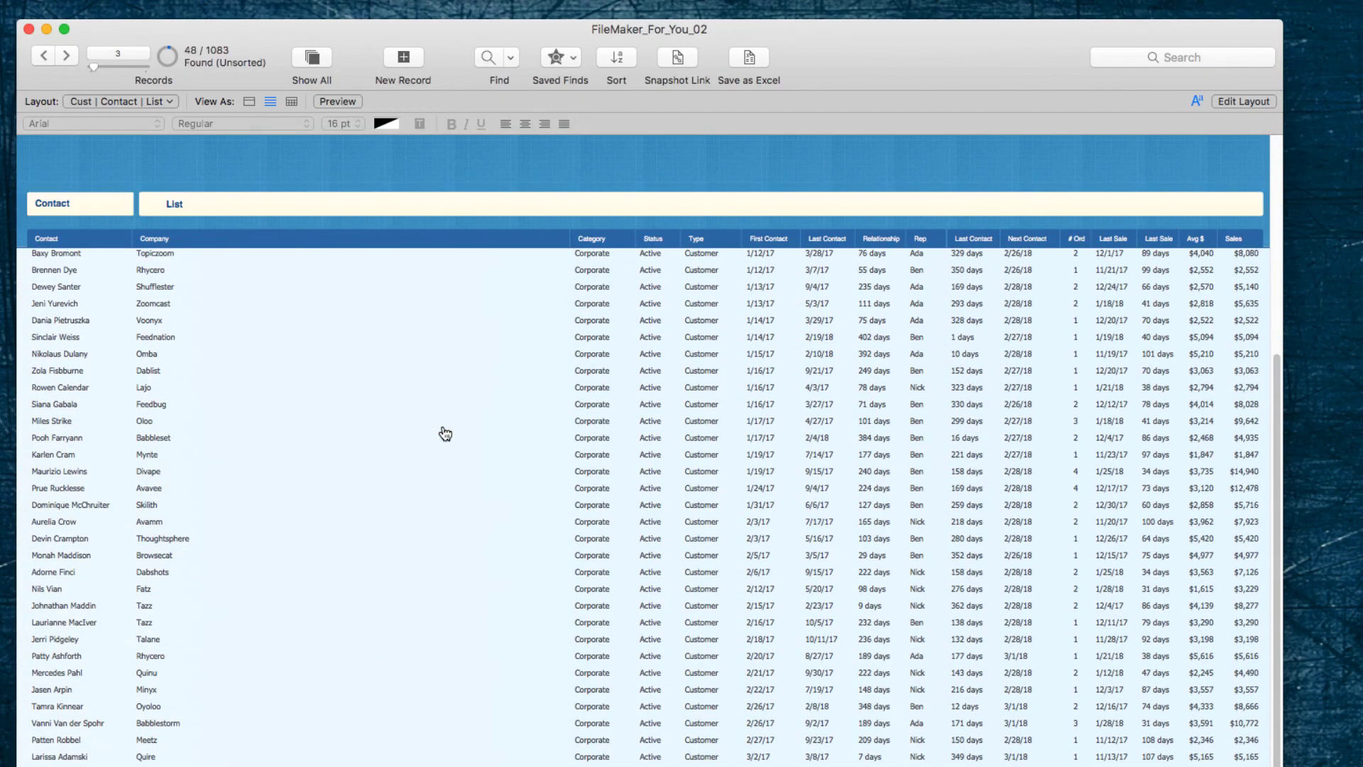
pyautogui.scroll(5, 445, 434)
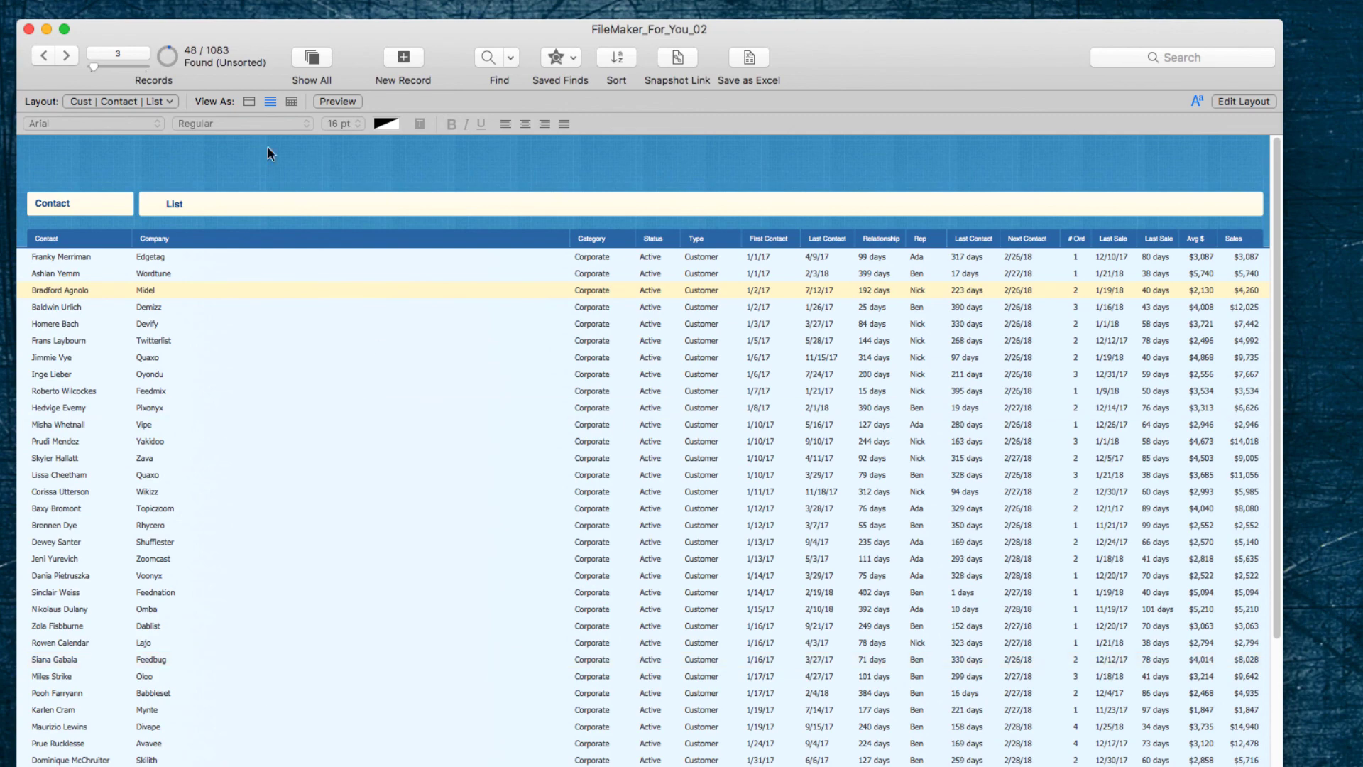
# Open the view options for the contact list
pyautogui.click(285, 0)
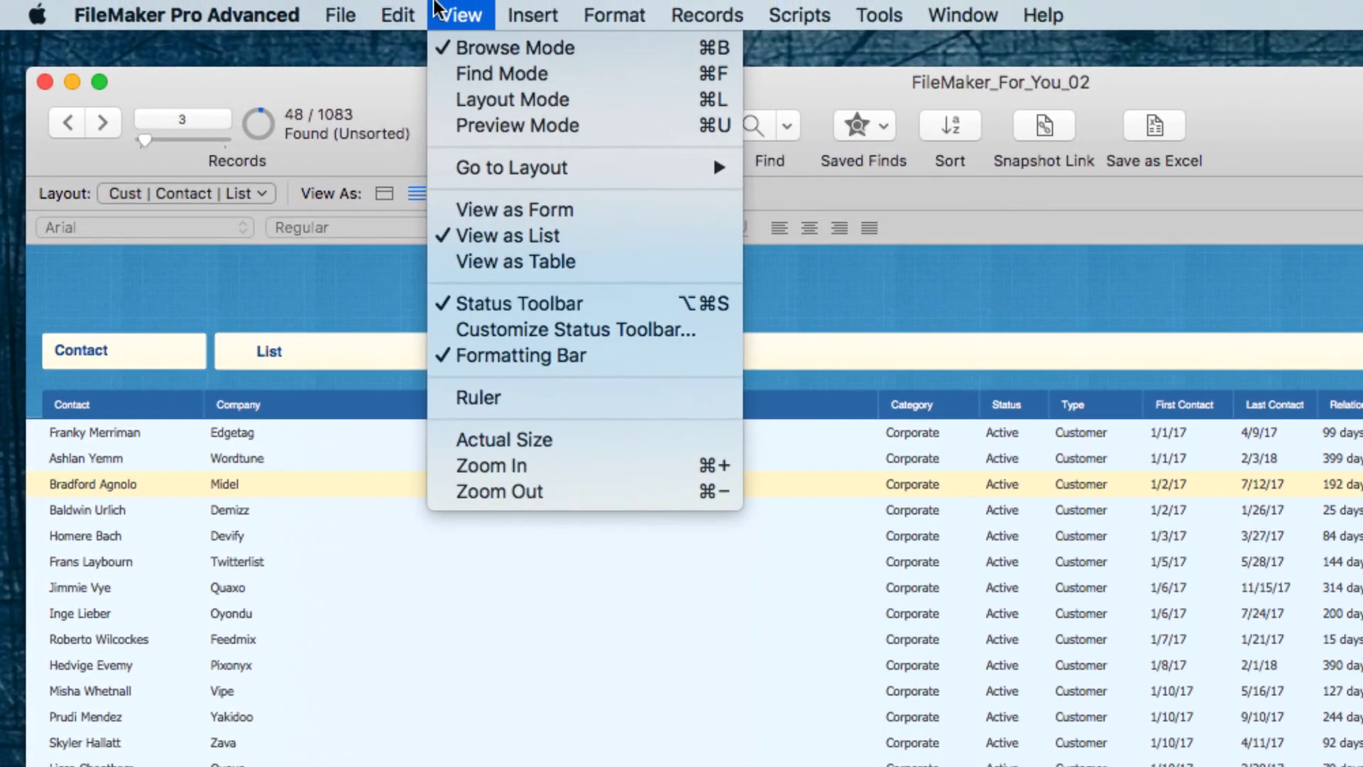